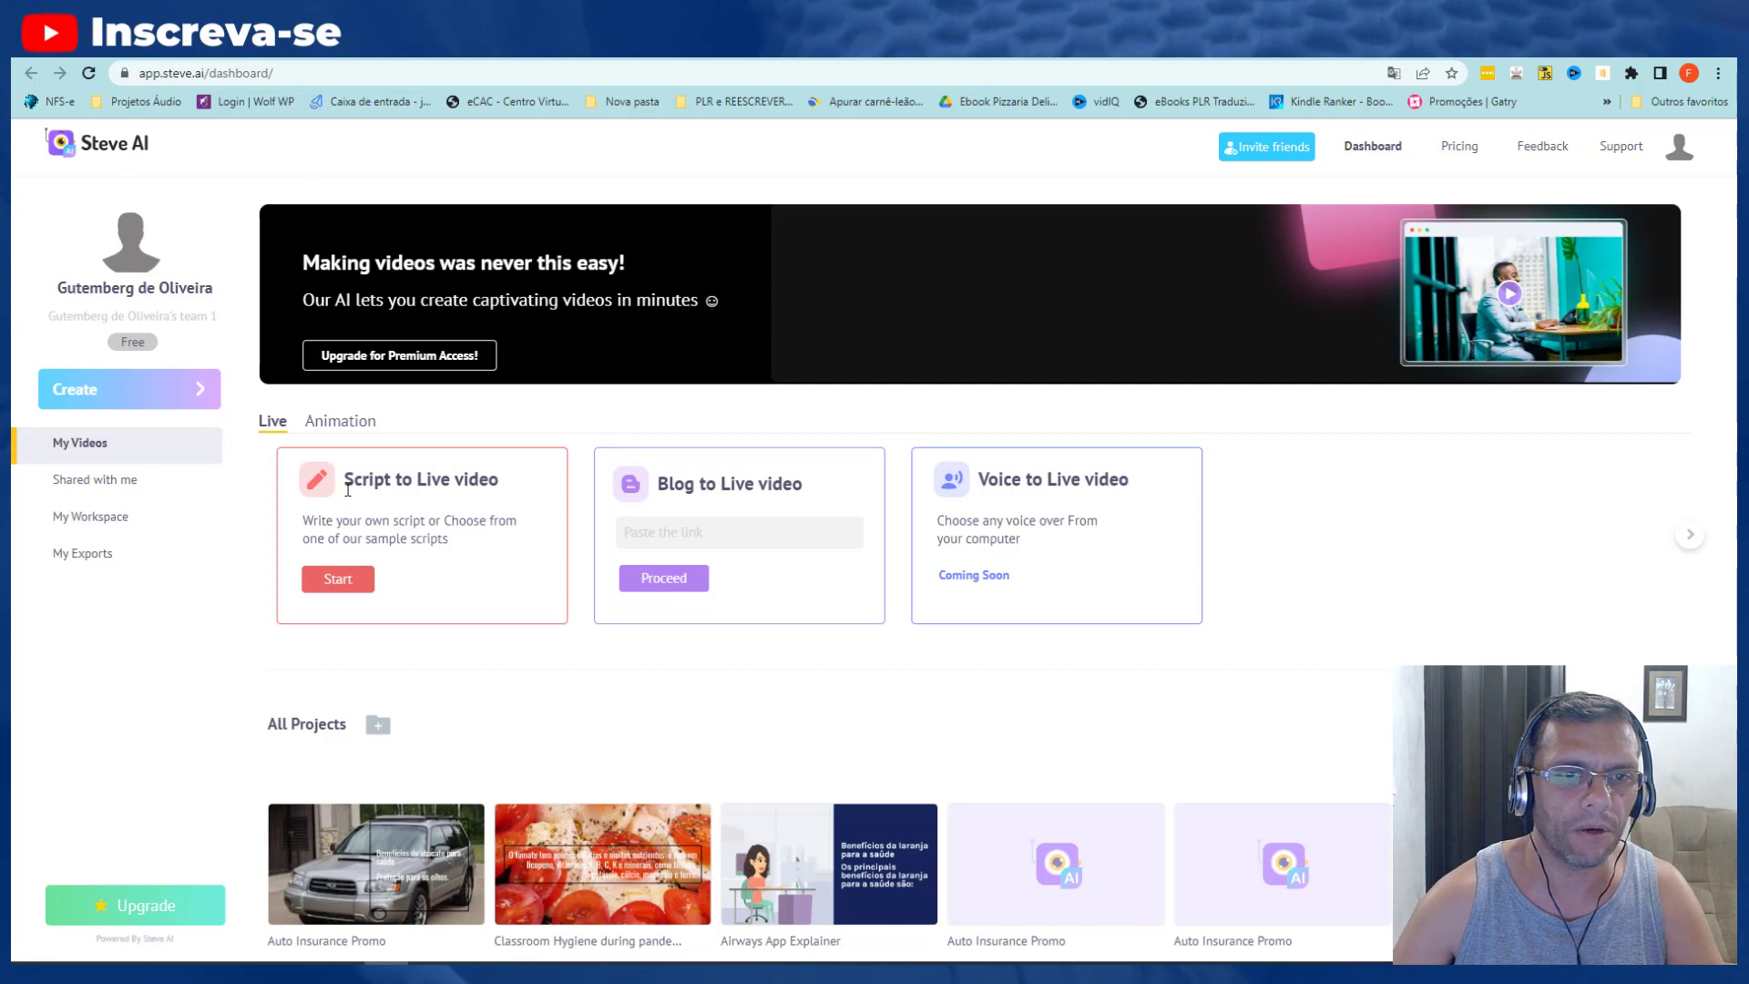
# - Start a Script to Live video project and create a sample script: Live Video, Horizontal (16:9), Advertisement category, title Auto Insurance Promo
pyautogui.click(411, 503)
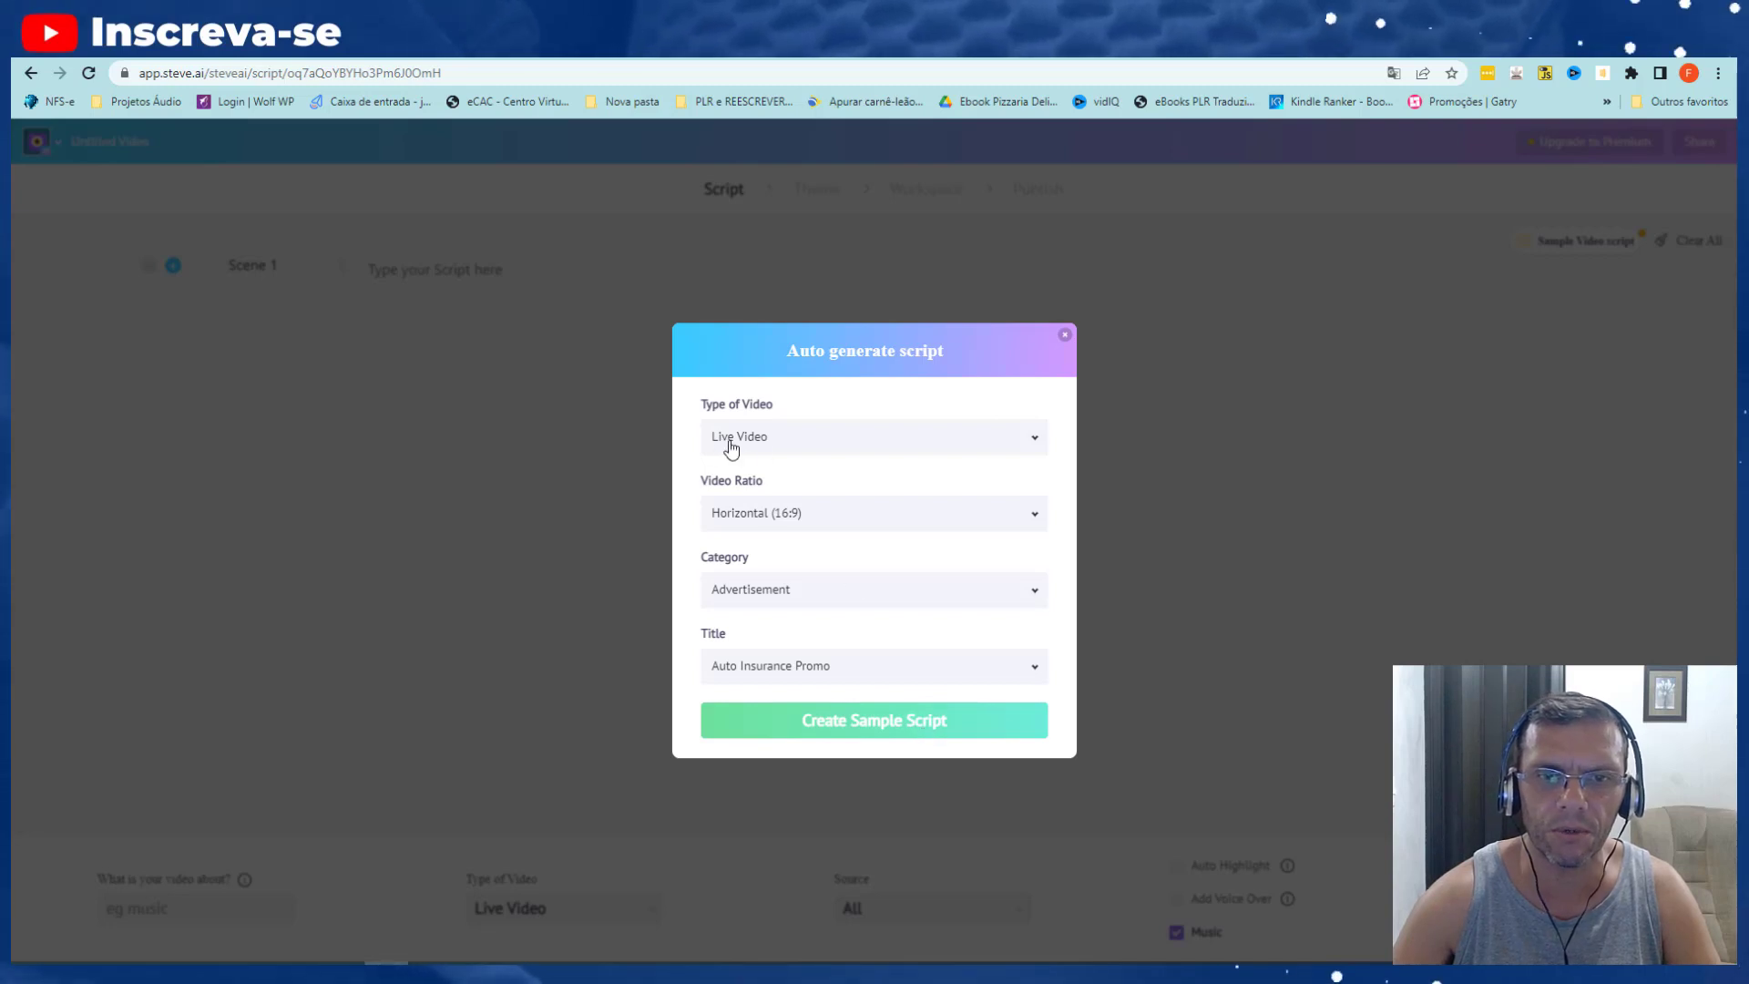
pyautogui.click(820, 521)
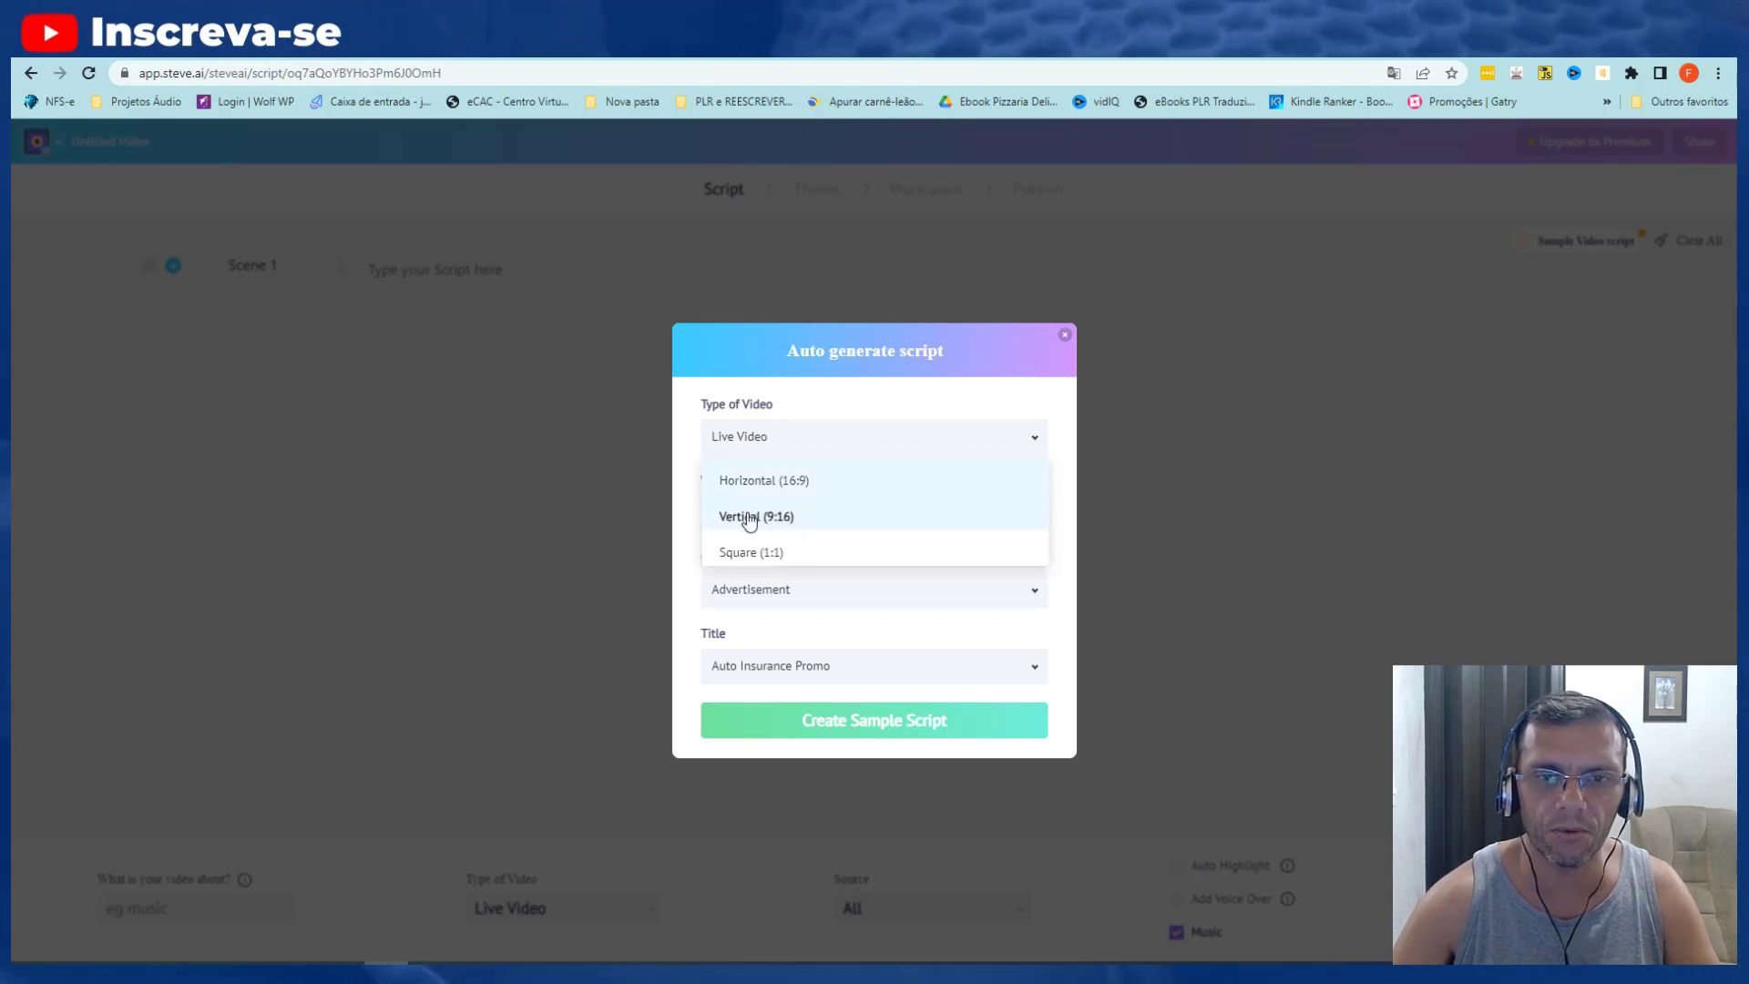
pyautogui.click(745, 482)
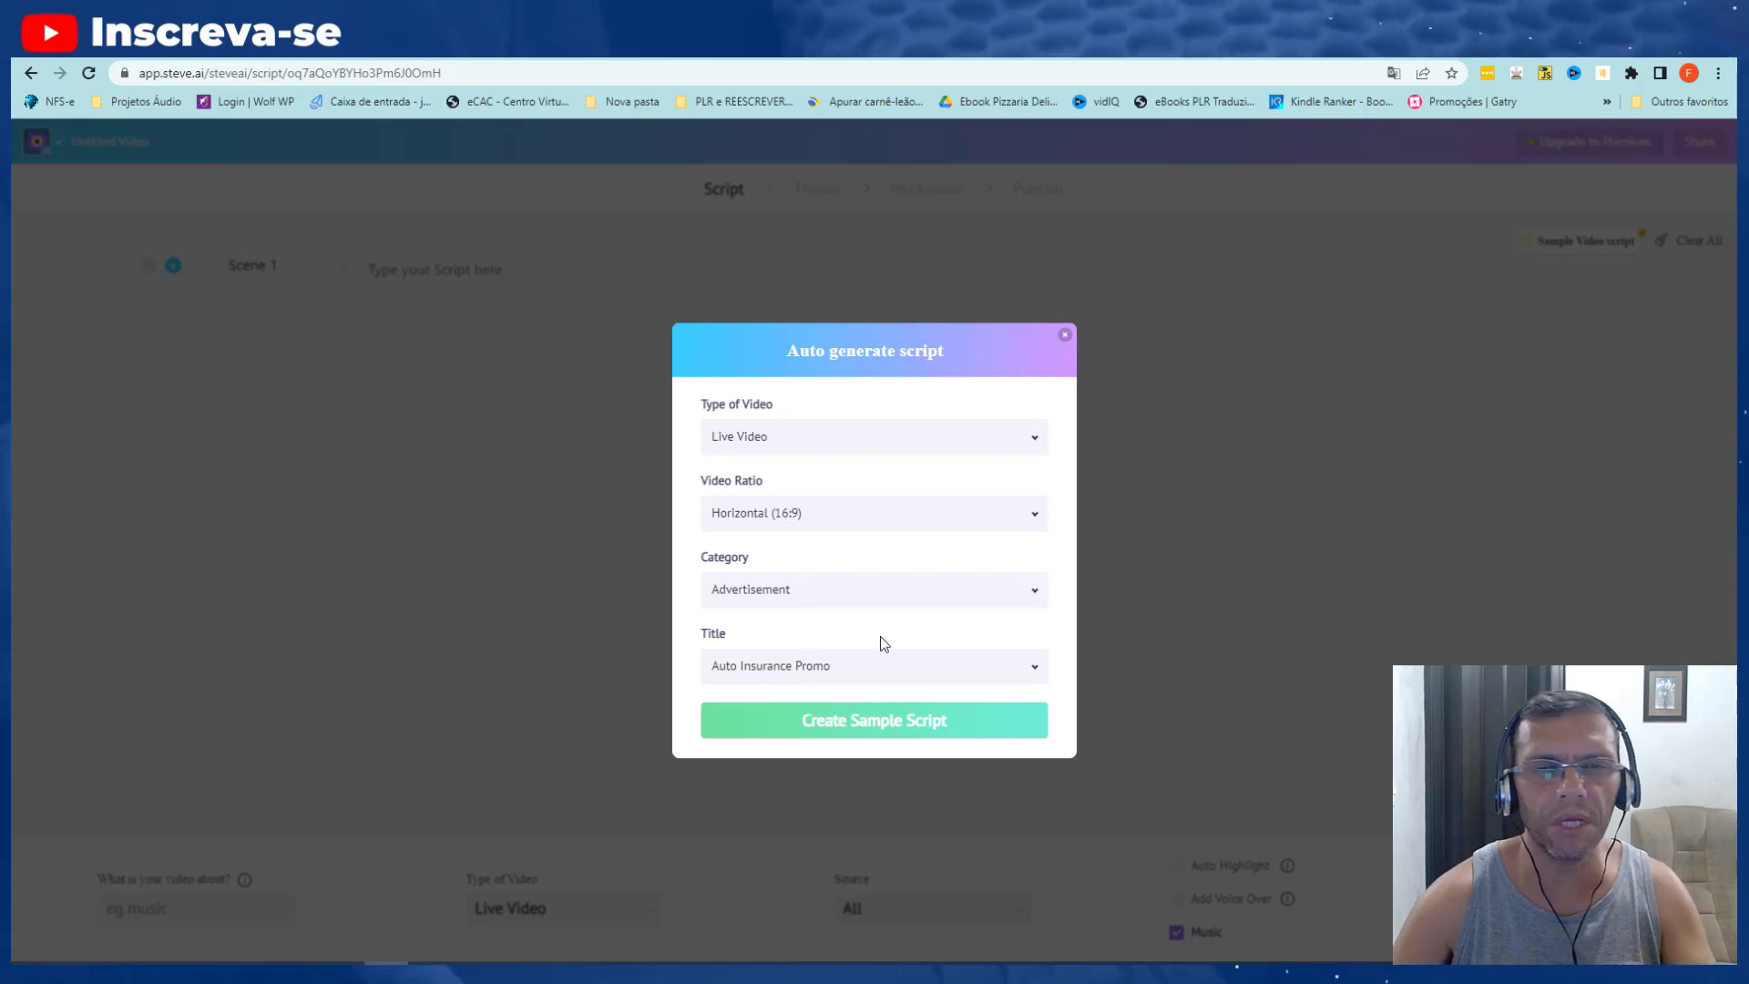
pyautogui.click(837, 675)
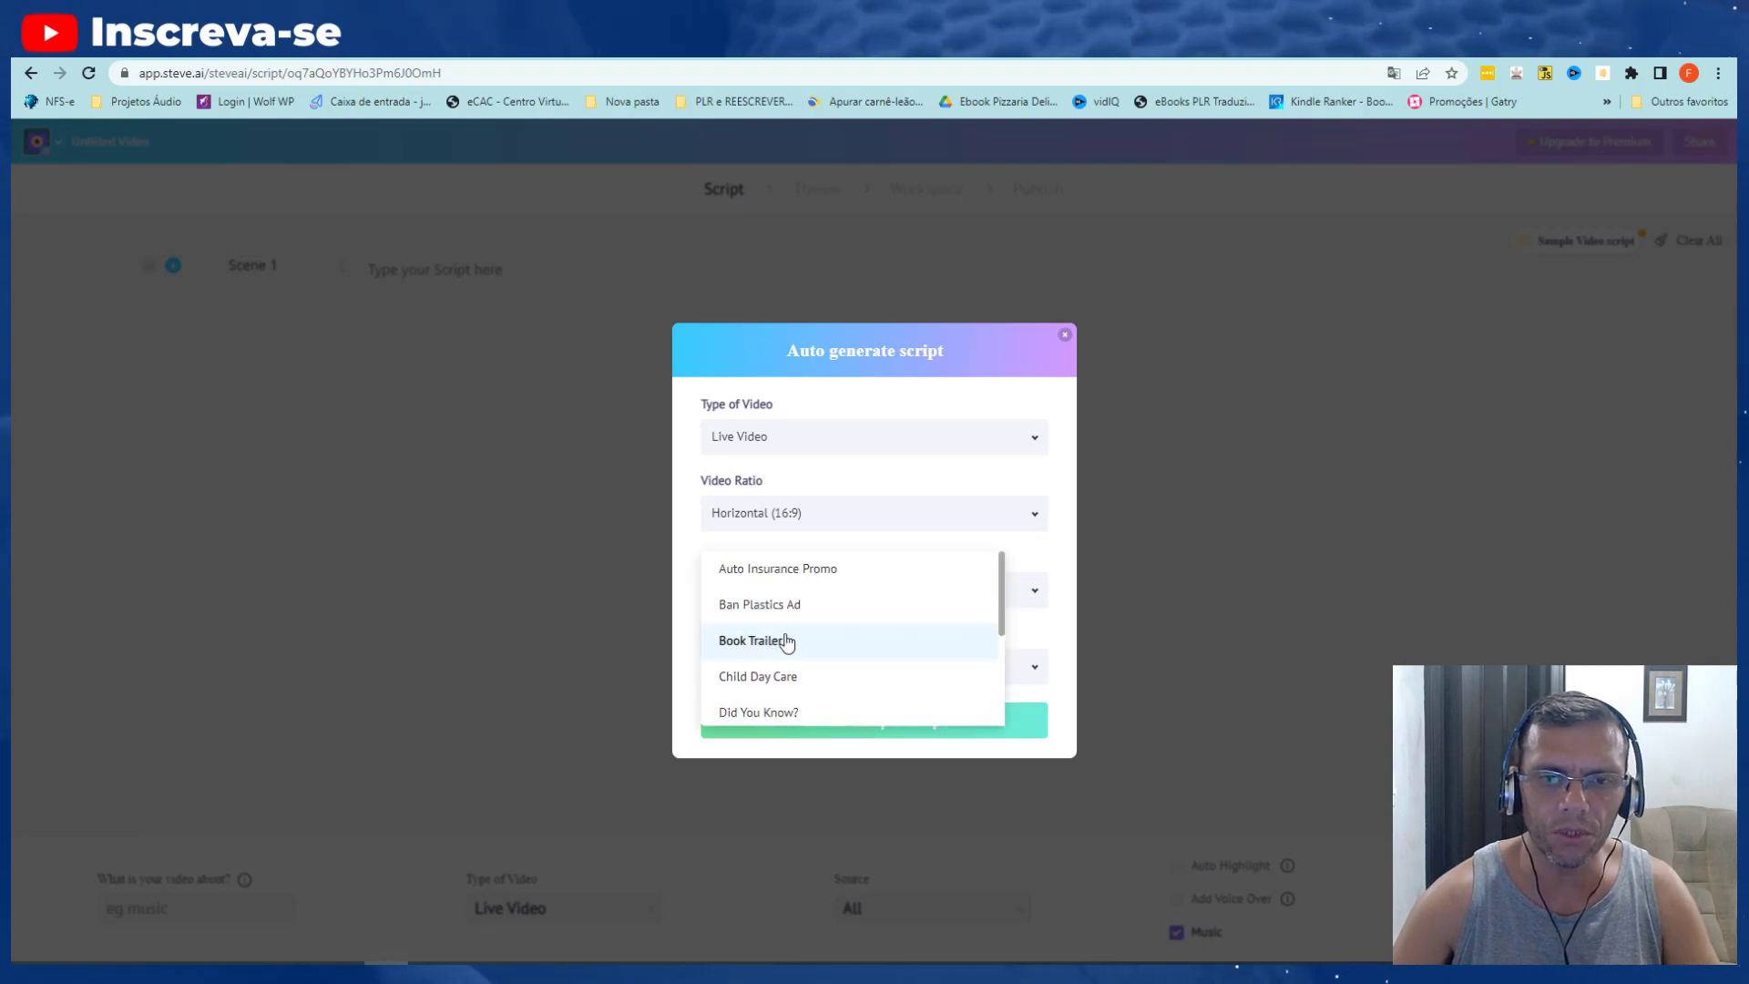
pyautogui.click(675, 549)
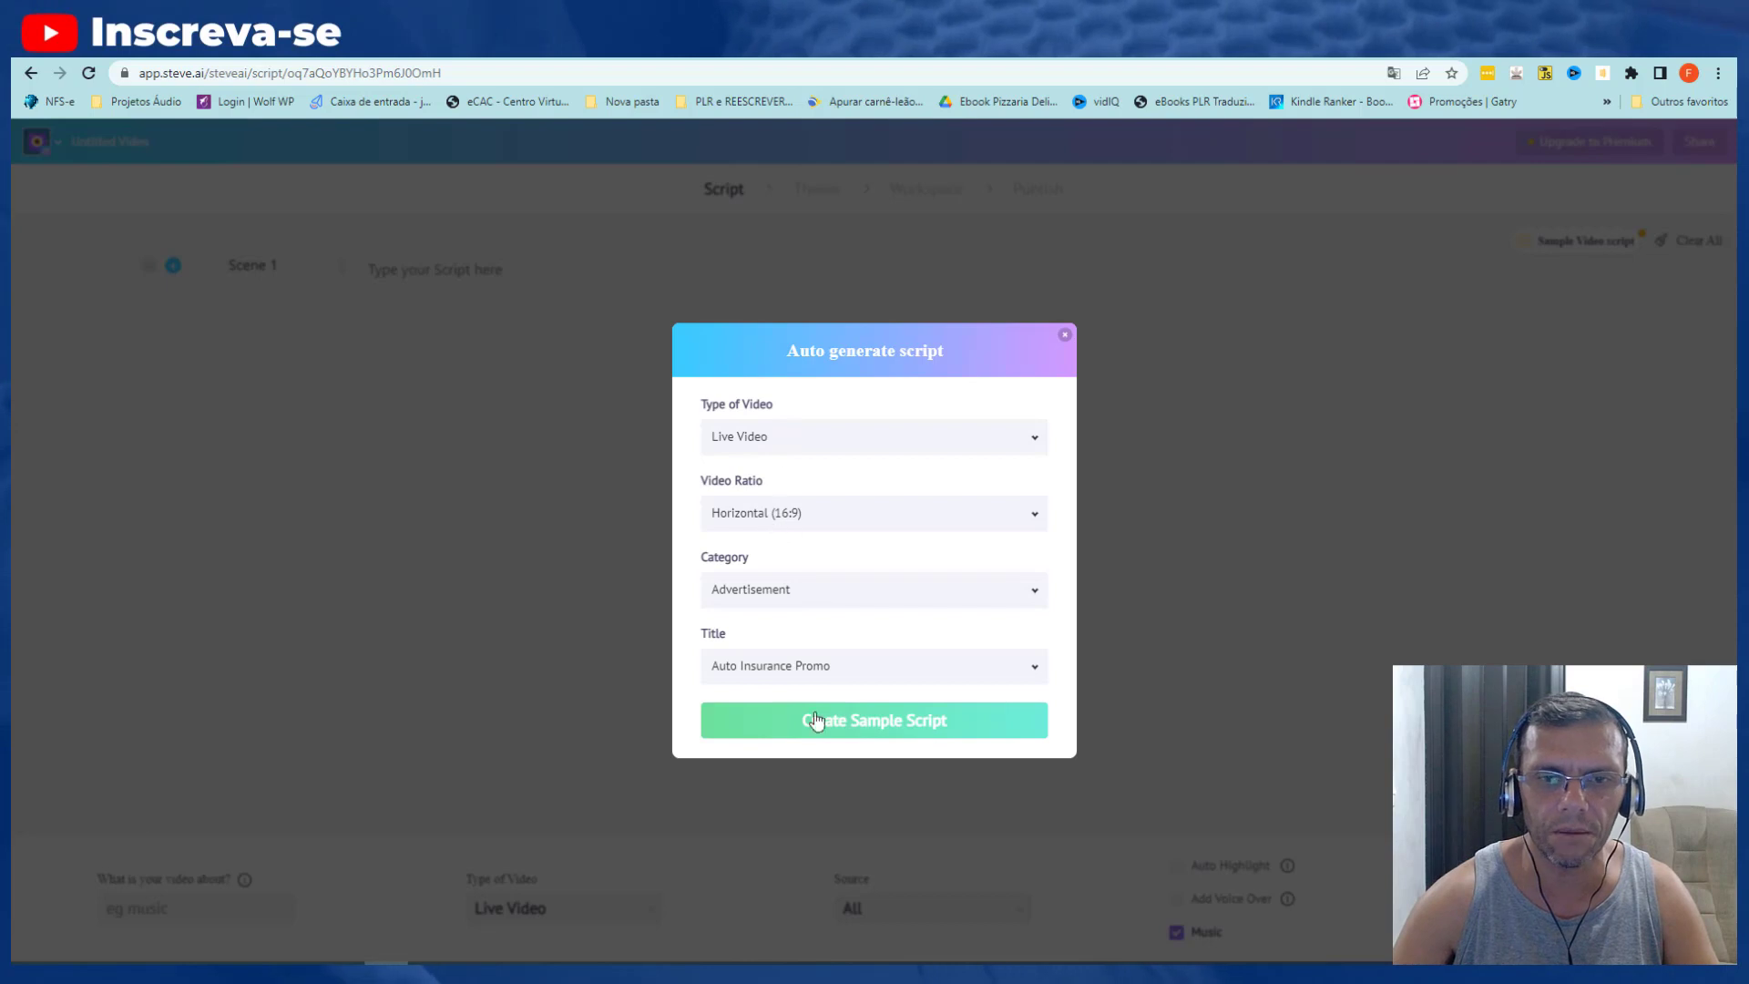
pyautogui.click(859, 722)
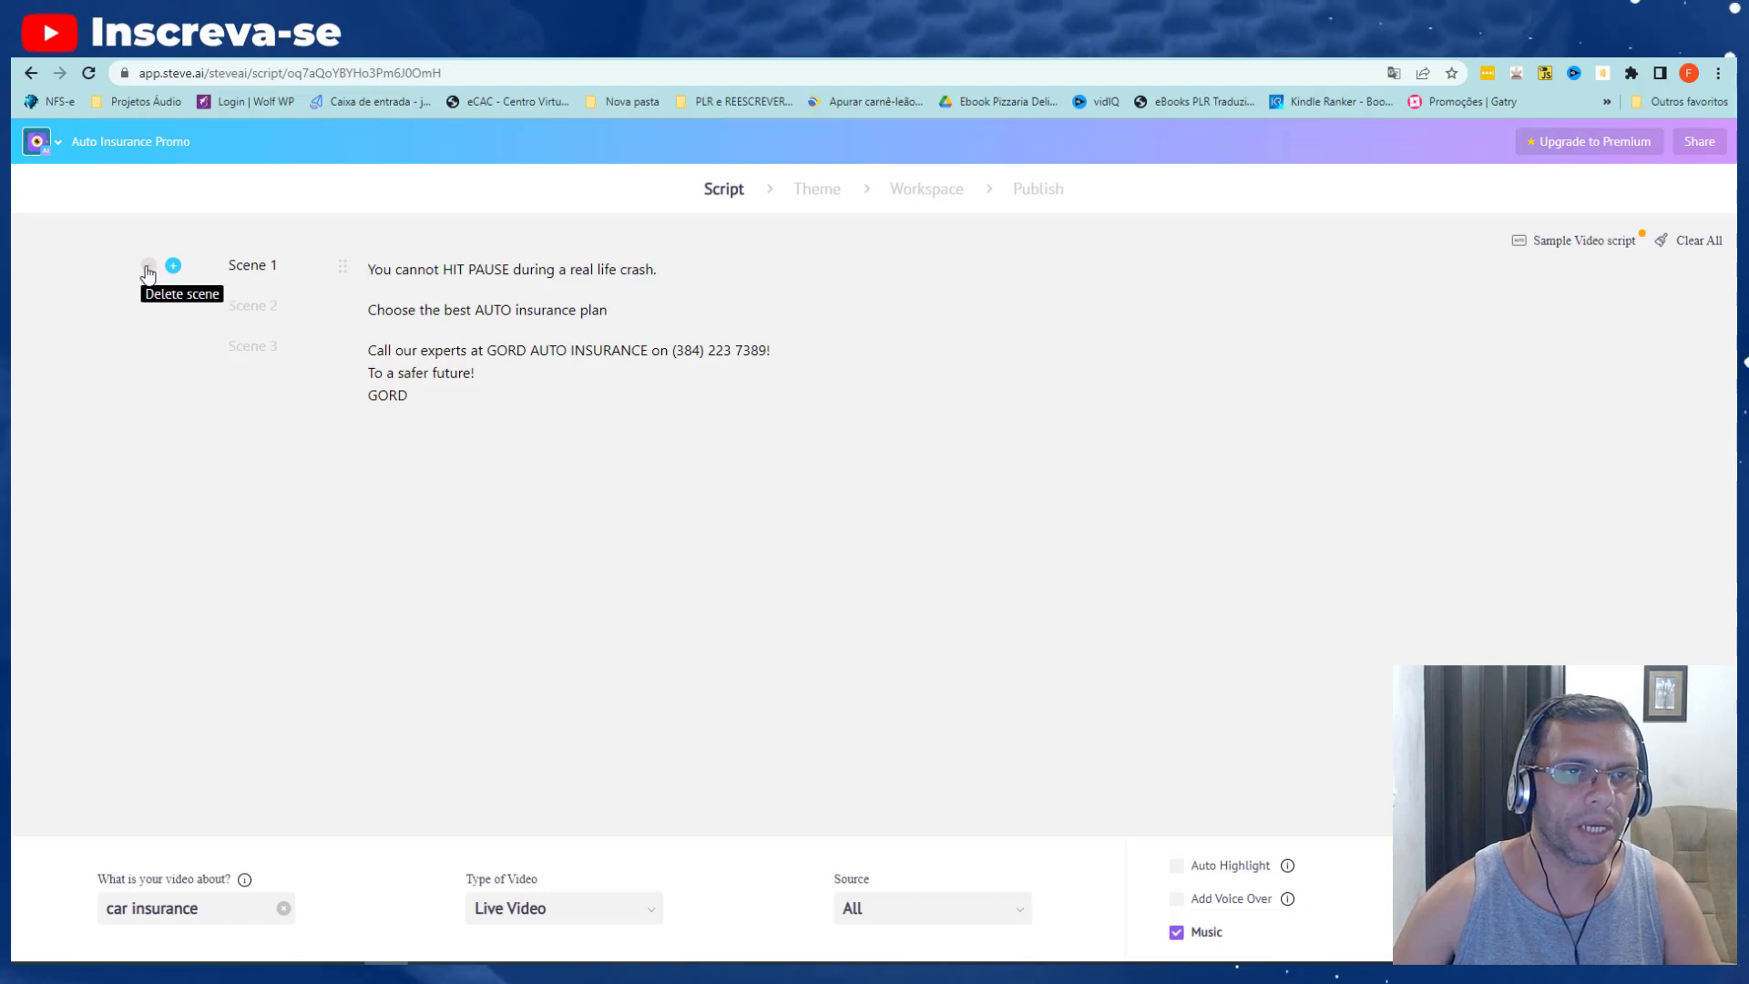
# - Delete the sample scenes so that only an empty Scene 1 remains in the script
pyautogui.click(149, 267)
pyautogui.click(149, 266)
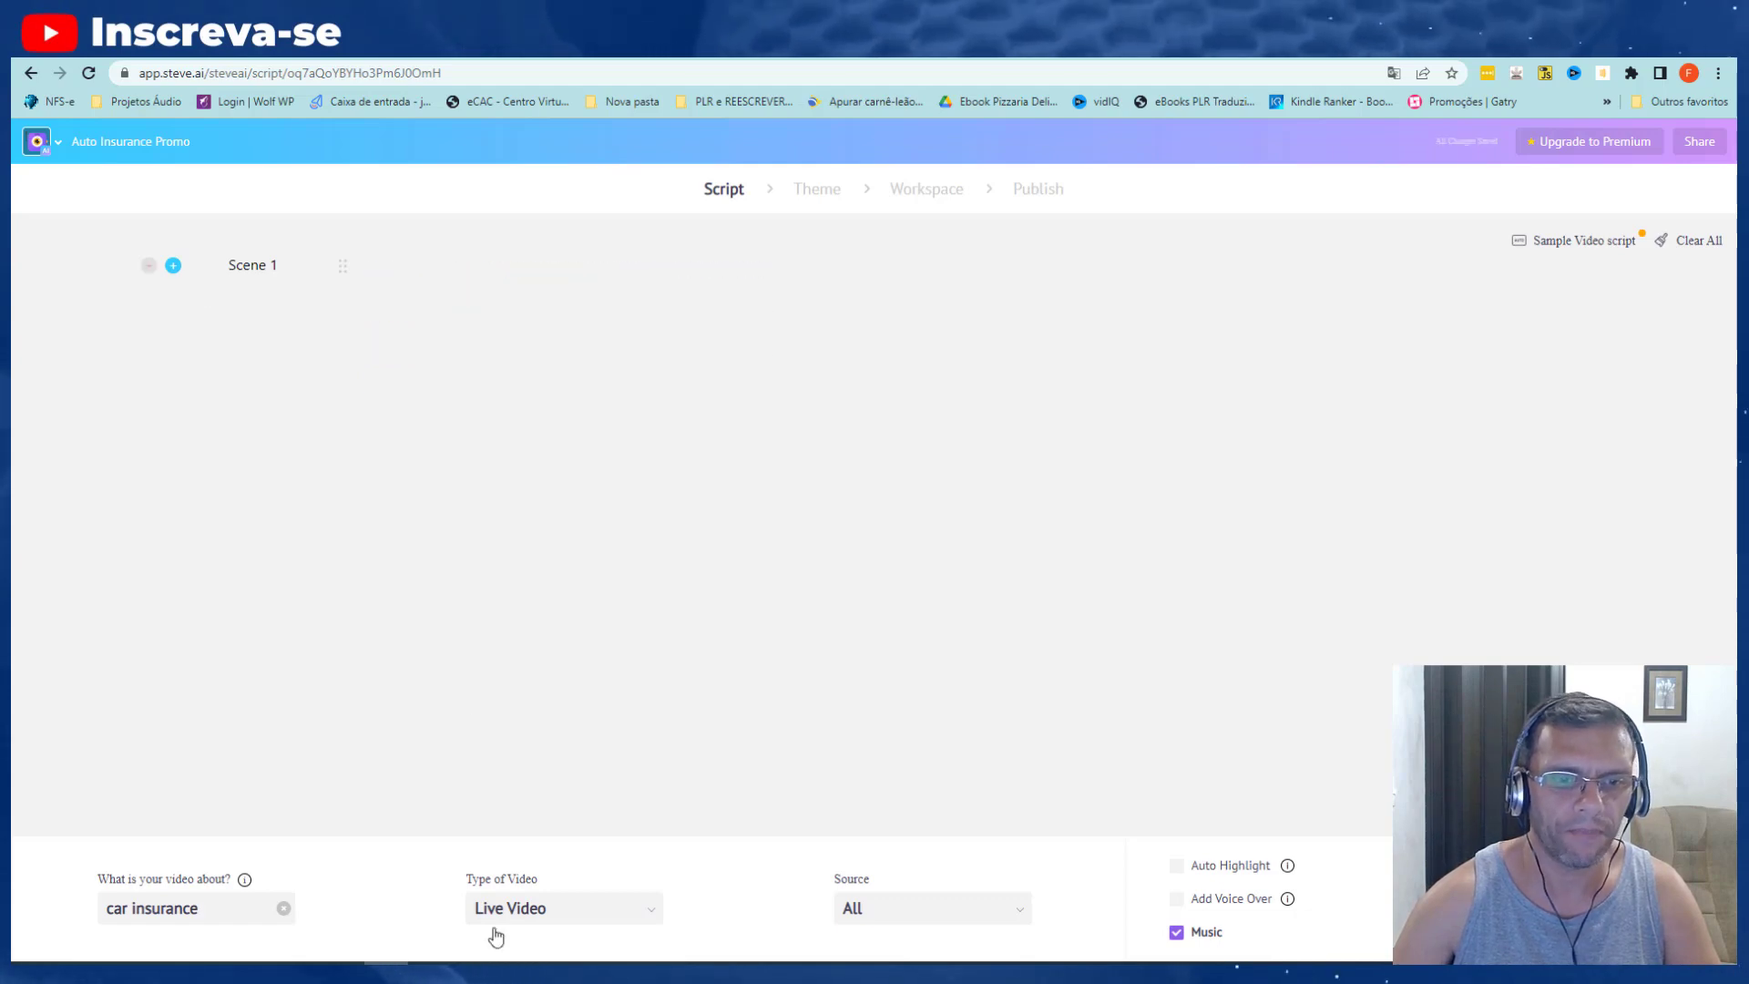
# - Switch to the Word document and replace its opening line with "Benefícios da Laranja para nossa Saúde!"
pyautogui.hotkey('alt', 'Tab')
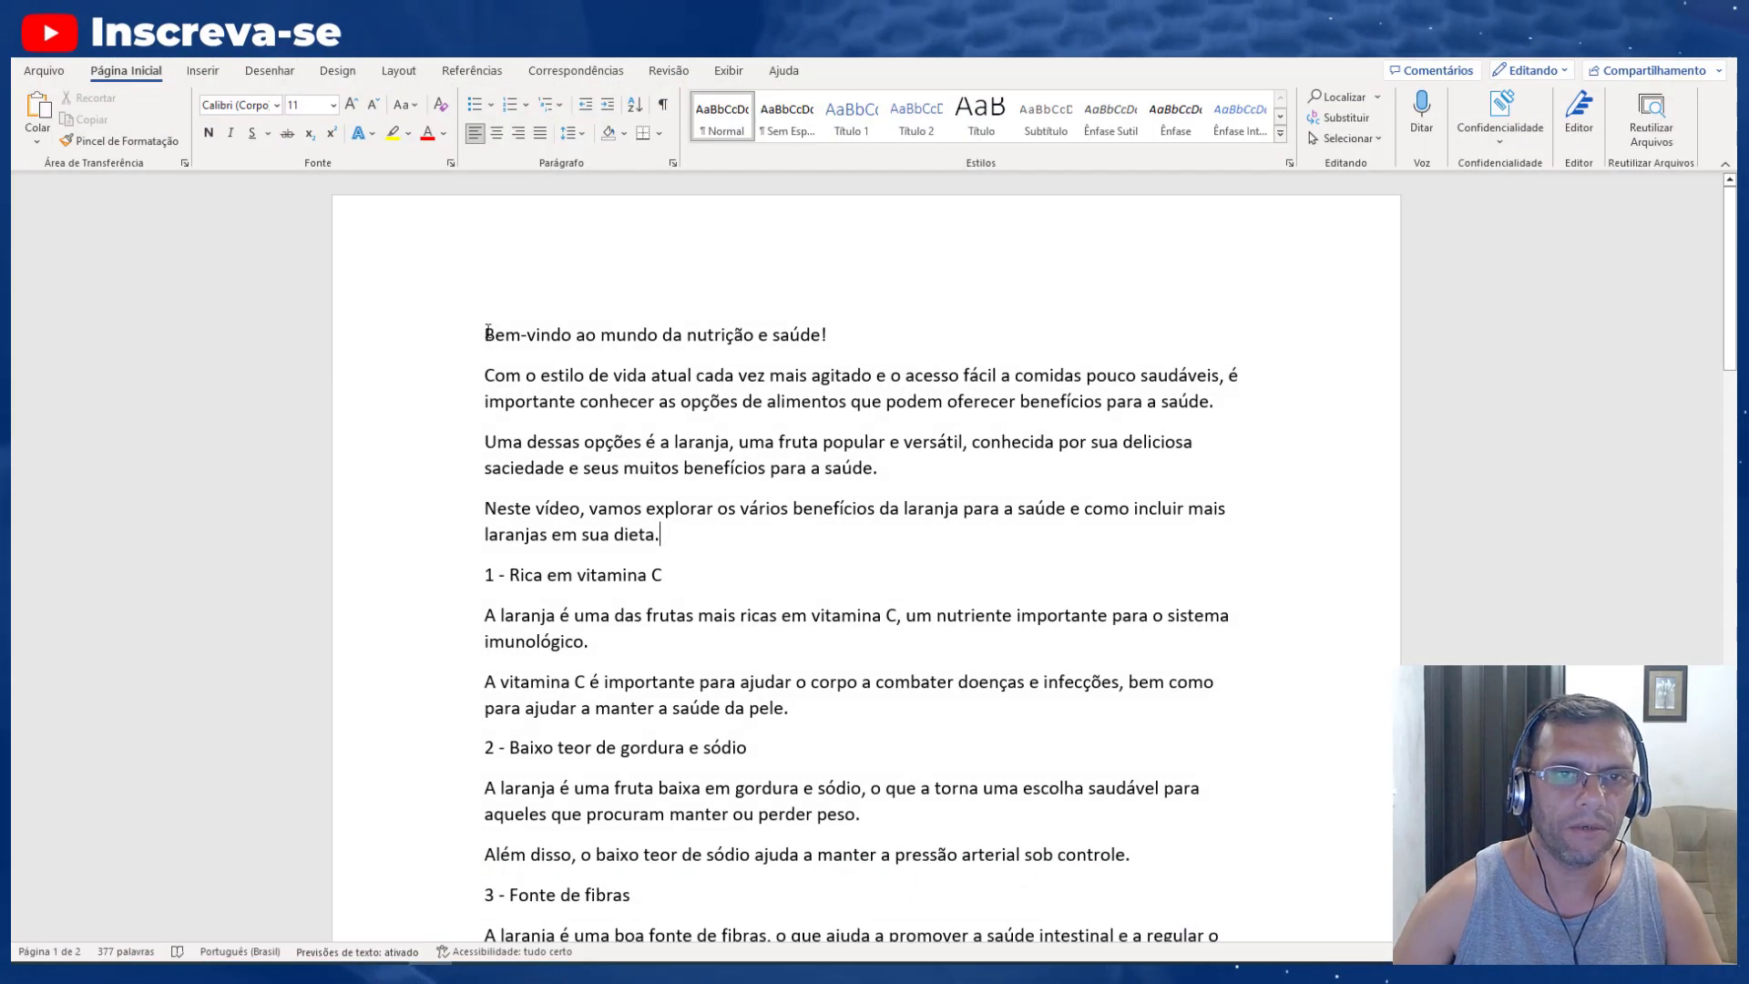
pyautogui.moveTo(484, 335); pyautogui.dragTo(667, 573)
pyautogui.scroll(1, 666, 574)
pyautogui.scroll(15, 667, 574)
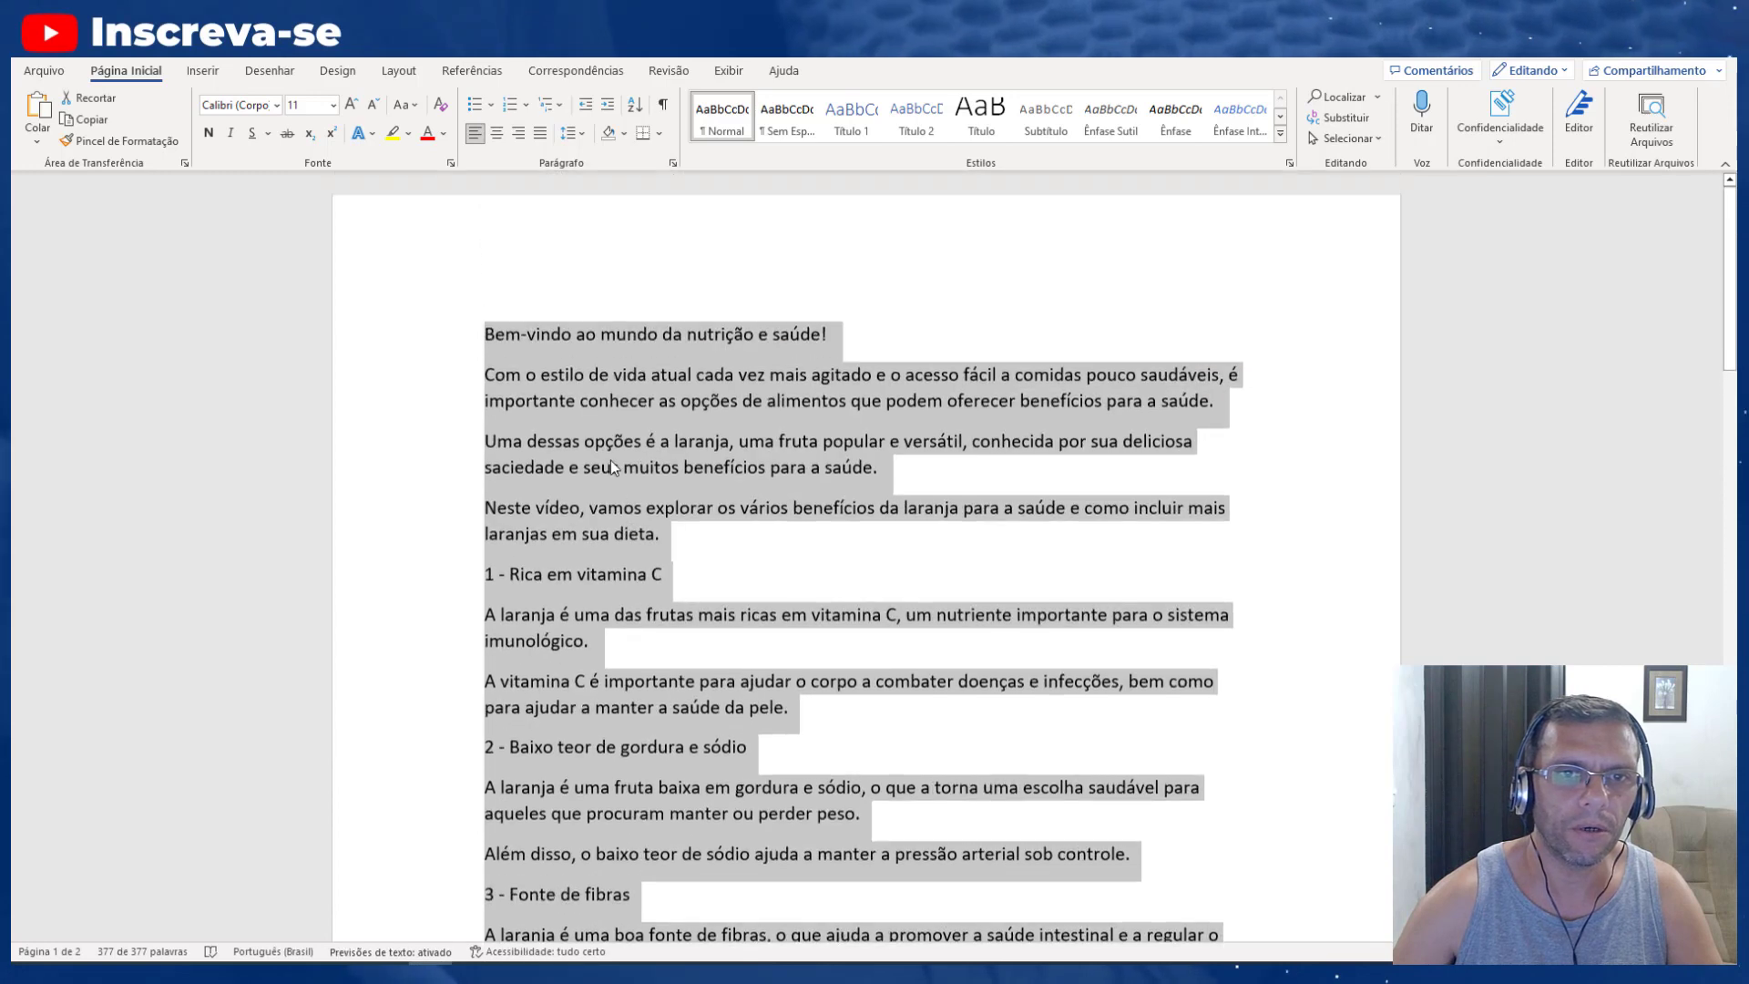
pyautogui.click(489, 334)
pyautogui.moveTo(489, 334); pyautogui.dragTo(833, 338)
pyautogui.write('B')
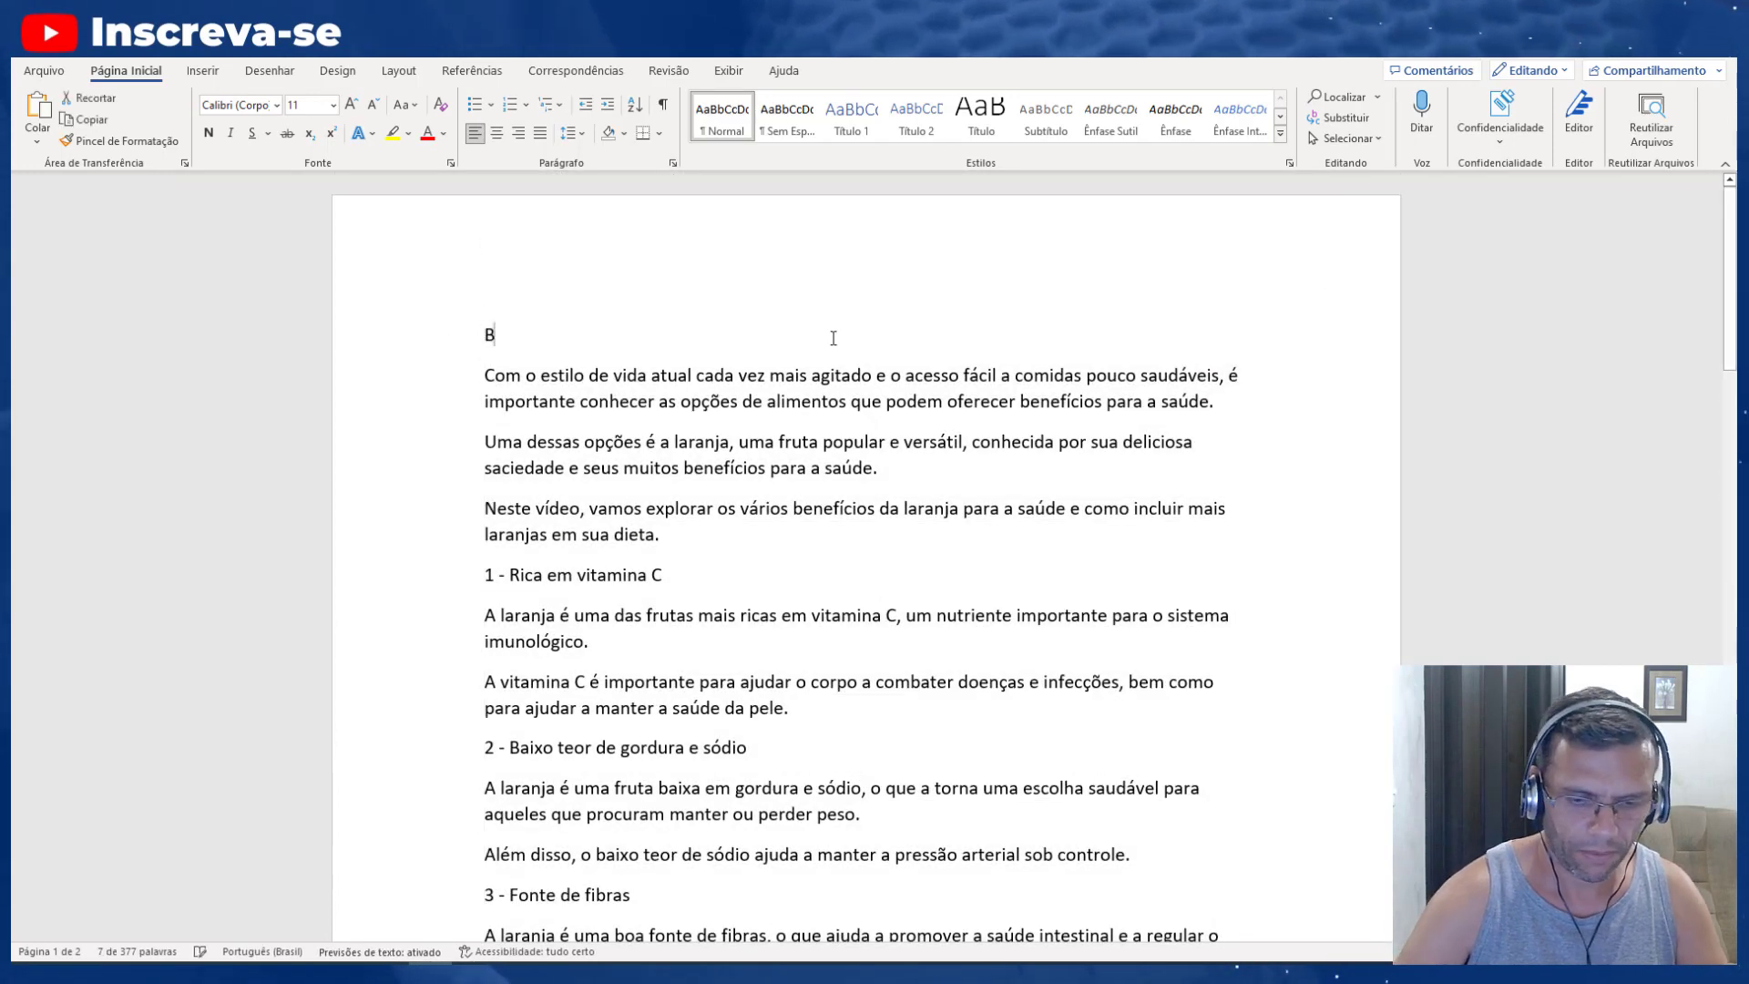
pyautogui.write('enefícios da')
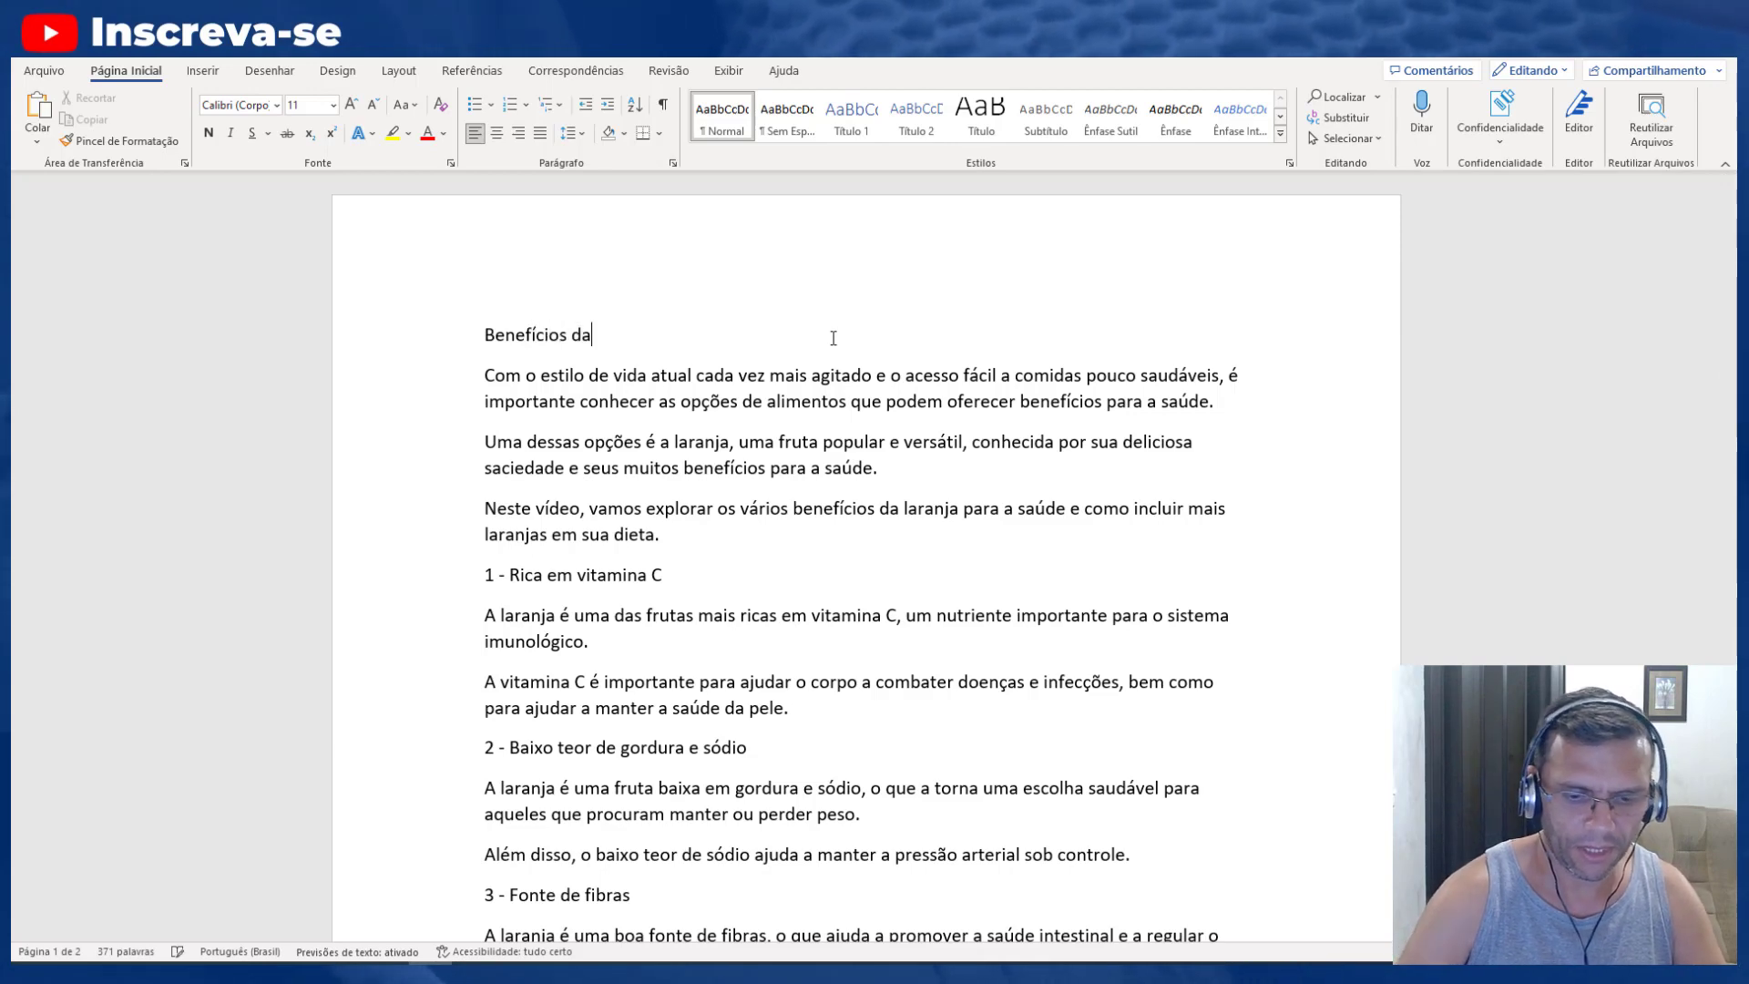
pyautogui.write(' Laran')
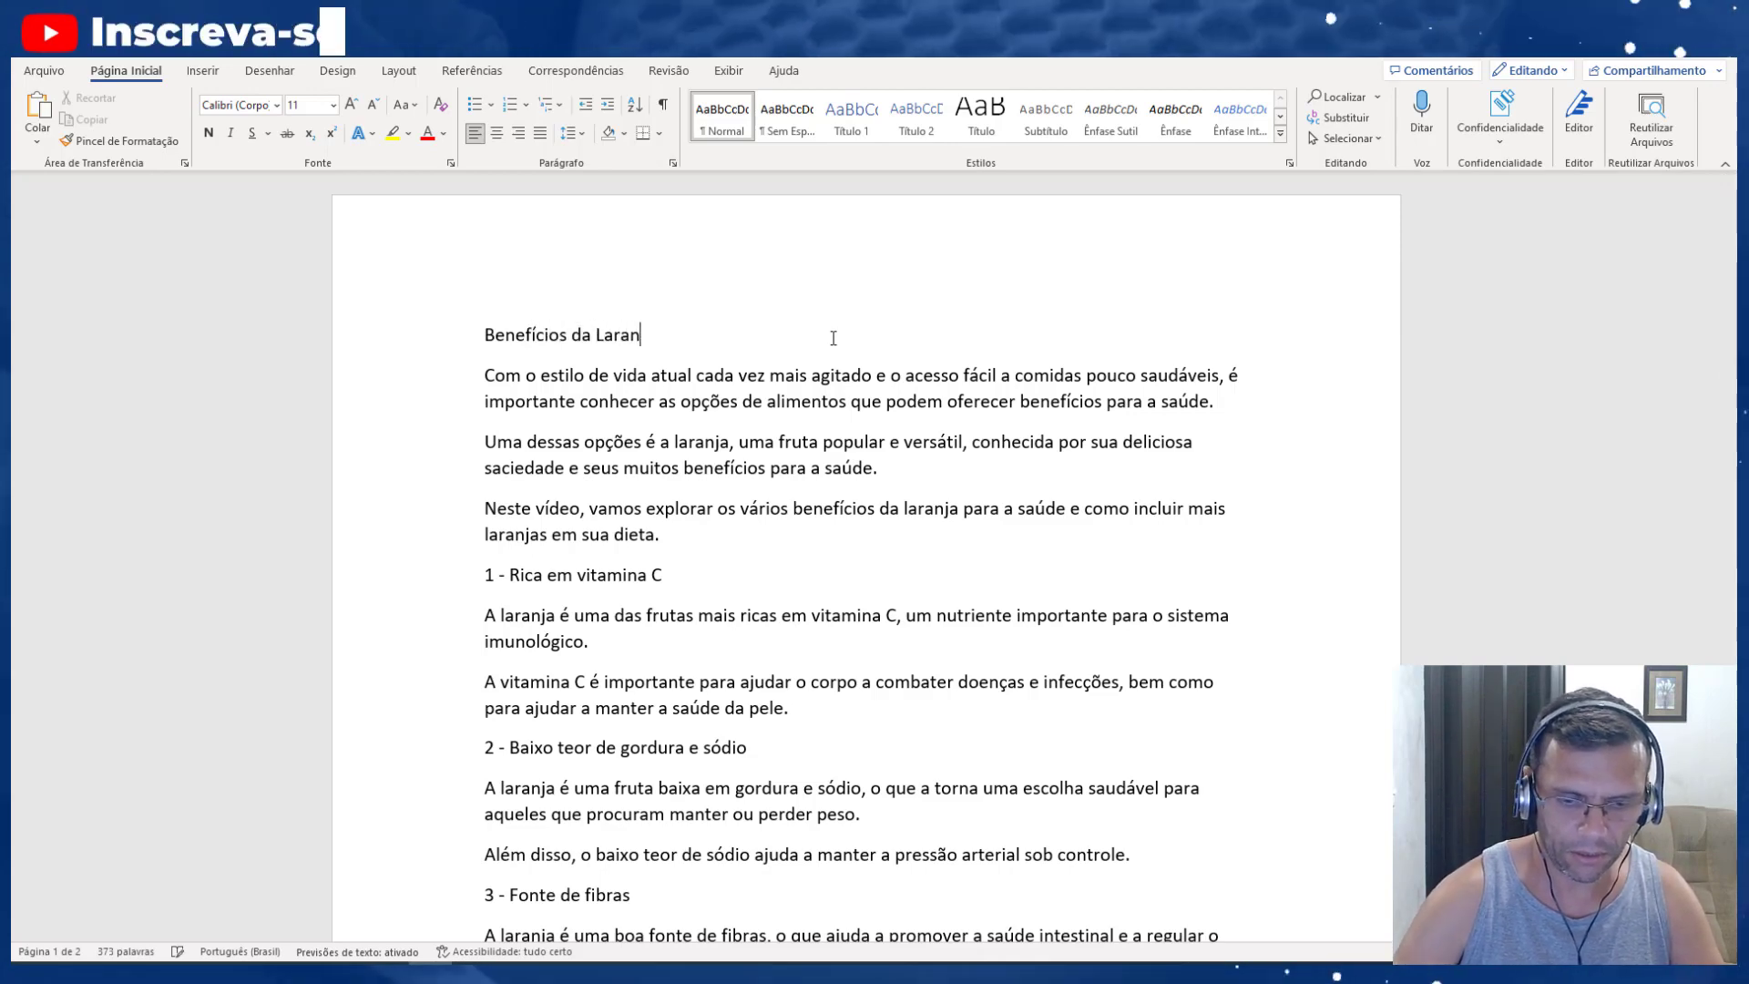
pyautogui.write('ja para n')
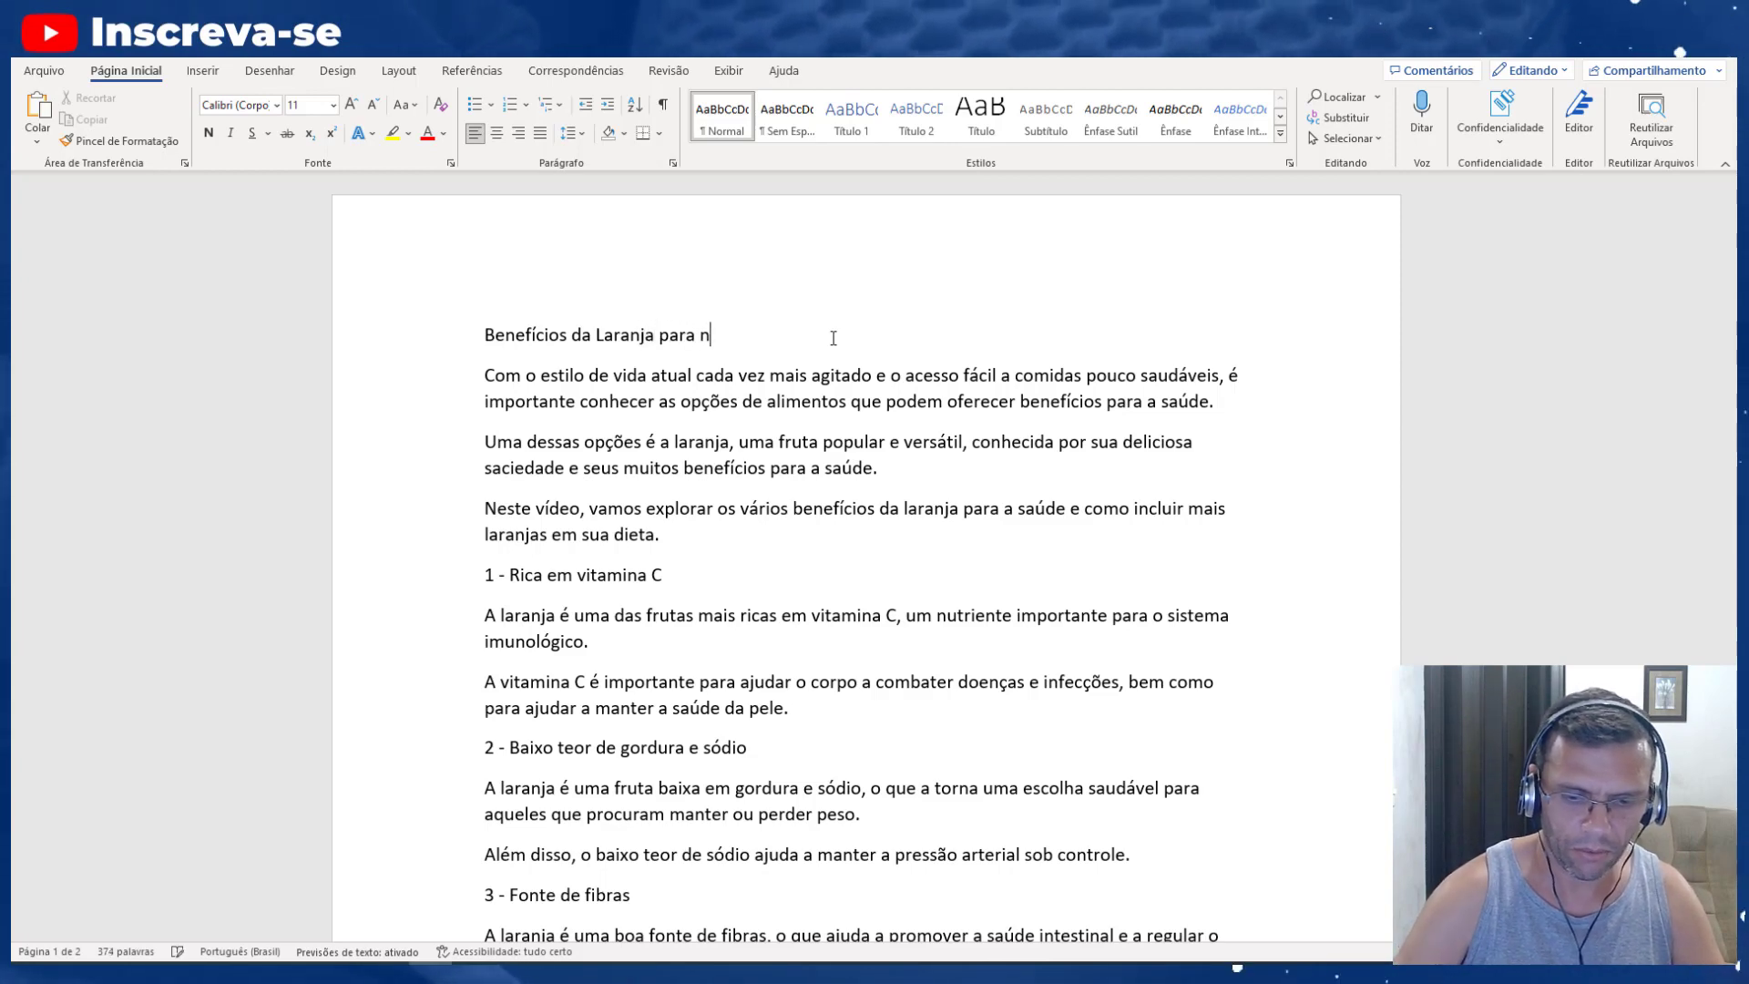
pyautogui.write('ossa Sa')
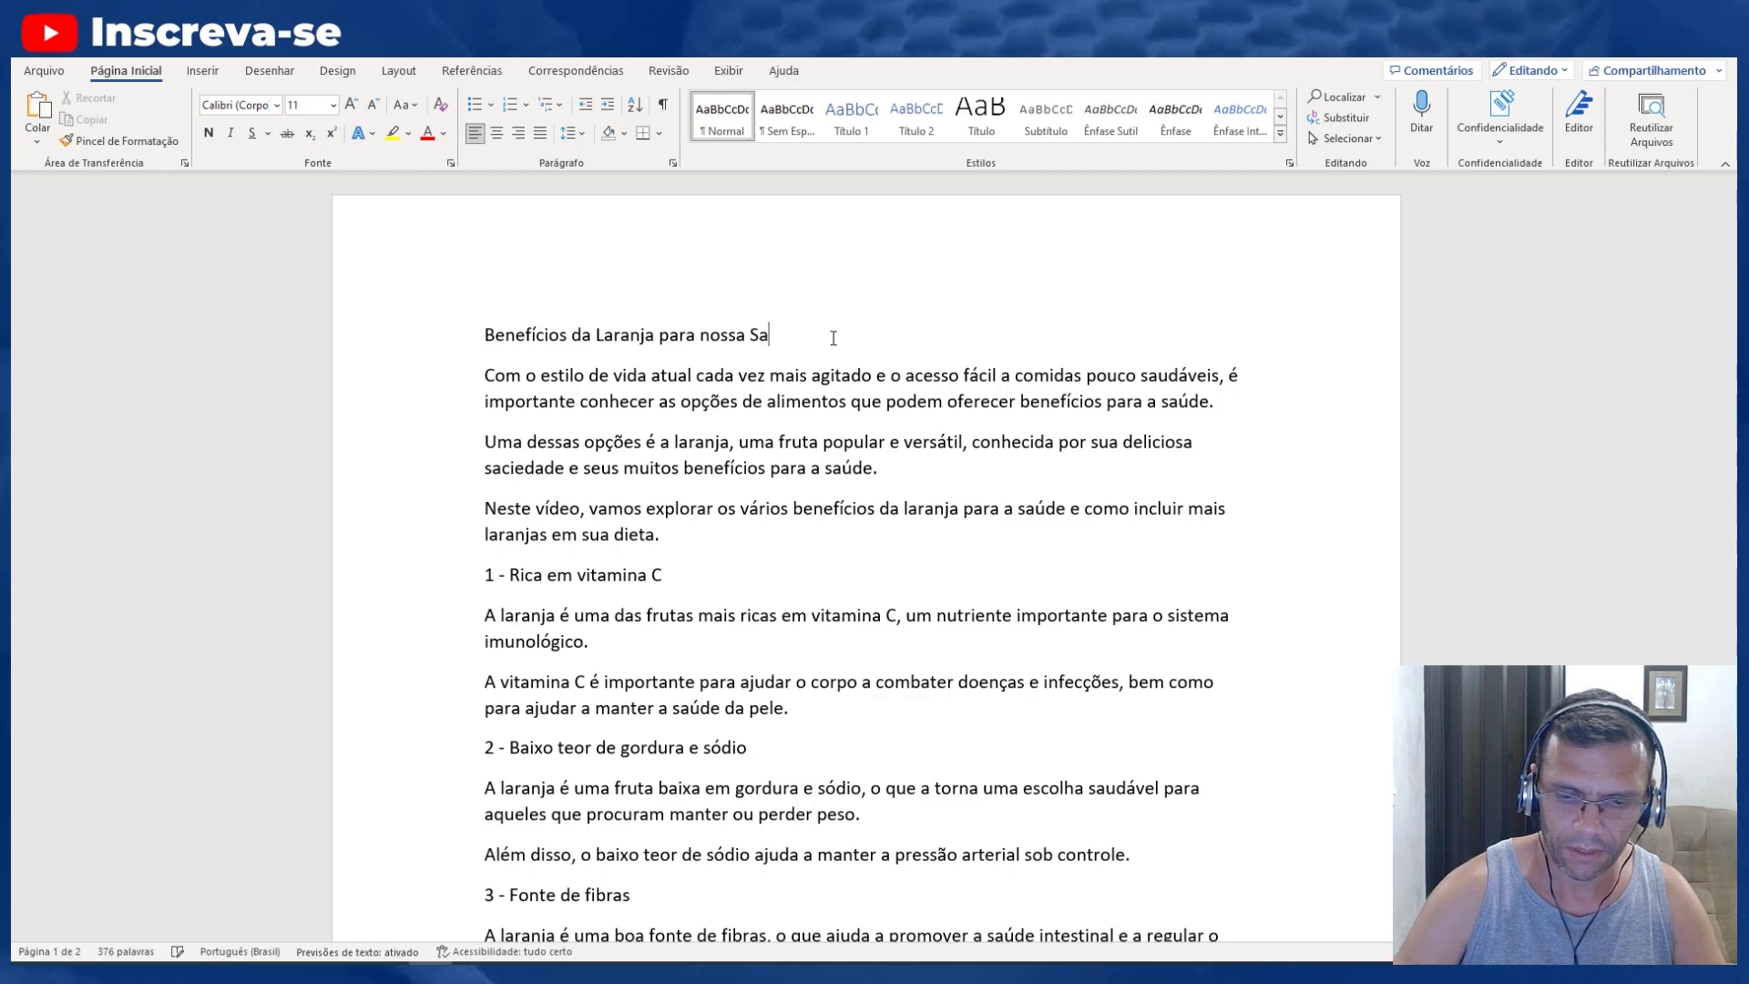
pyautogui.write('úde!')
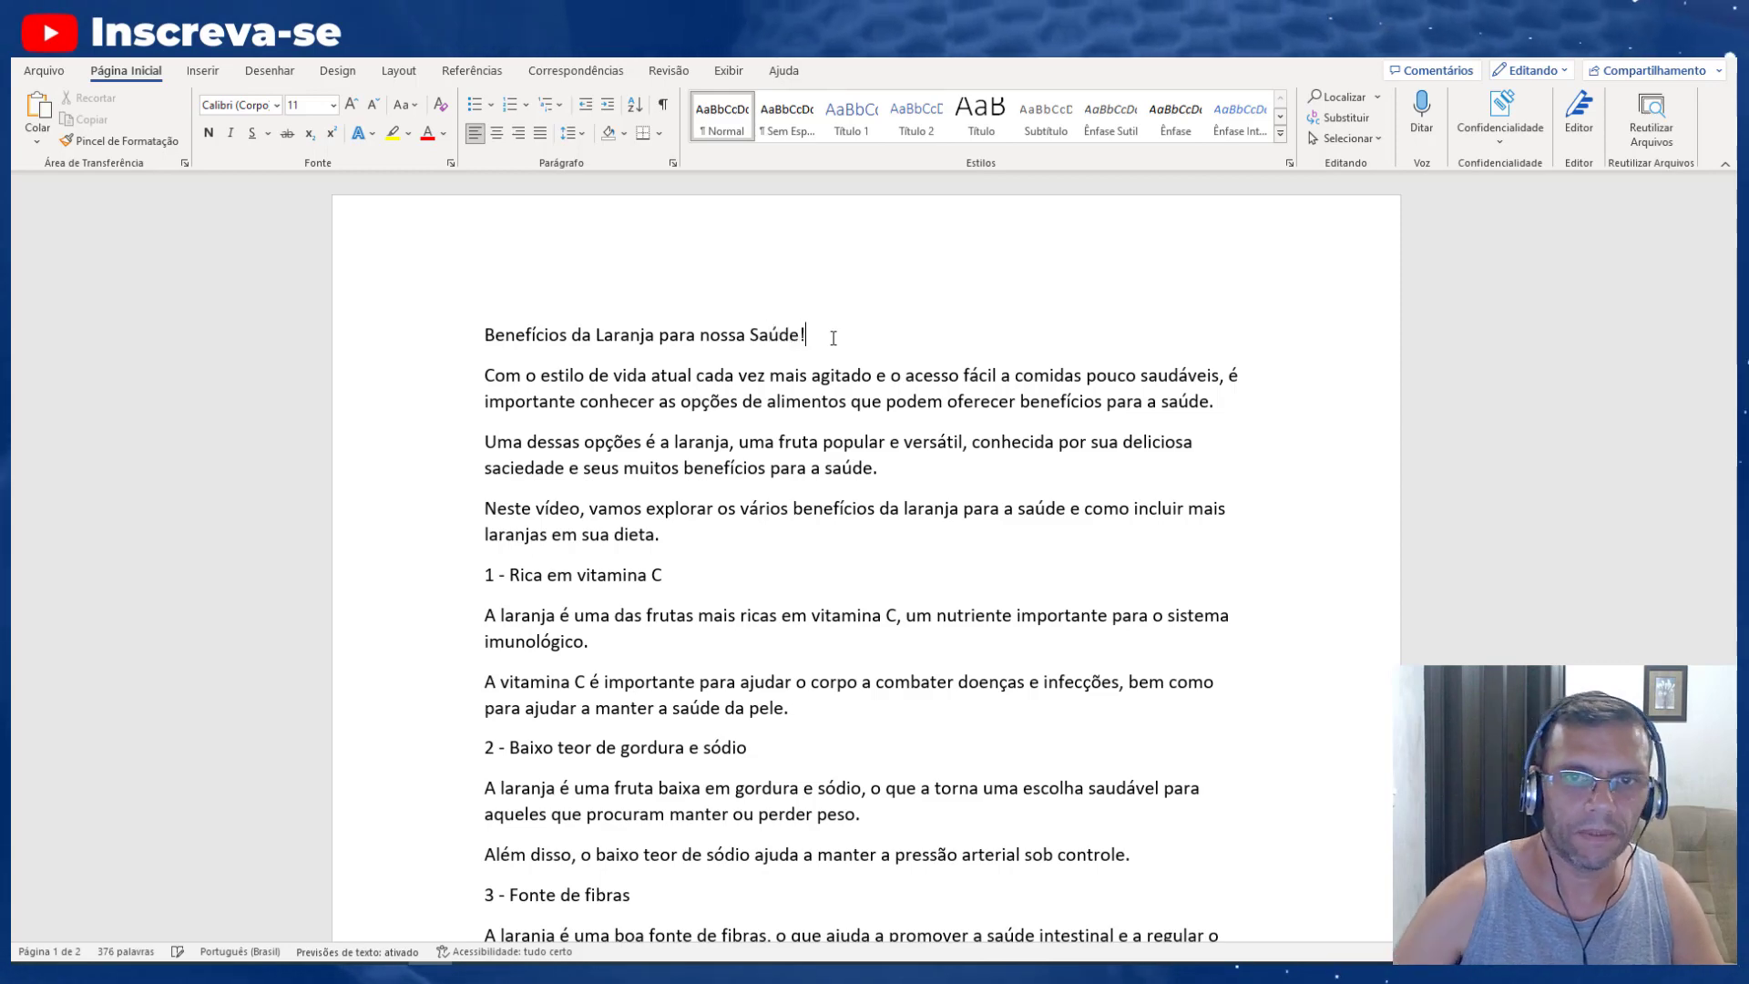
# - Copy the document's entire text and paste it into the empty Scene 1 of the script in Steve AI
pyautogui.moveTo(485, 334); pyautogui.dragTo(1069, 606)
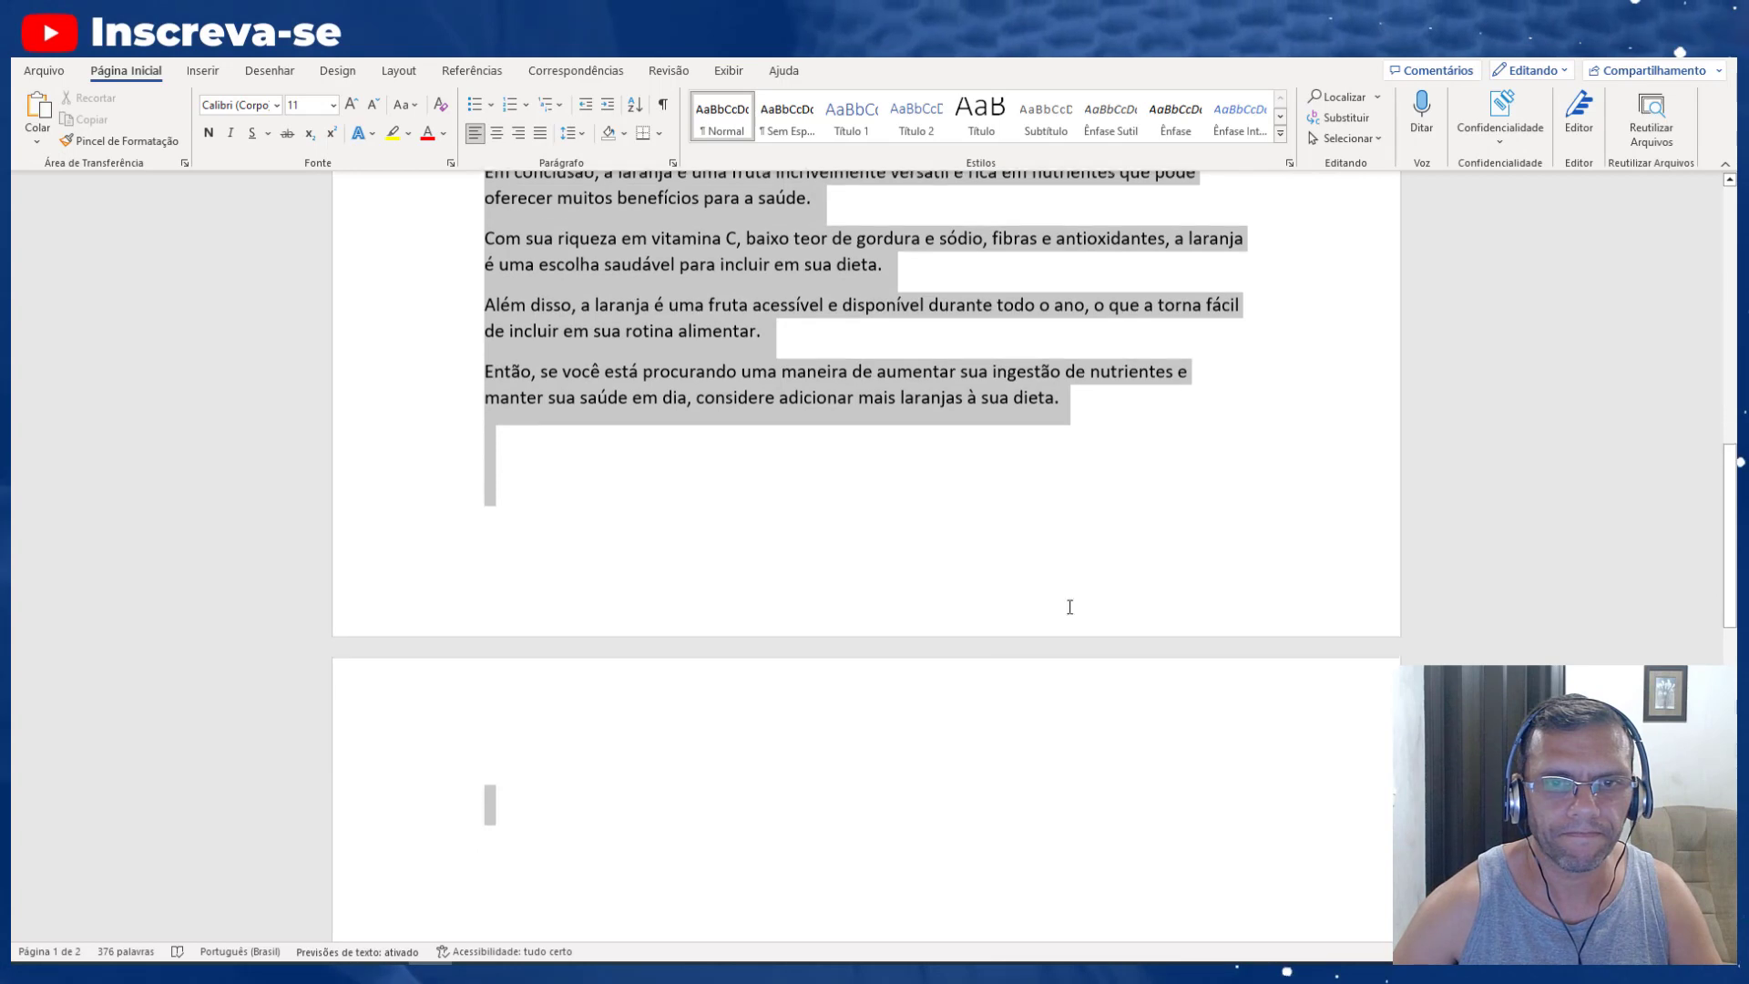
pyautogui.rightClick(727, 332)
pyautogui.click(779, 431)
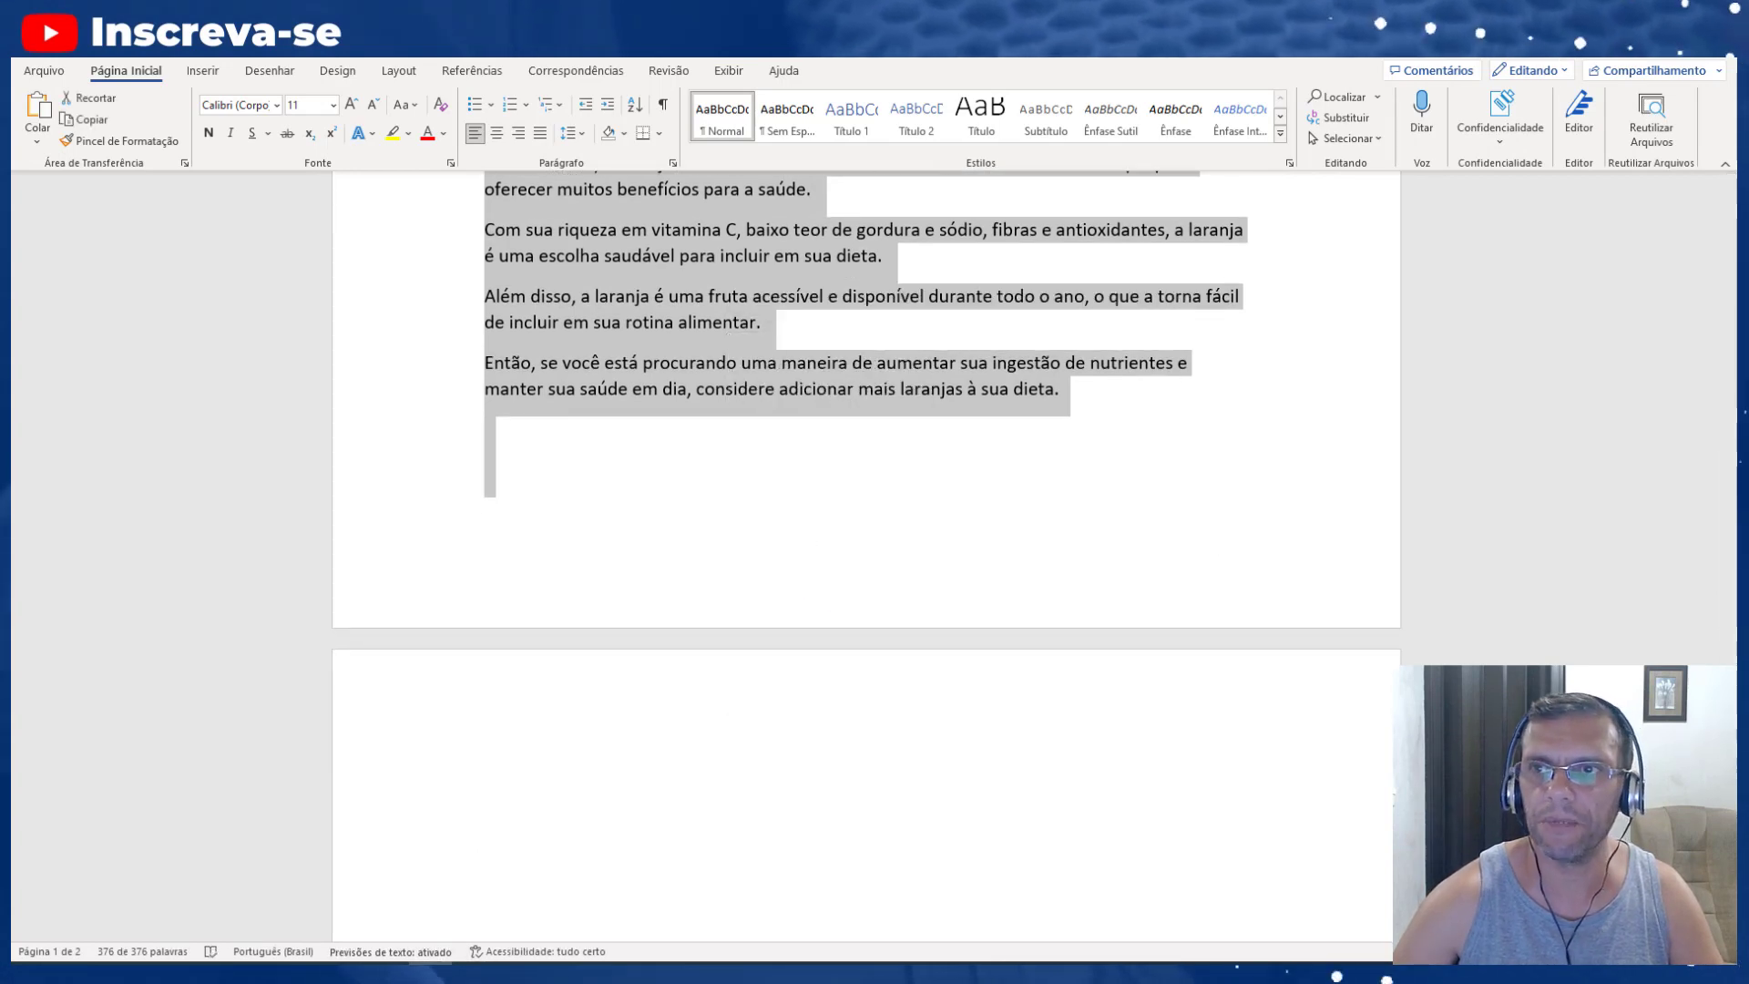
pyautogui.hotkey('alt', 'Tab')
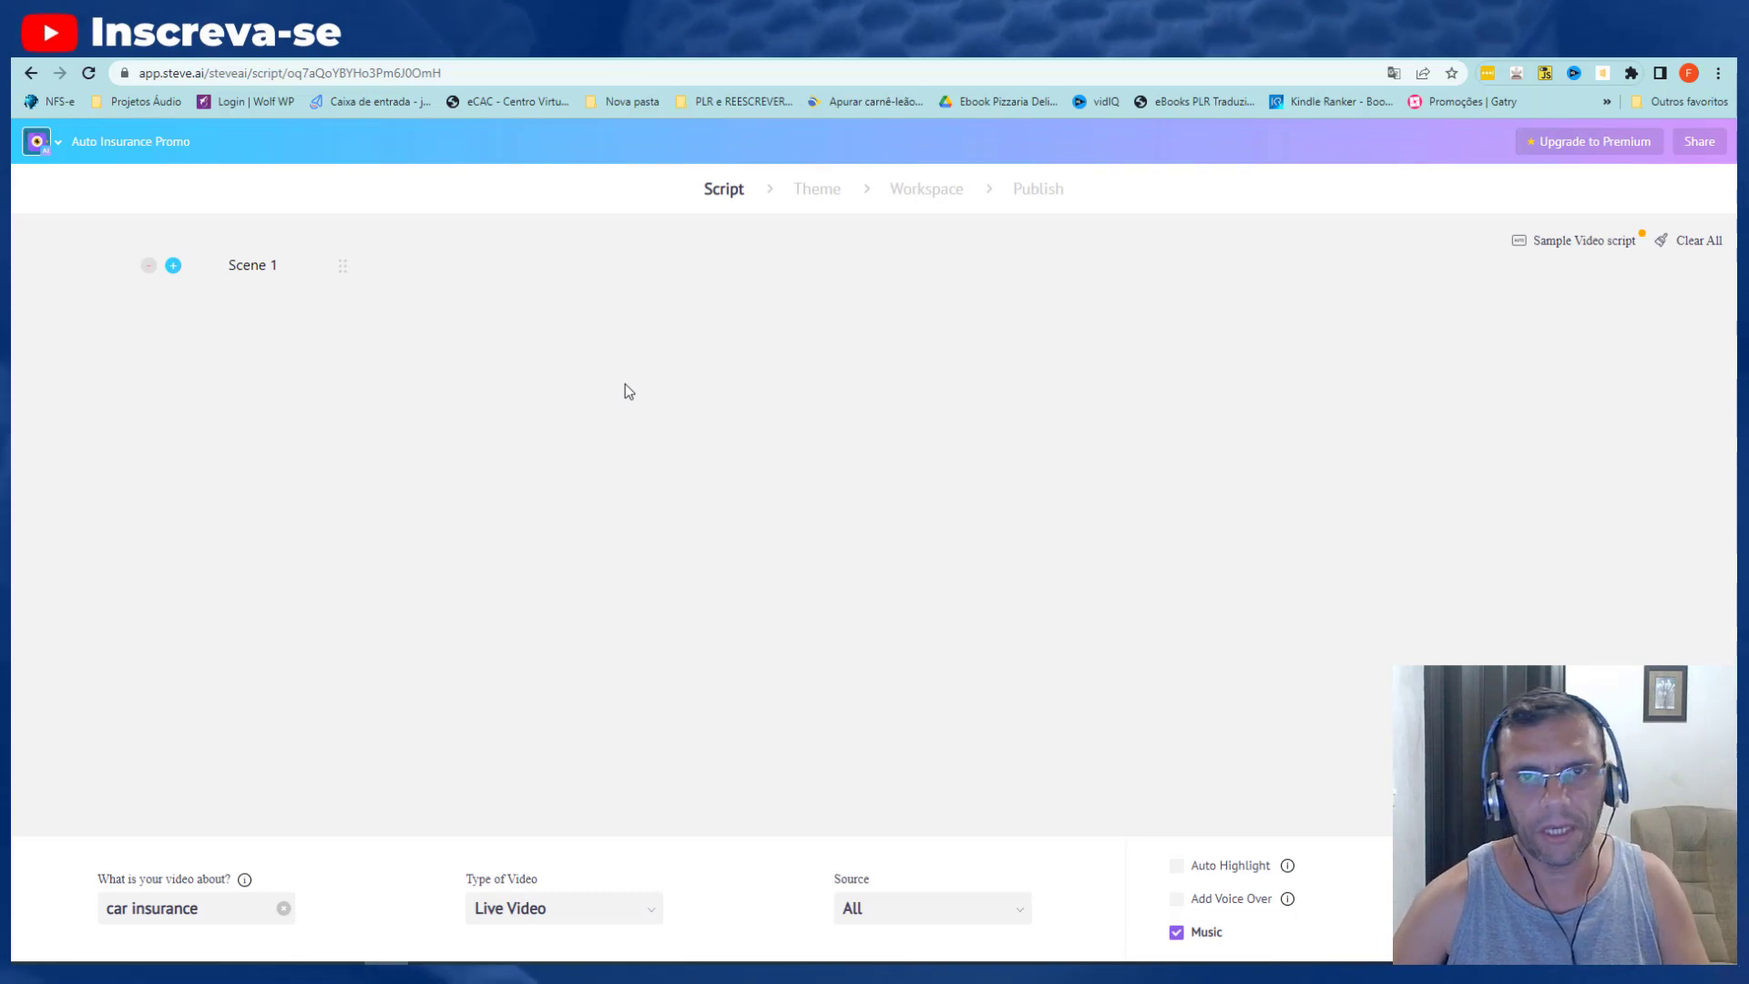
pyautogui.hotkey('ctrl', 'v')
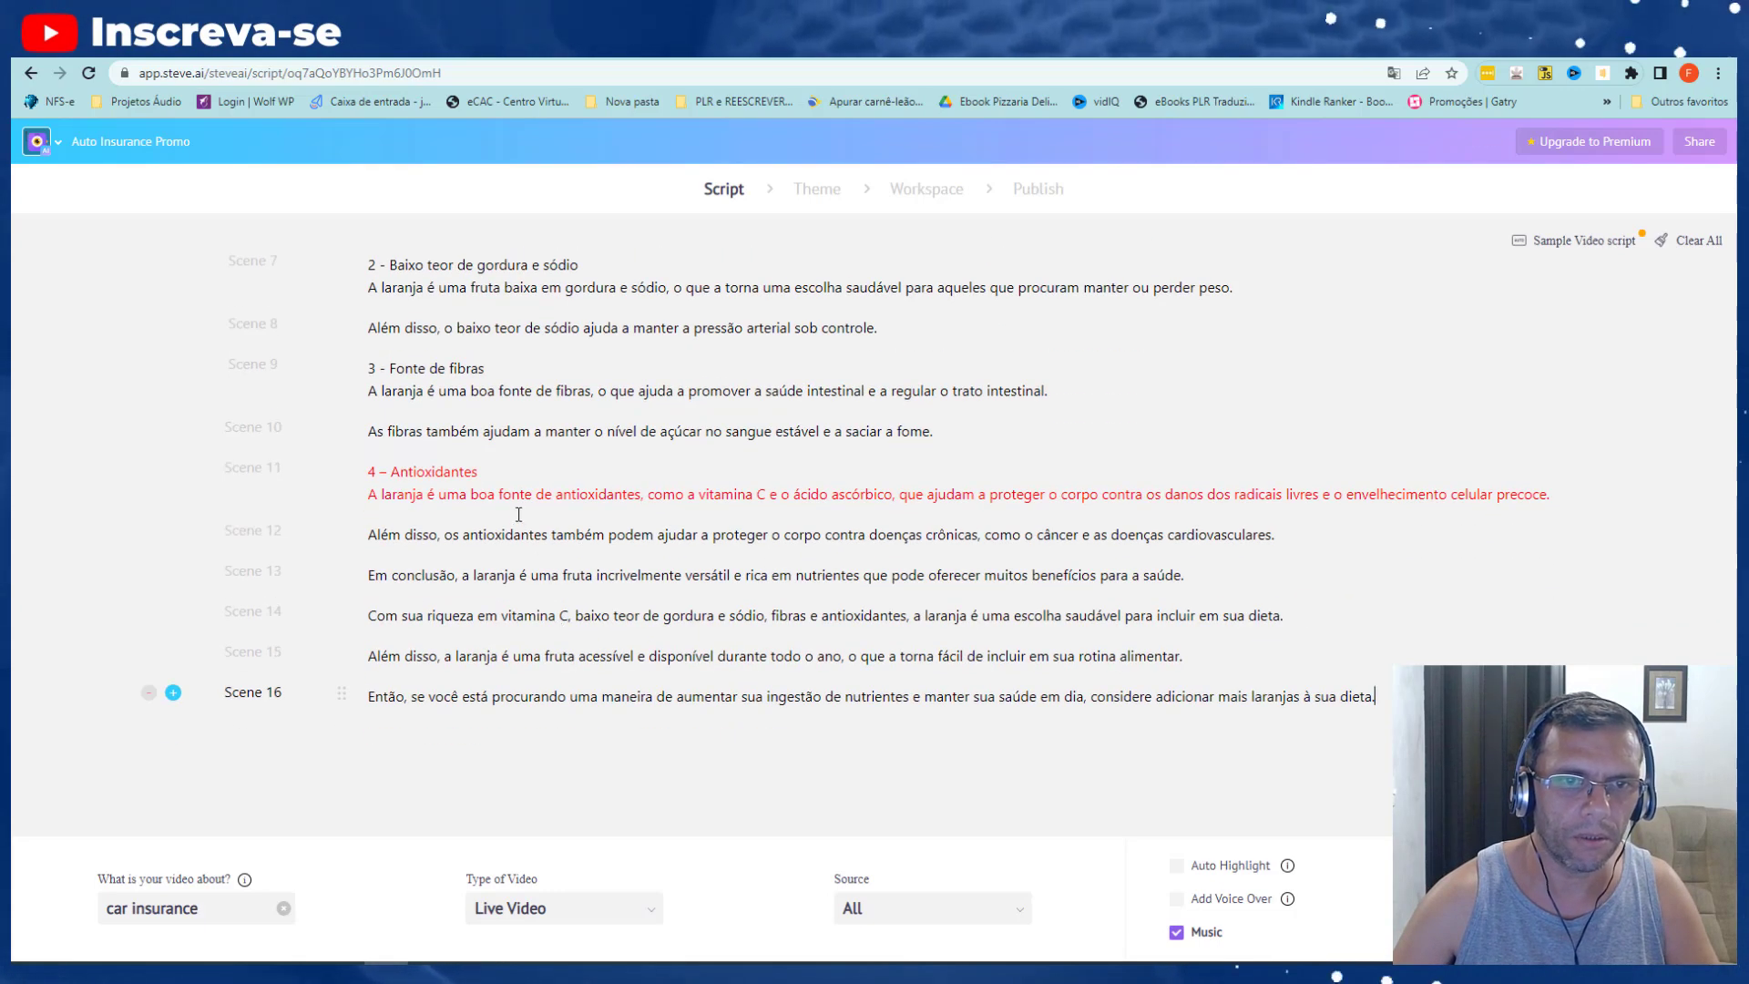
# - Insert a blank line below the "4 – Antioxidantes" heading in Scene 11
pyautogui.click(502, 474)
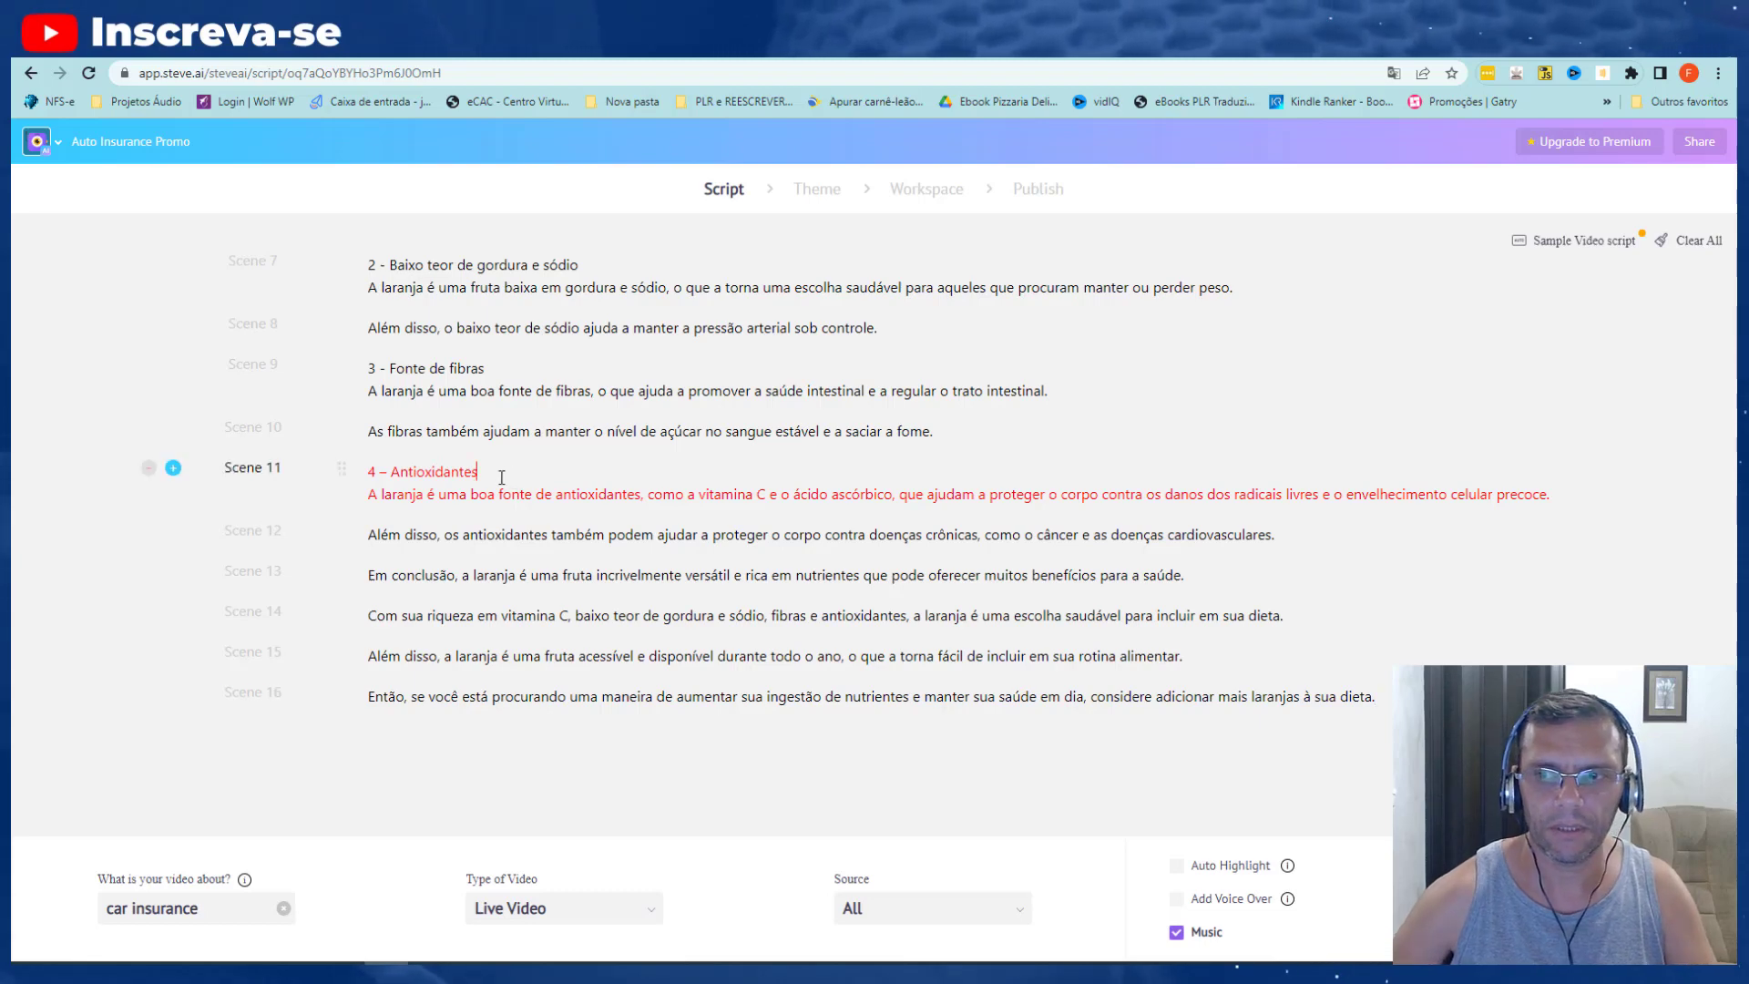
pyautogui.press('Return')
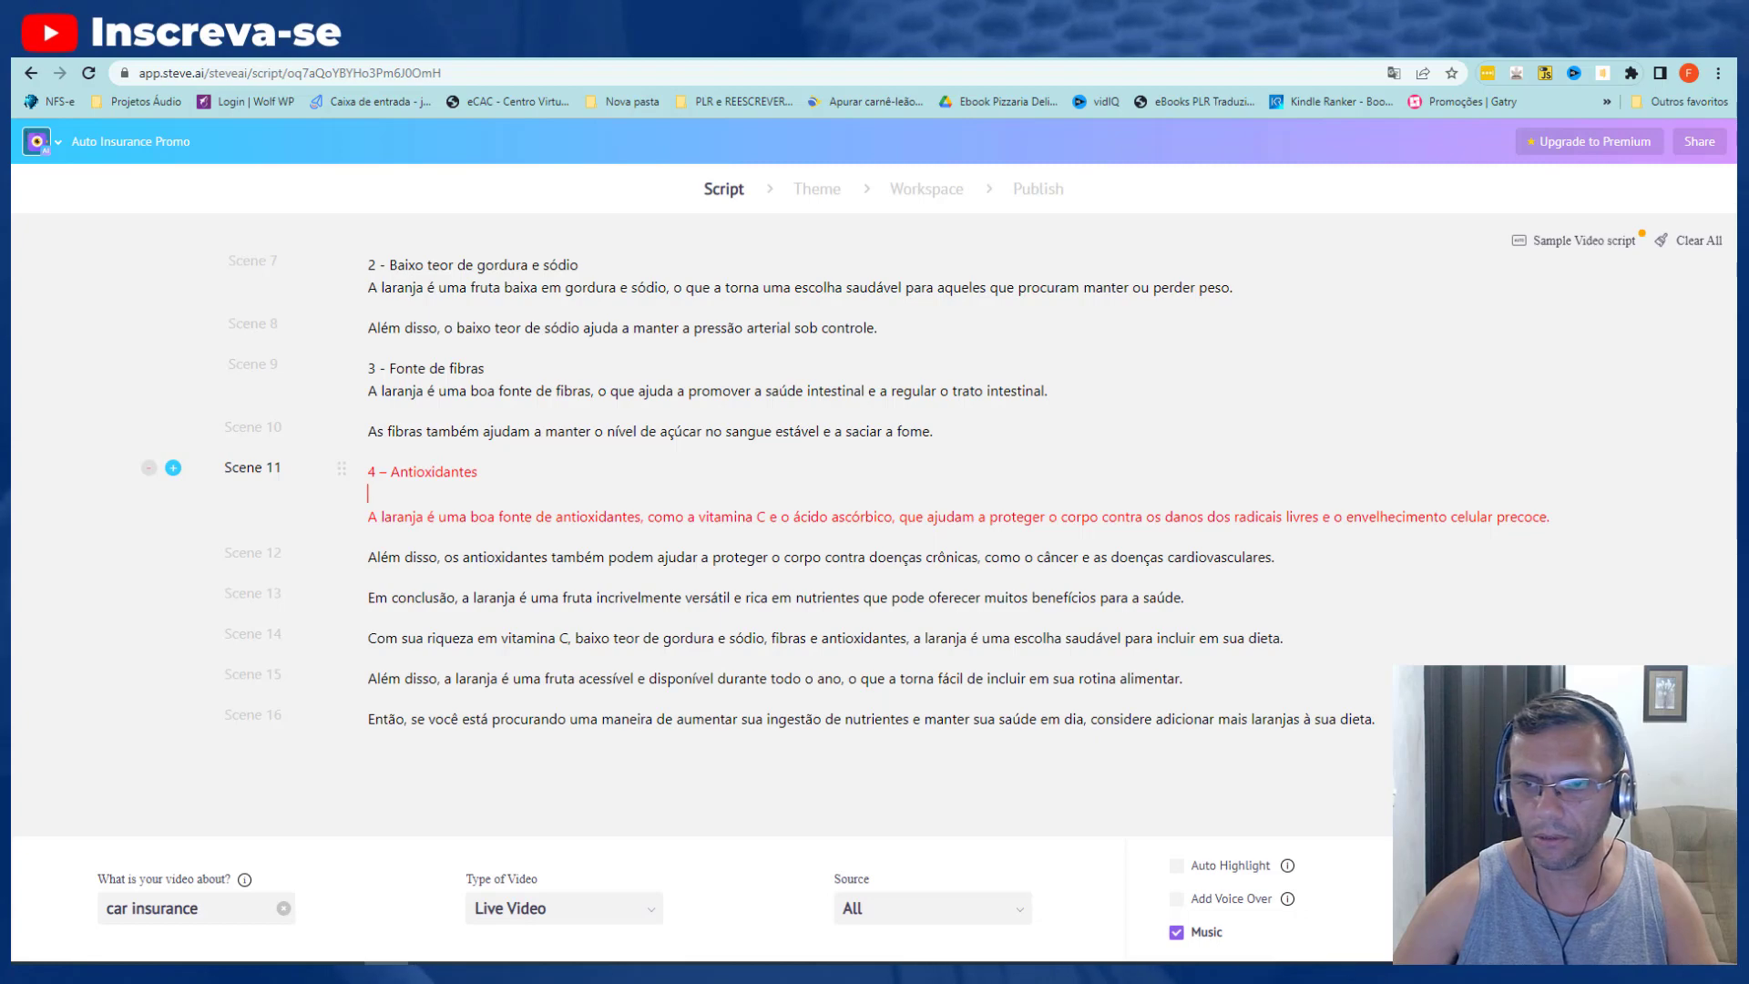
# - Remove all of Scene 11's text and paste it back into the same scene
pyautogui.click(443, 471)
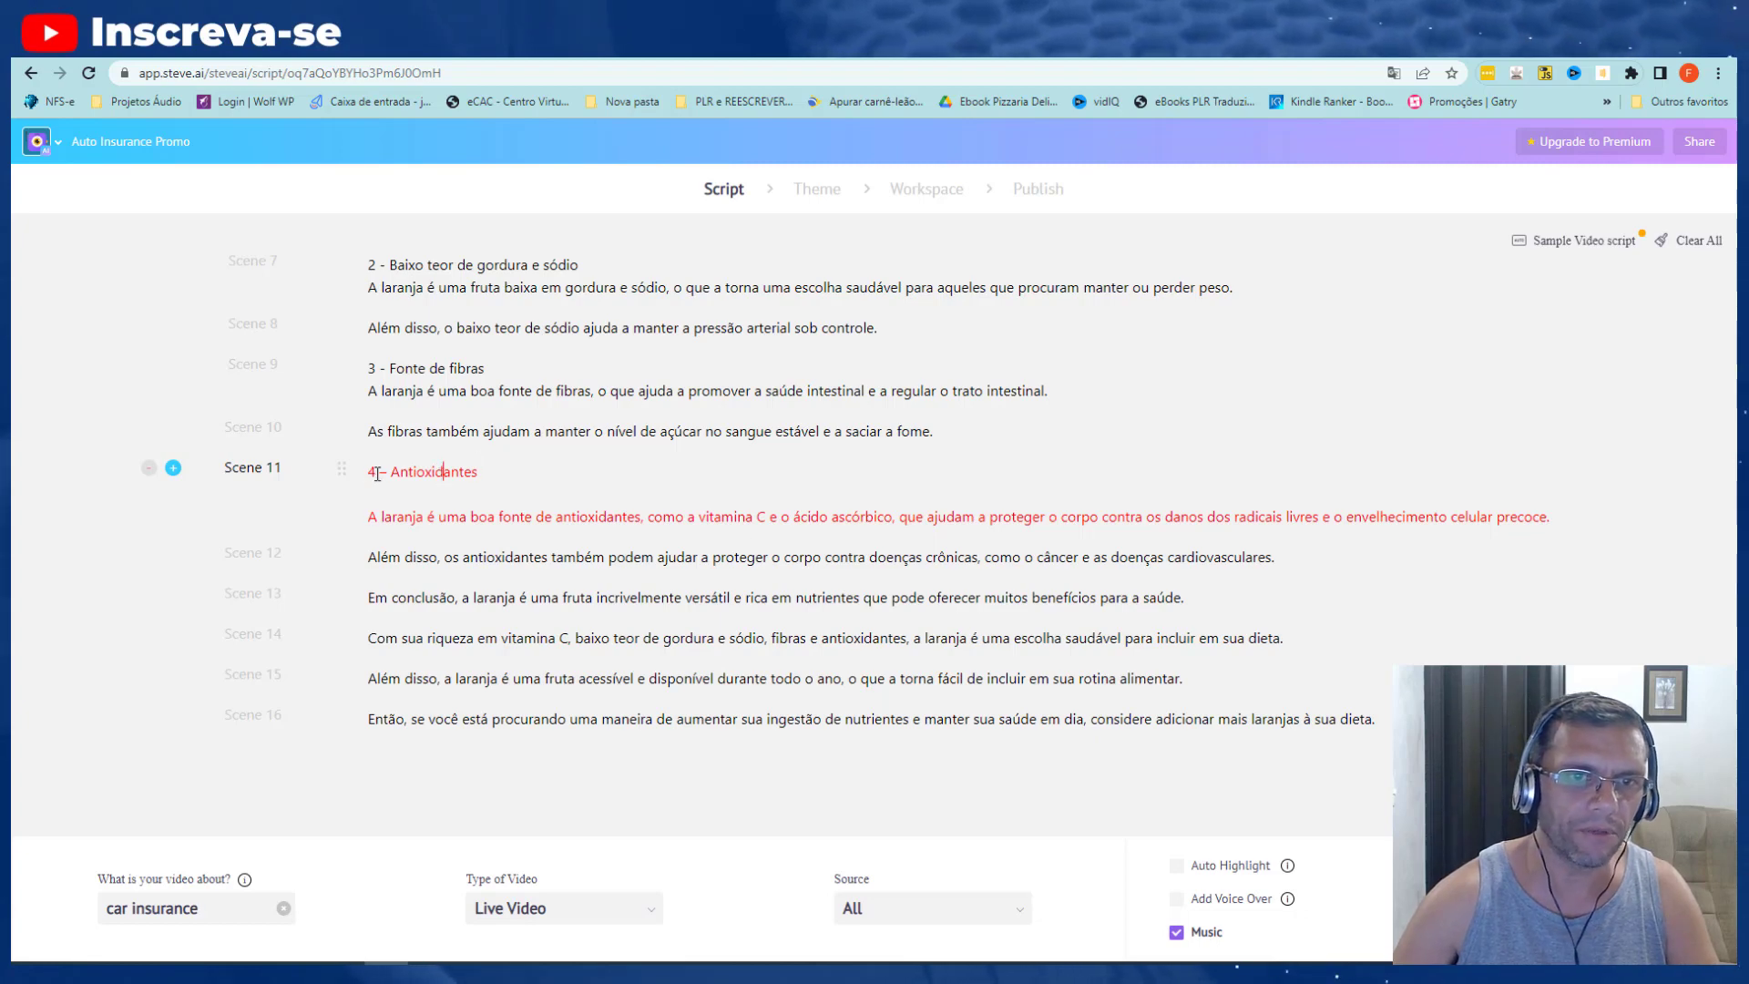
pyautogui.moveTo(371, 471); pyautogui.dragTo(1604, 521)
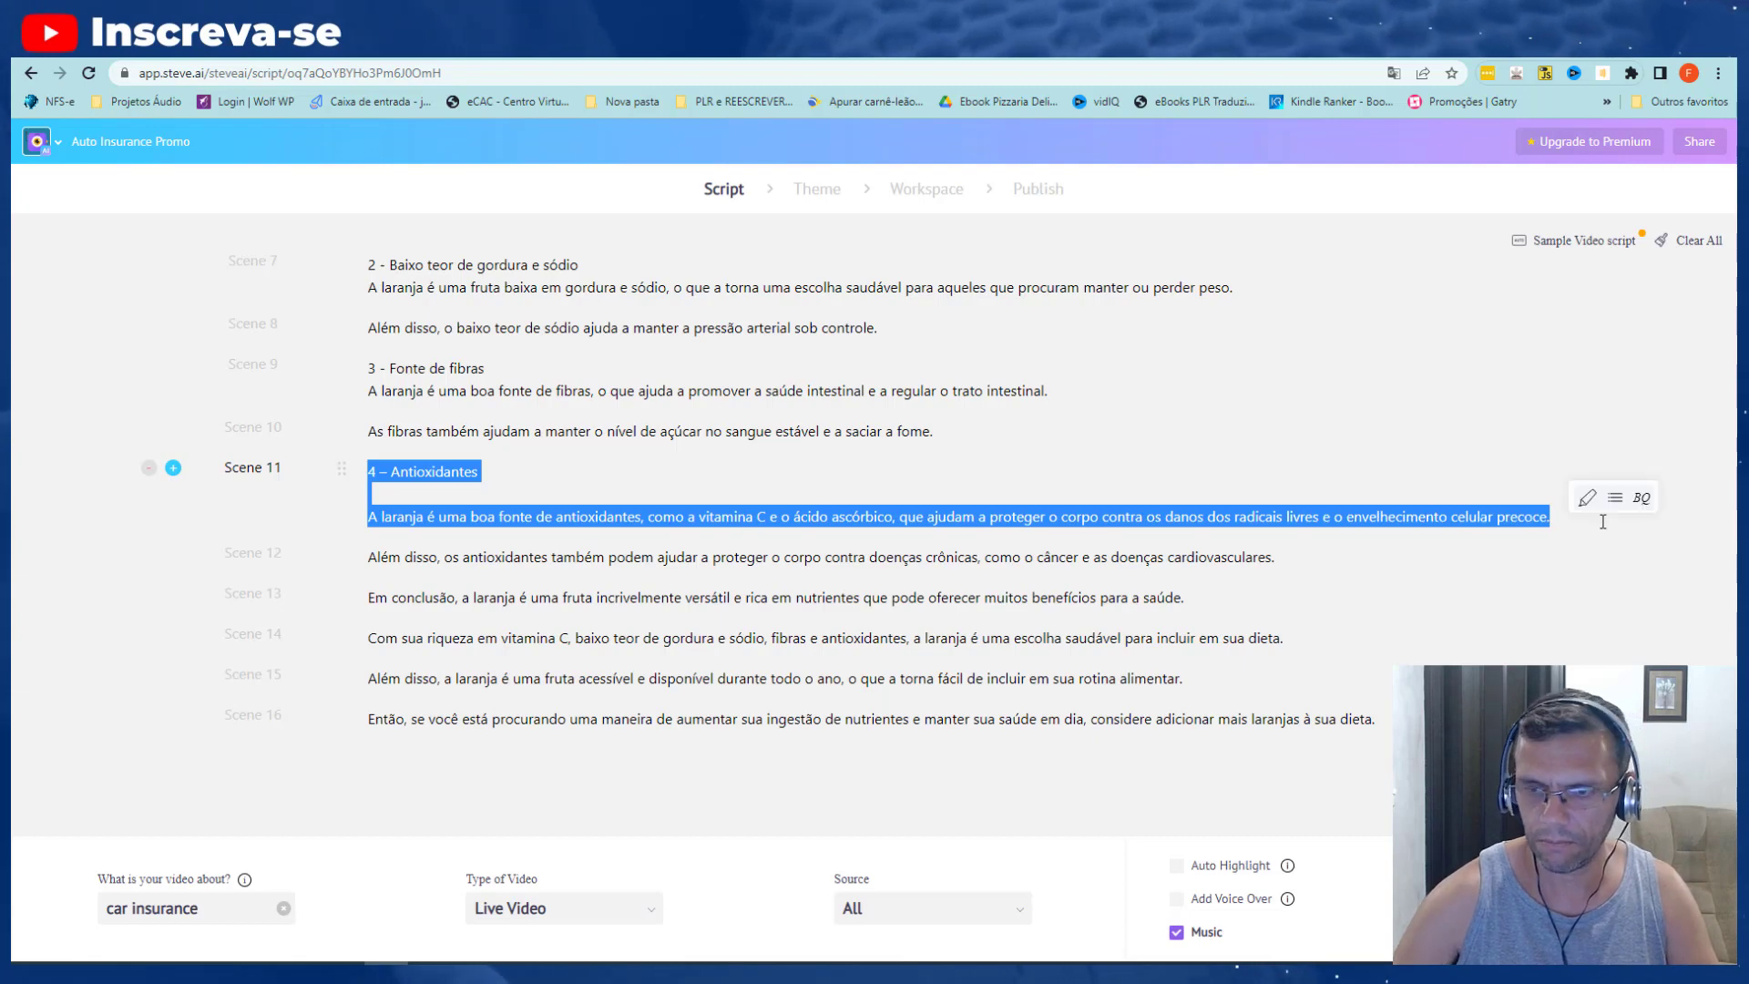
pyautogui.press('BackSpace')
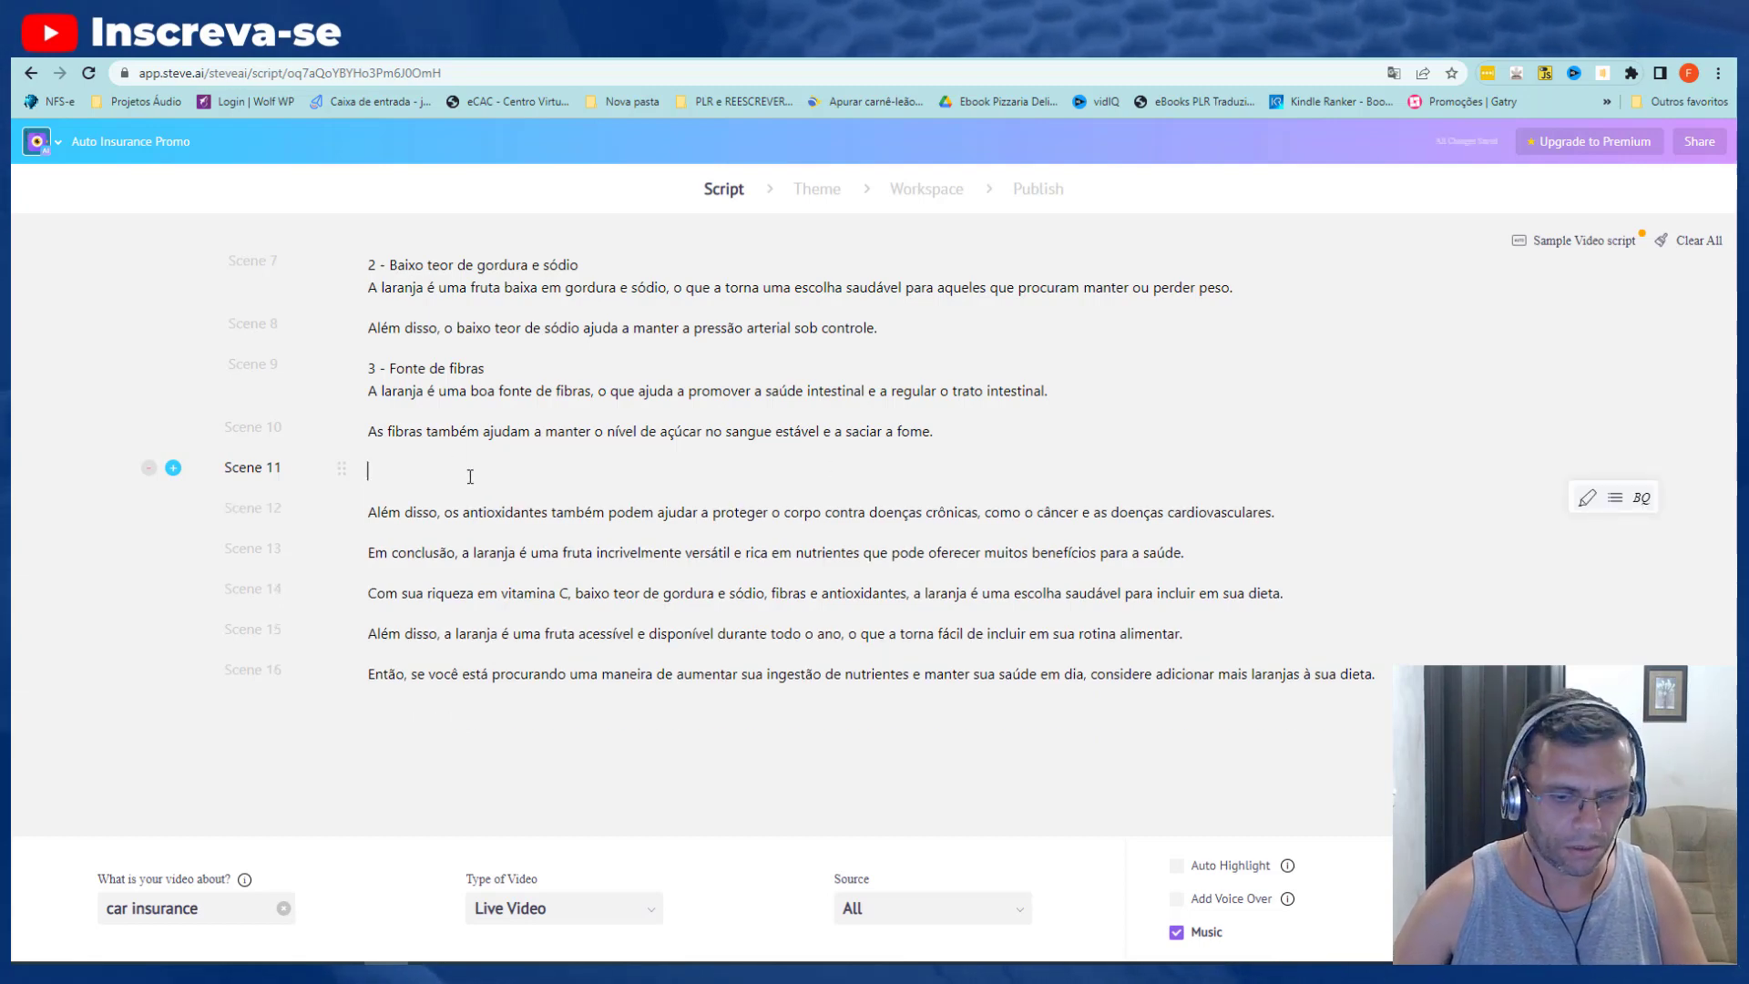
pyautogui.hotkey('ctrl', 'v')
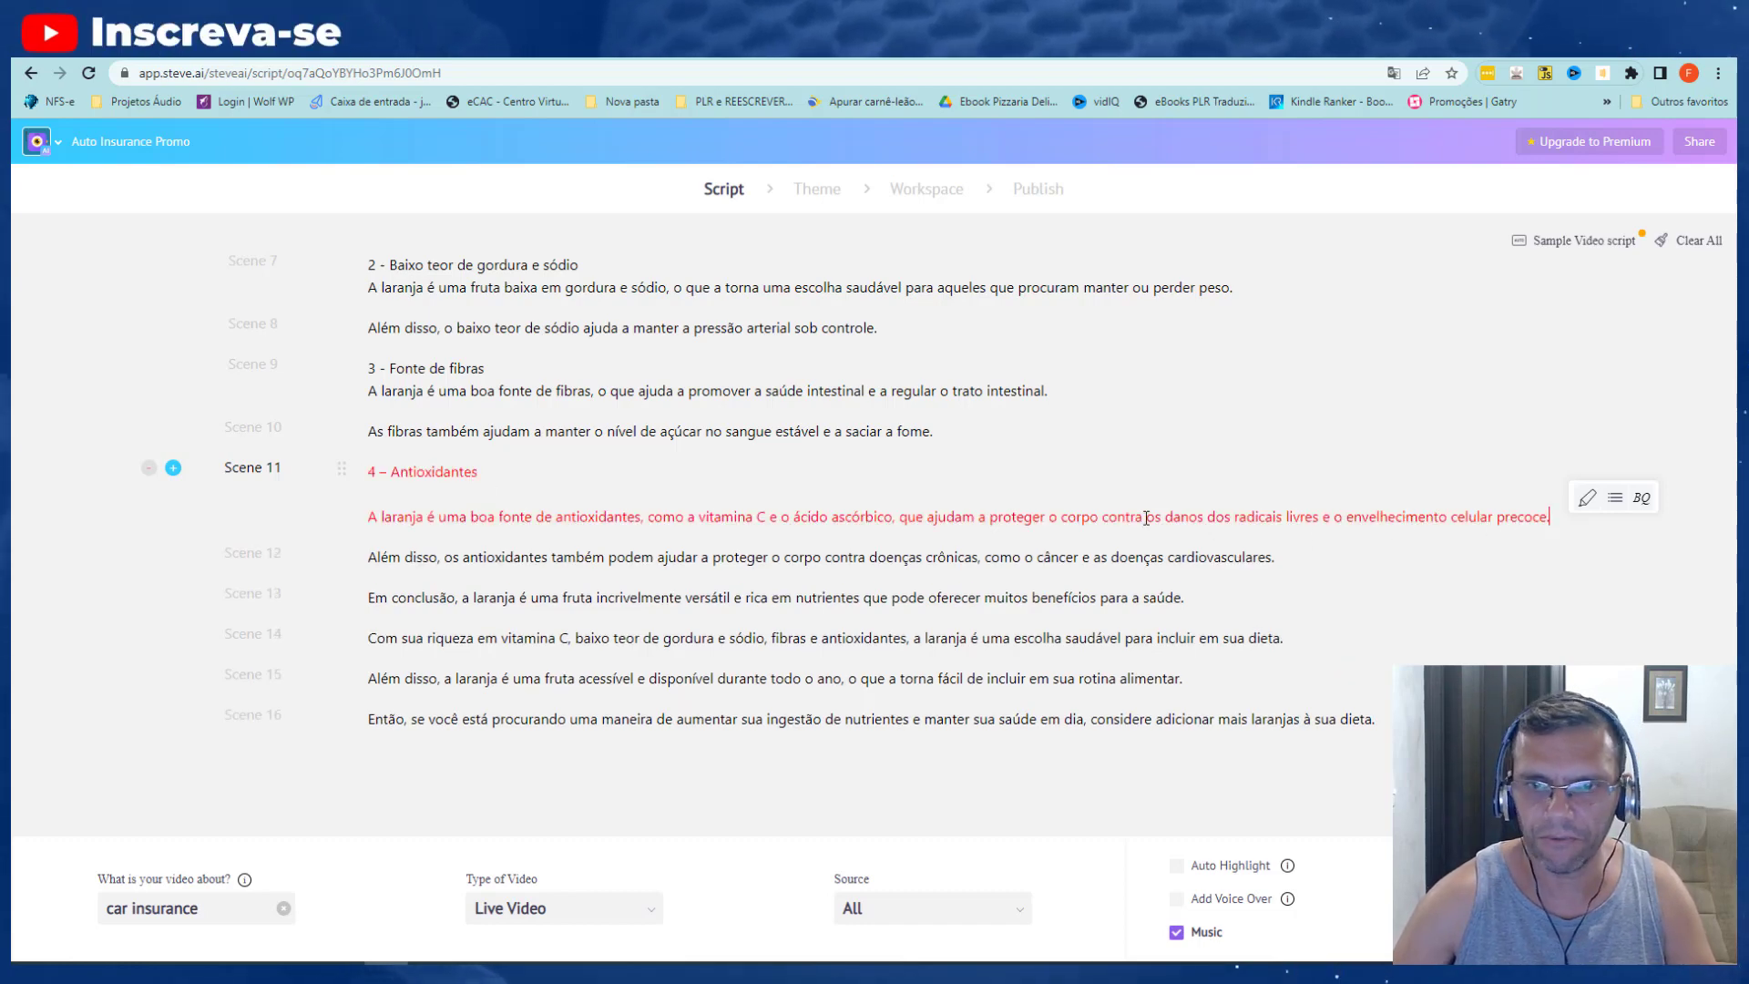
# - Split Scene 11 after "ácido ascórbico," so that "que ajudam a proteger o corpo..." starts a separate scene
pyautogui.click(904, 518)
pyautogui.press('Return')
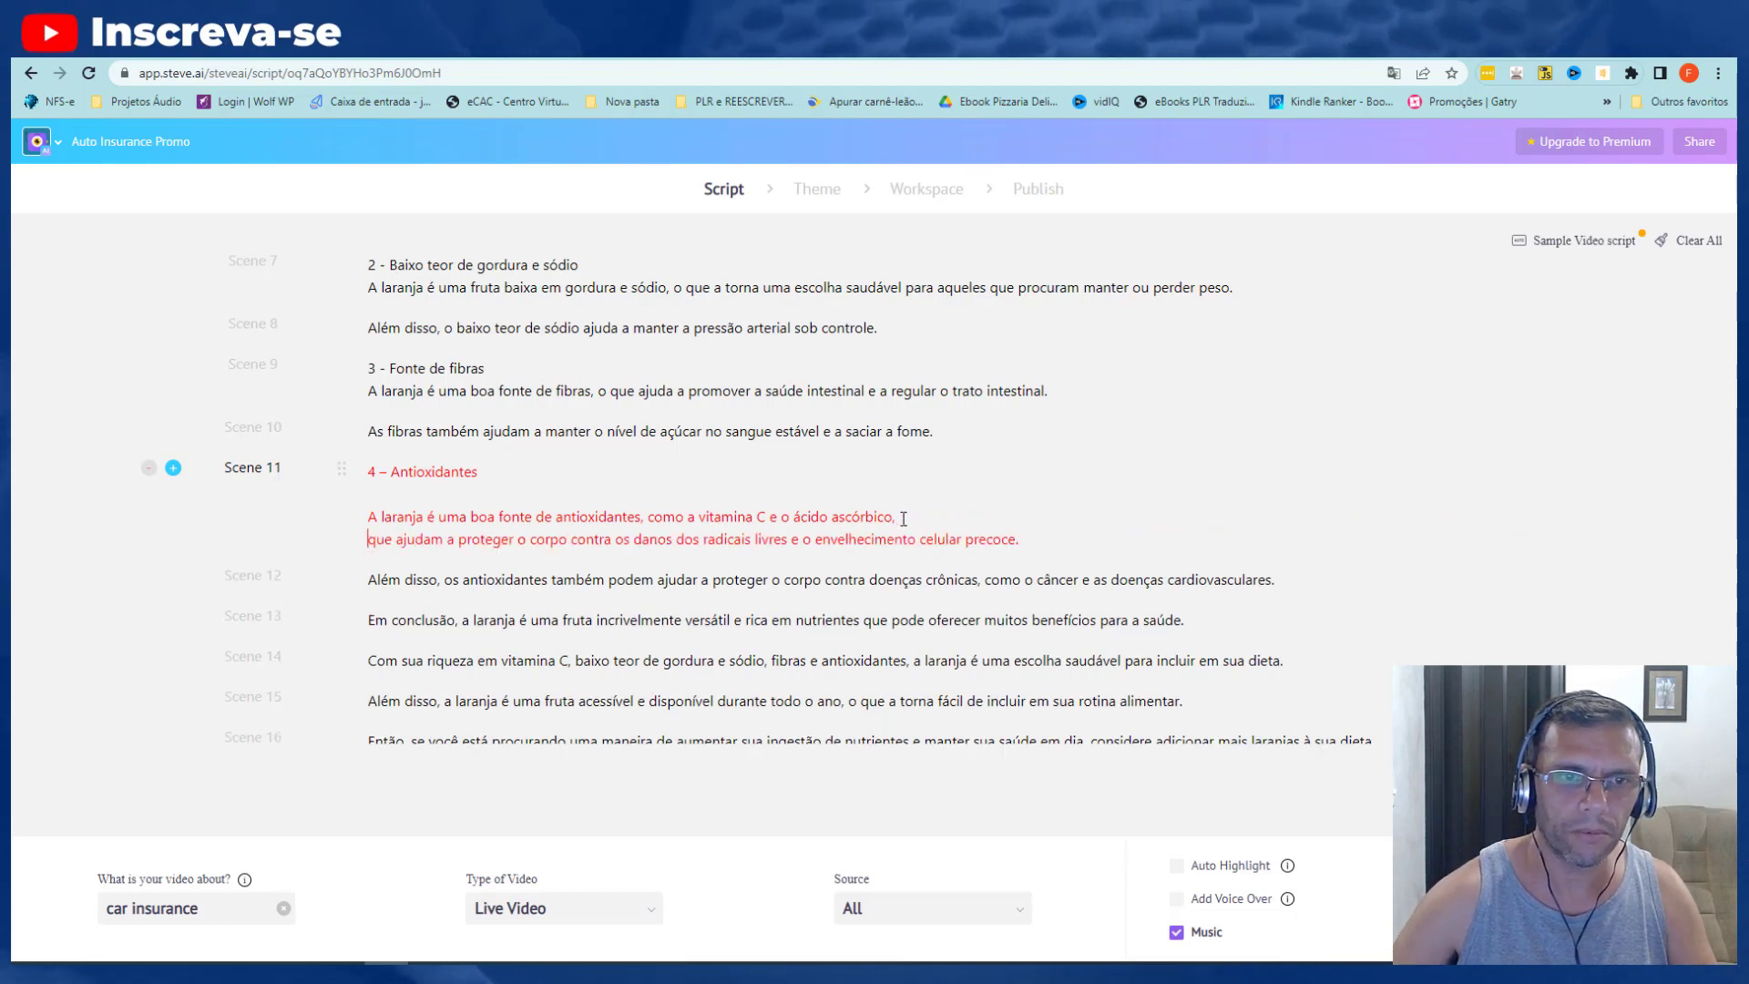
pyautogui.press('Return')
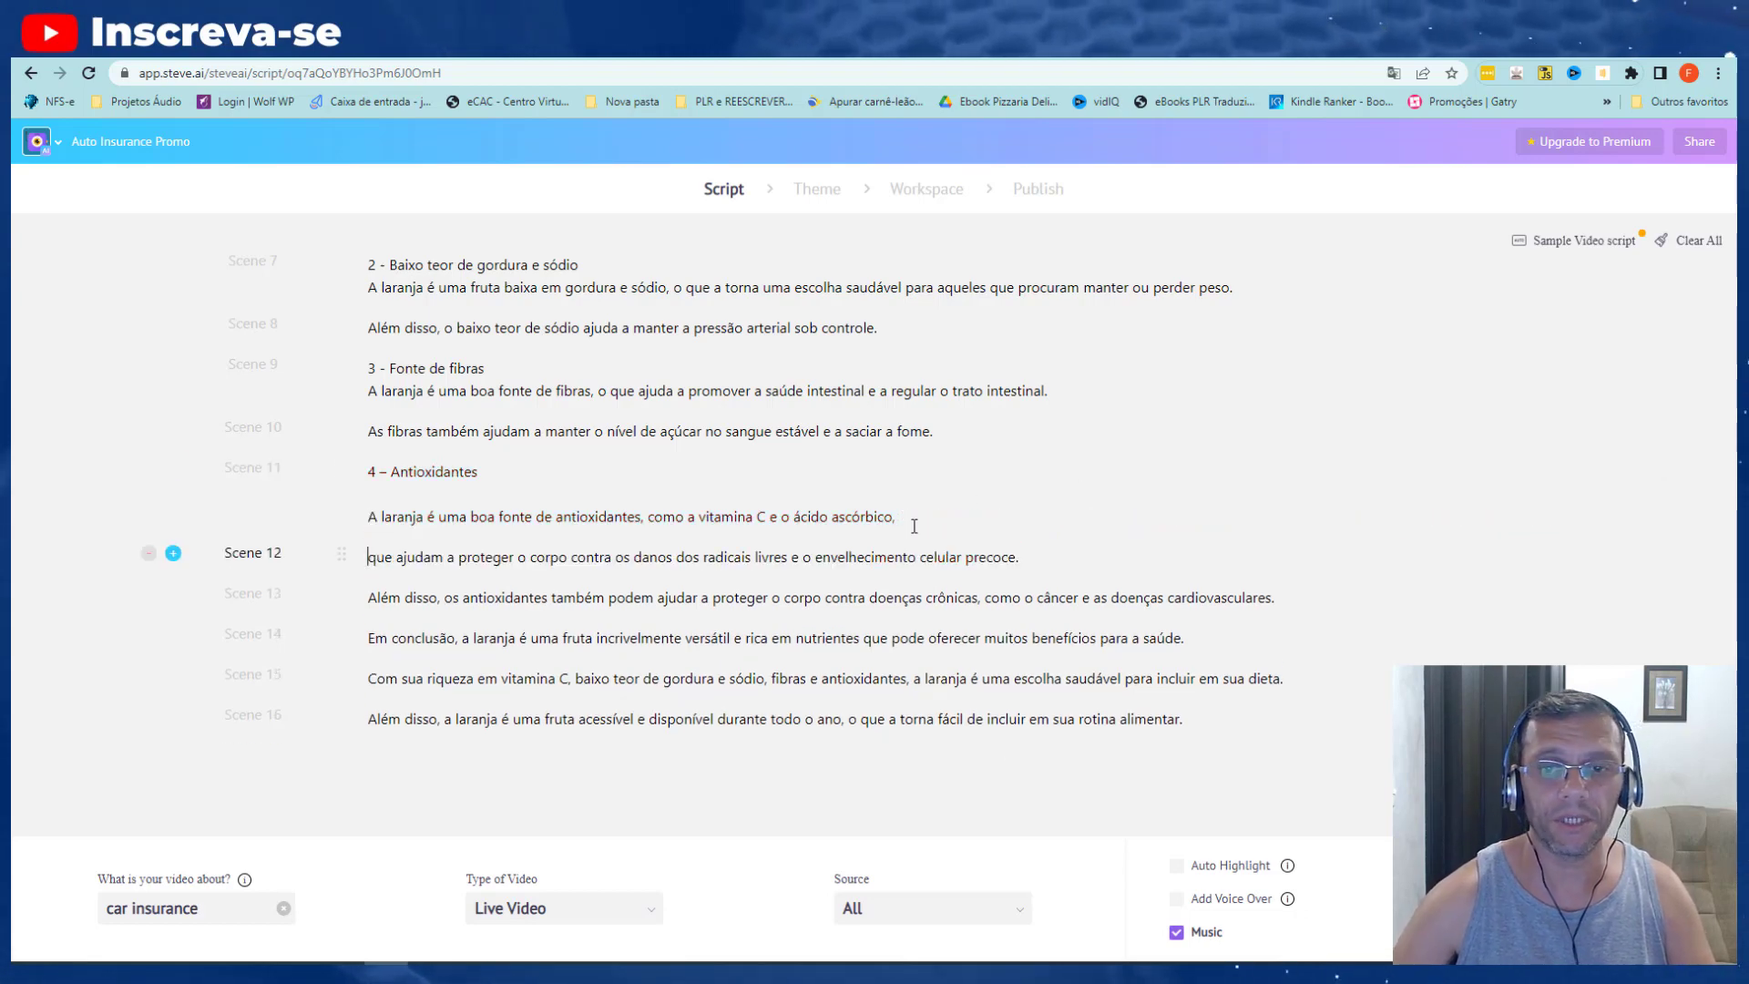
pyautogui.click(914, 525)
# - Review how the script is divided into scenes and compare it with the text in the Word document
pyautogui.scroll(3, 661, 615)
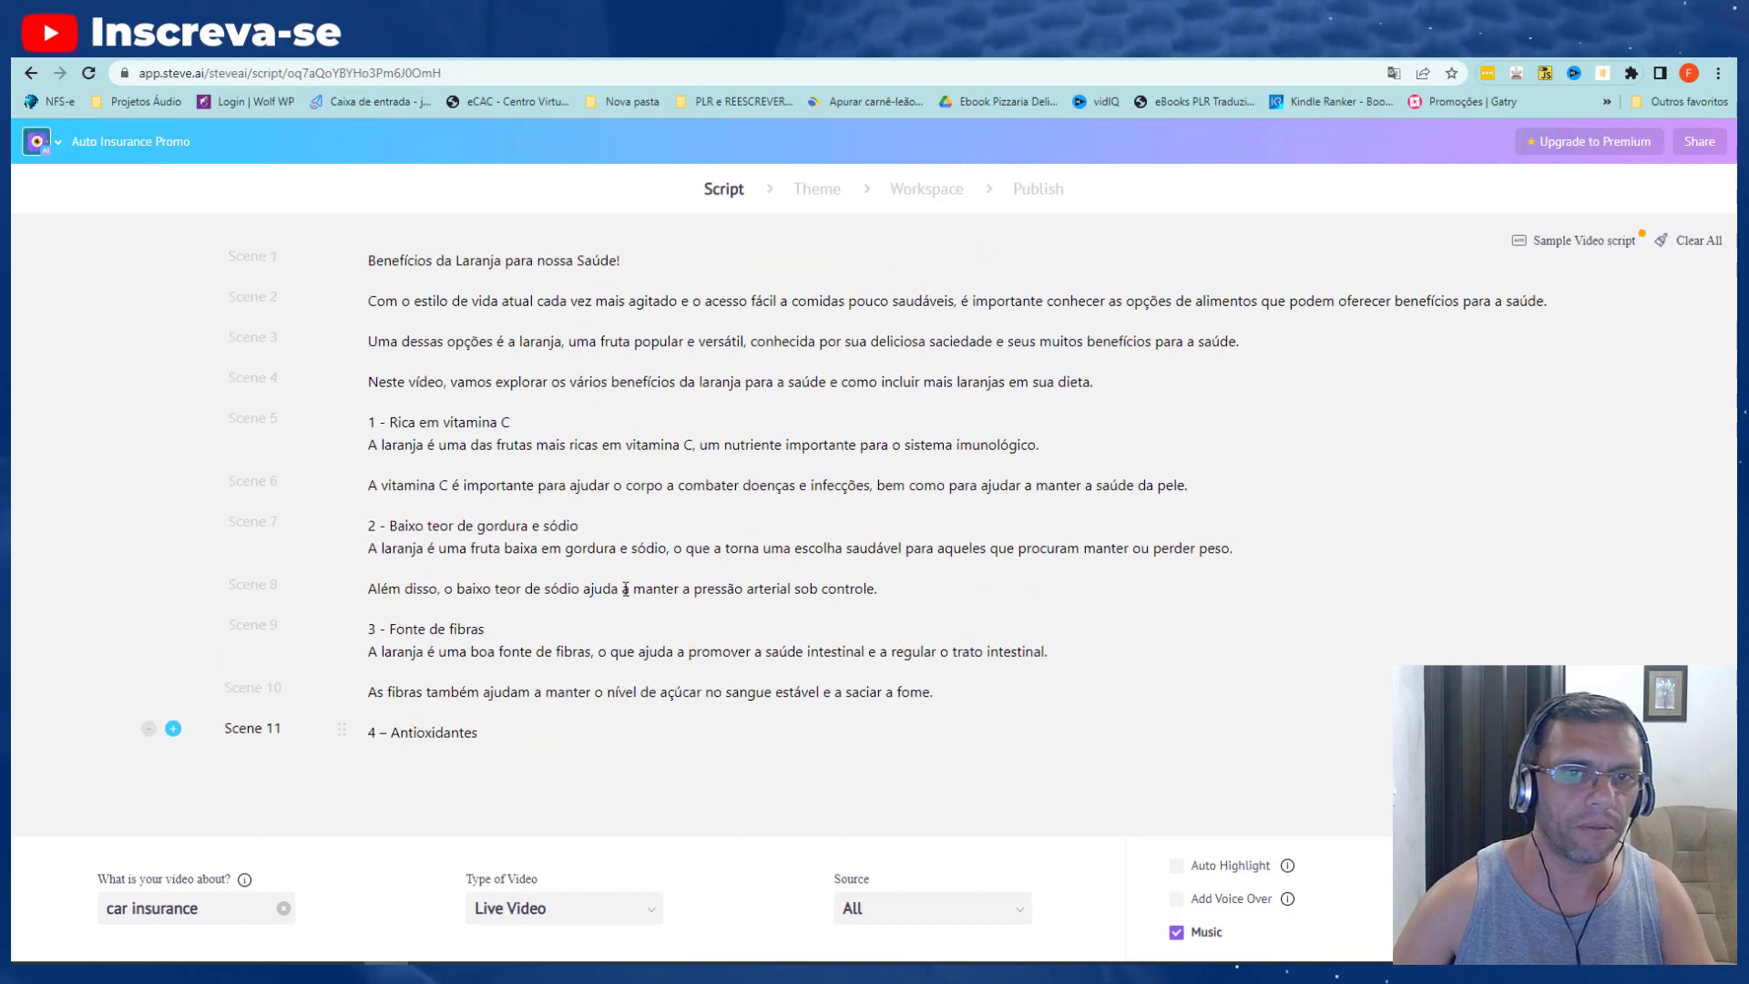
pyautogui.scroll(-5, 281, 582)
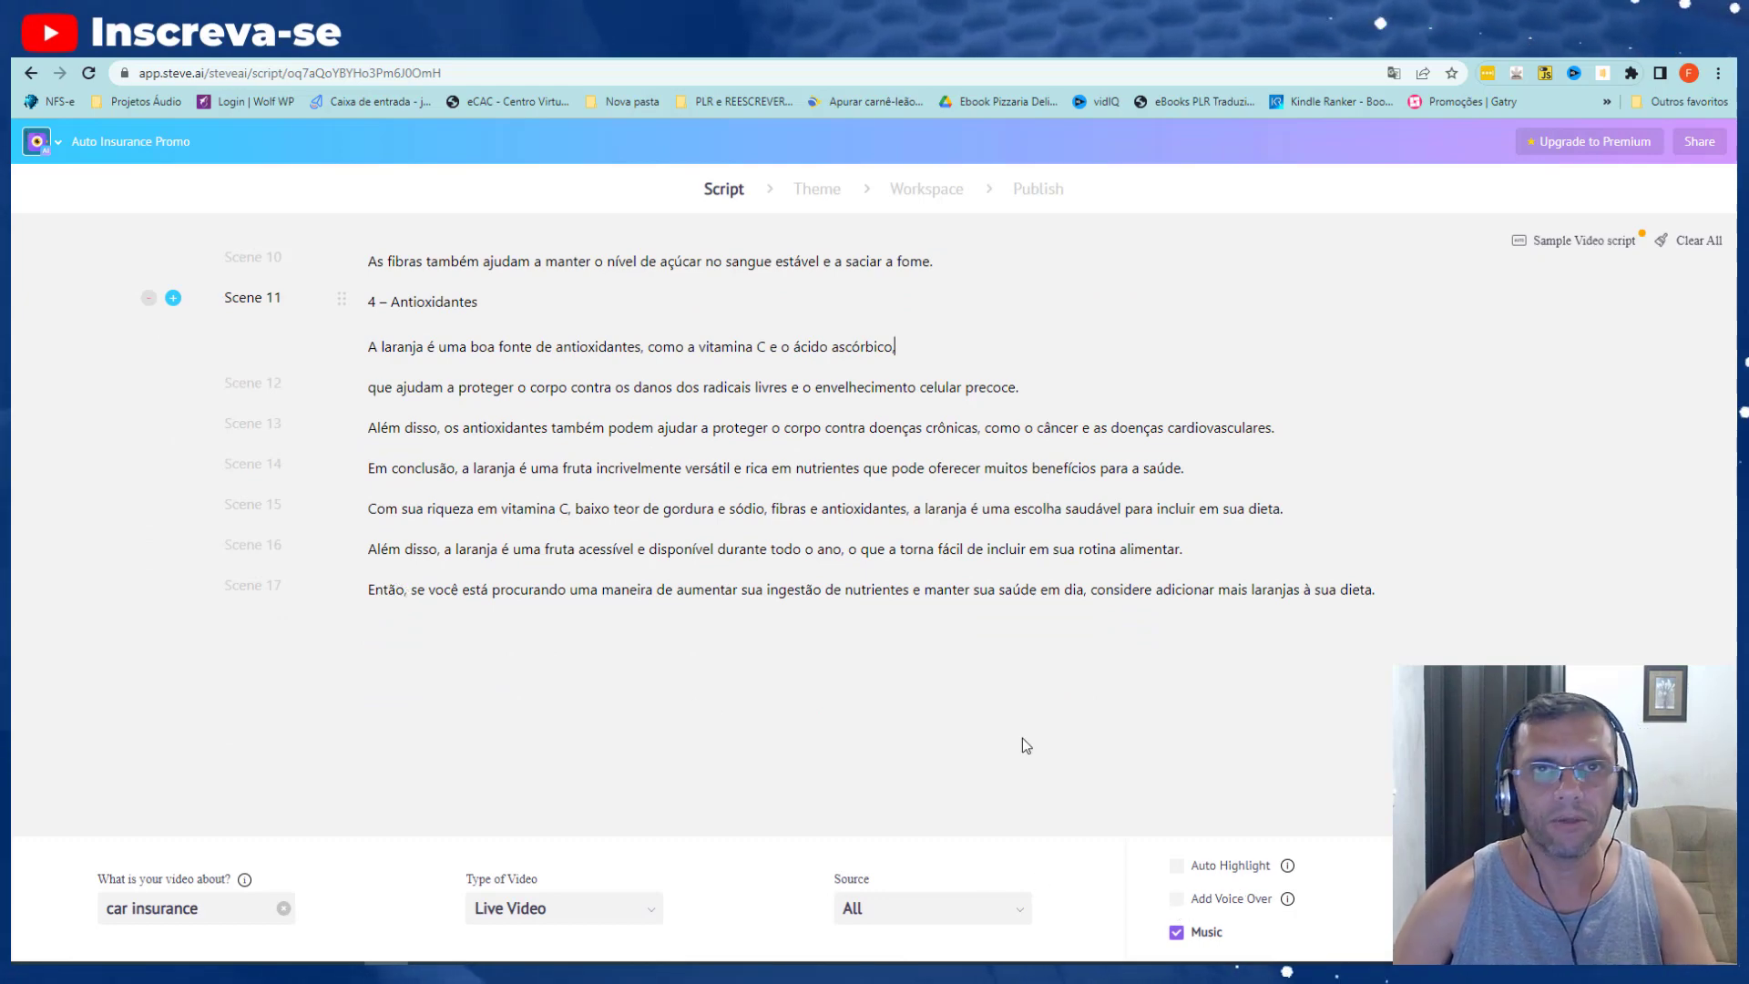
pyautogui.scroll(2, 820, 606)
pyautogui.scroll(4, 774, 620)
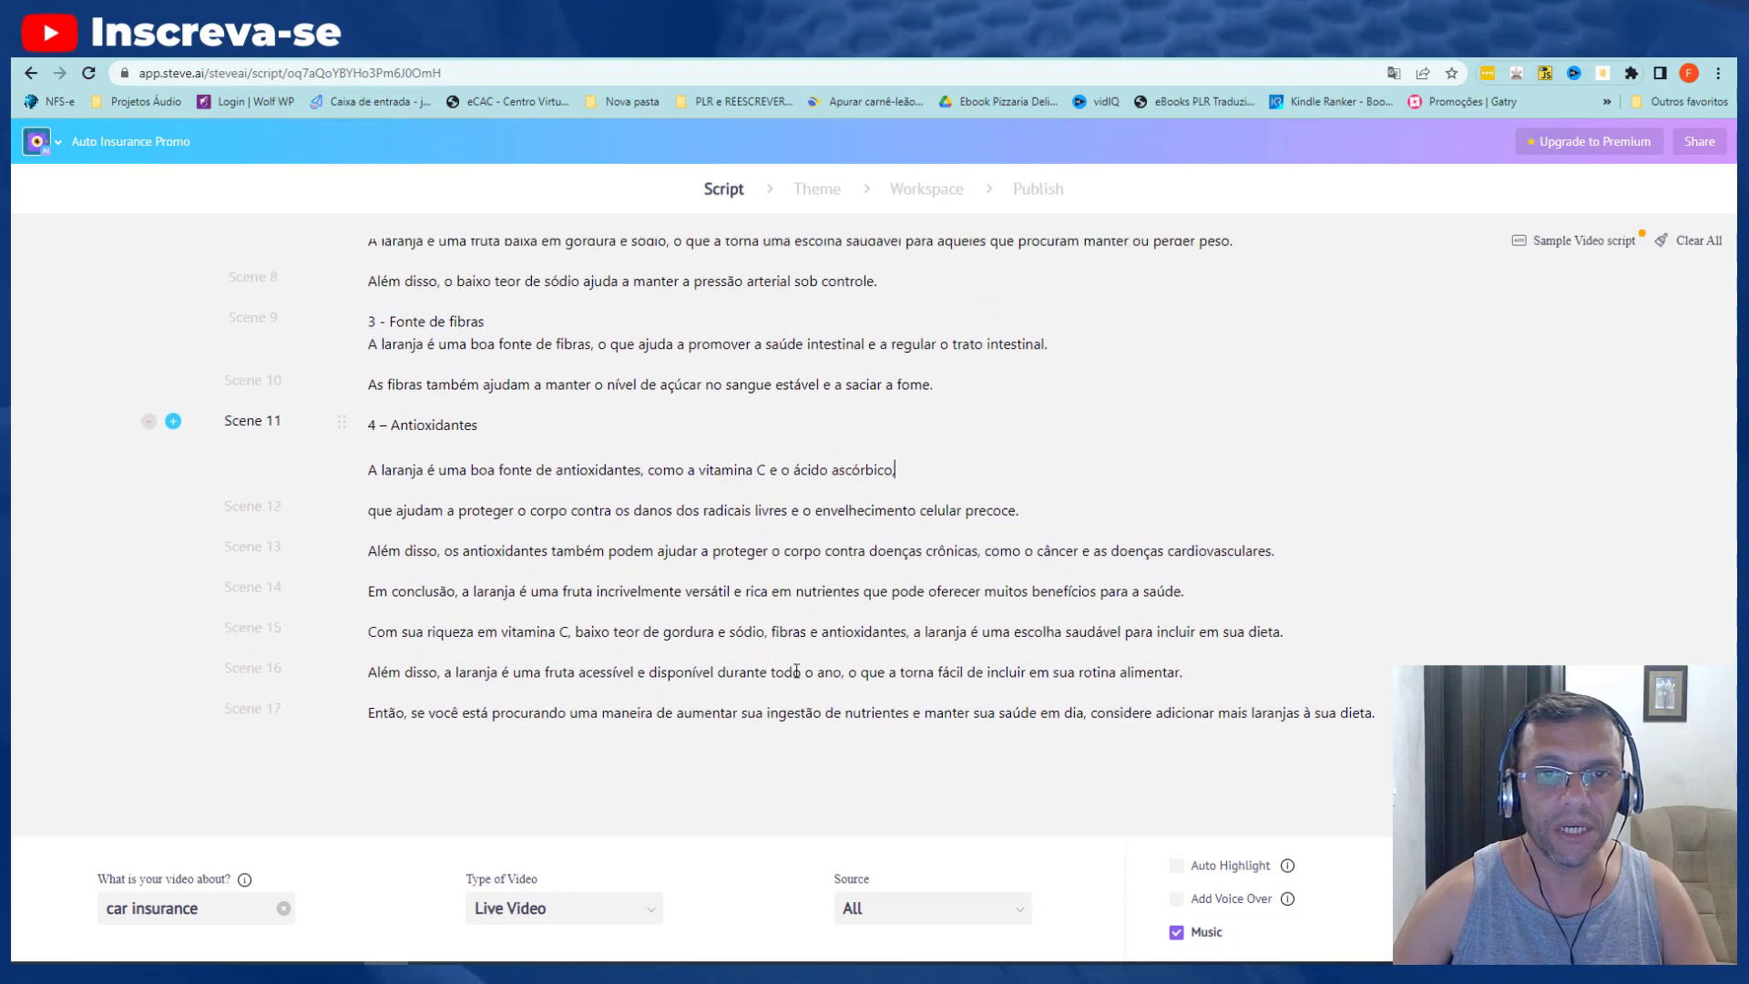
pyautogui.hotkey('alt', 'Tab')
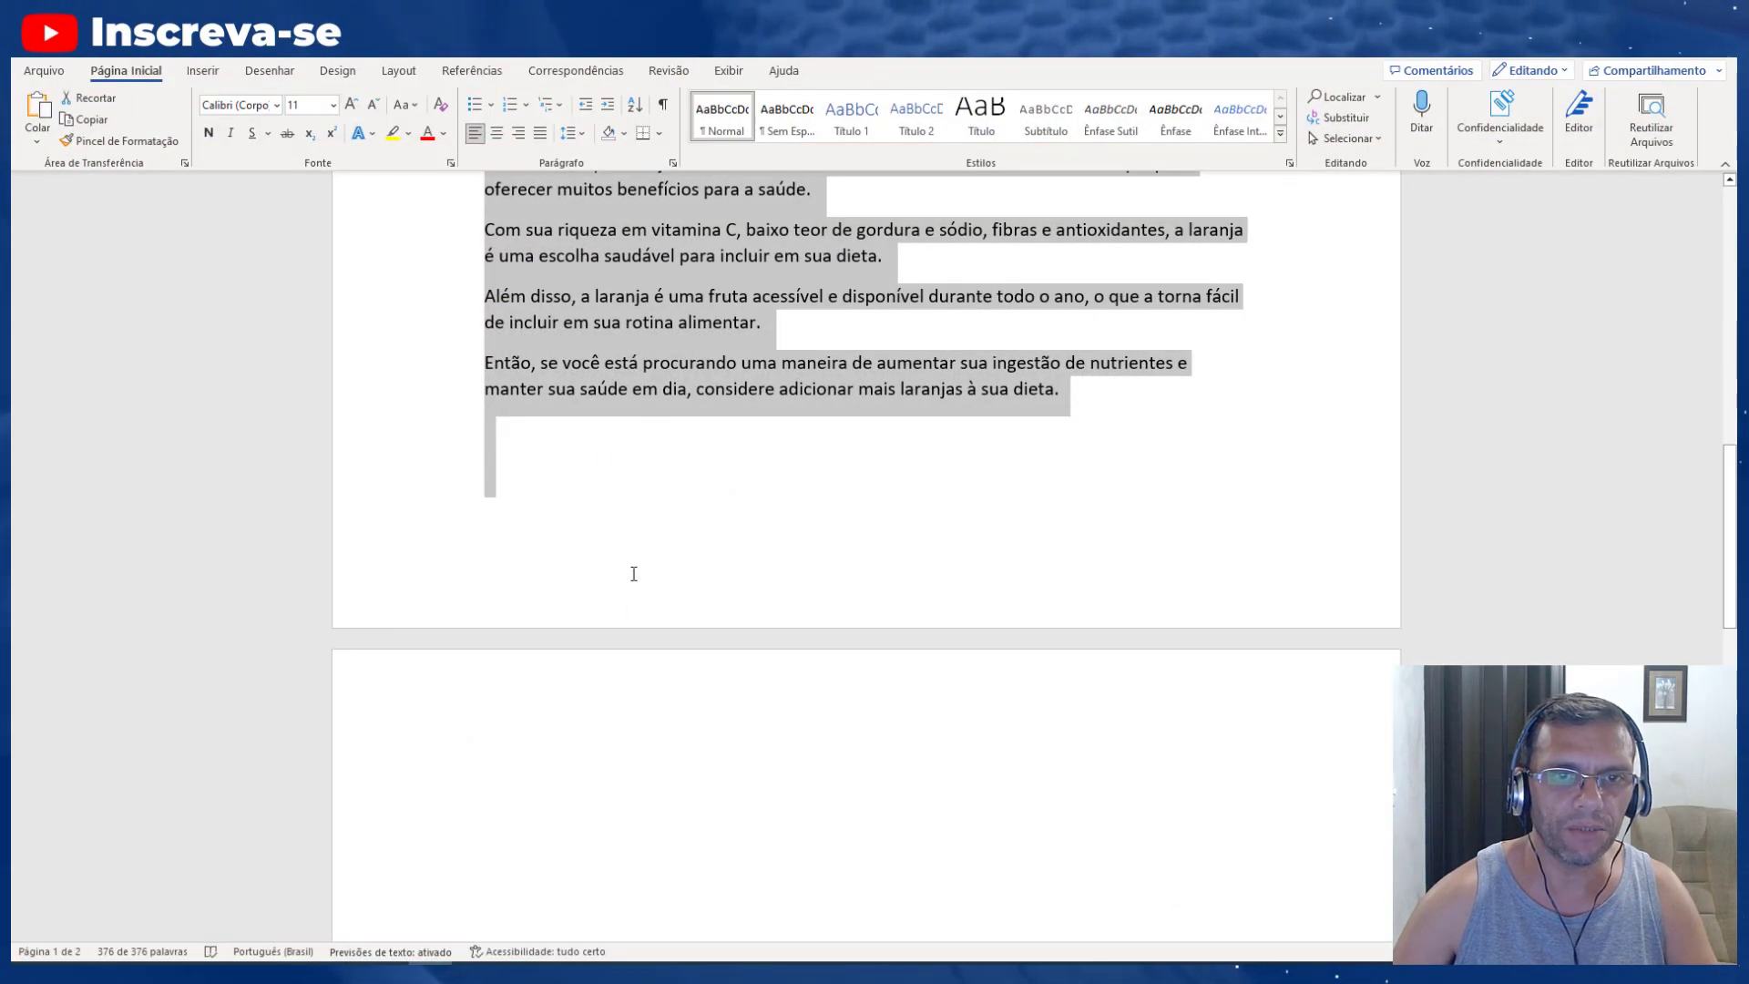
pyautogui.scroll(10, 779, 541)
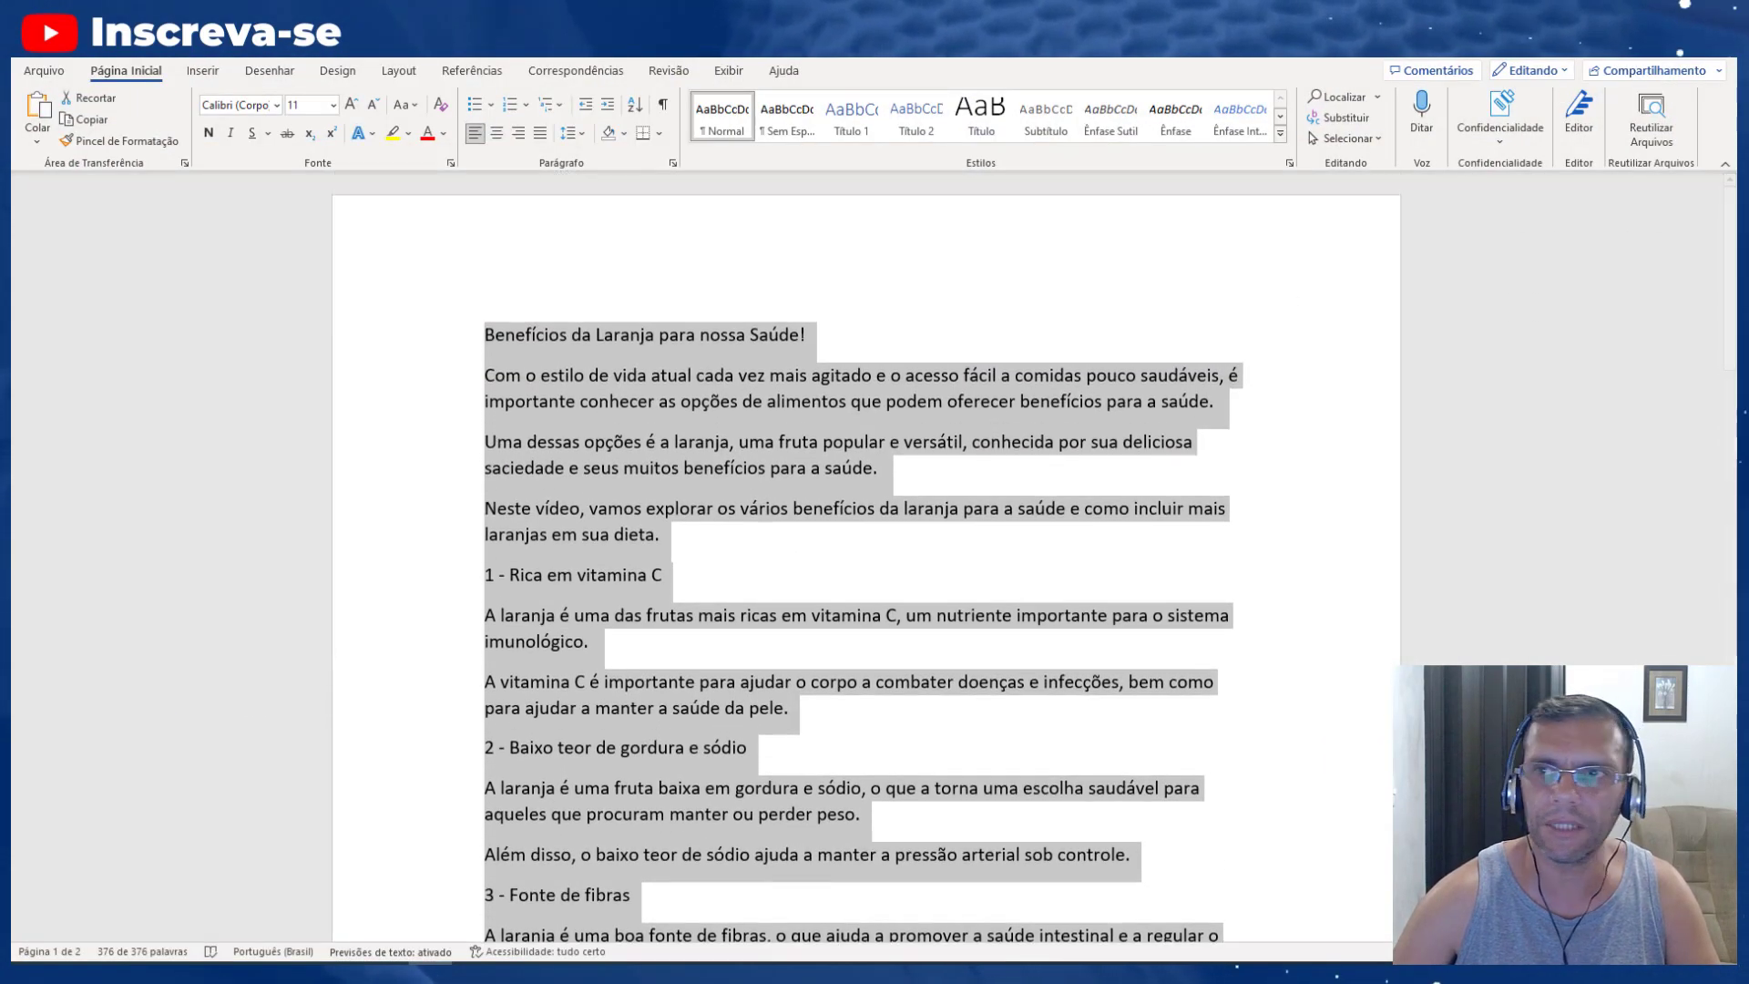
pyautogui.hotkey('alt', 'Tab')
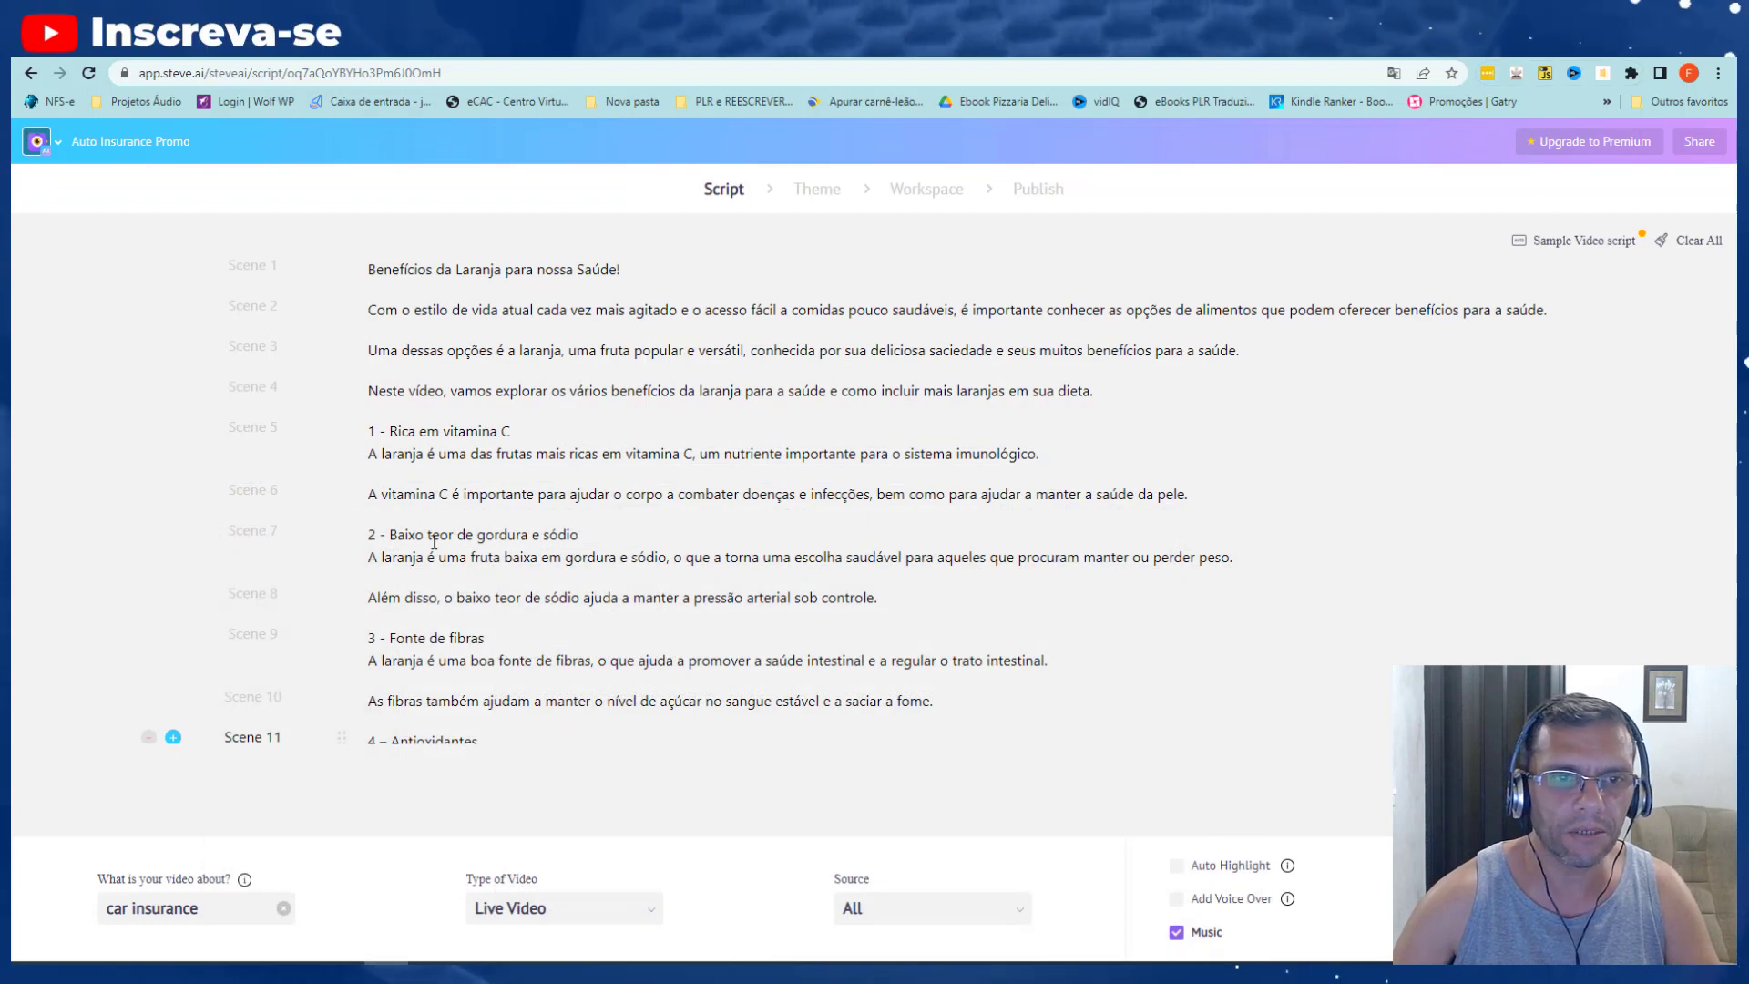
# - Insert a blank line below the headings "2 - Baixo teor de gordura e sódio" and "1 - Rica em vitamina C"
pyautogui.click(592, 539)
pyautogui.press('Return')
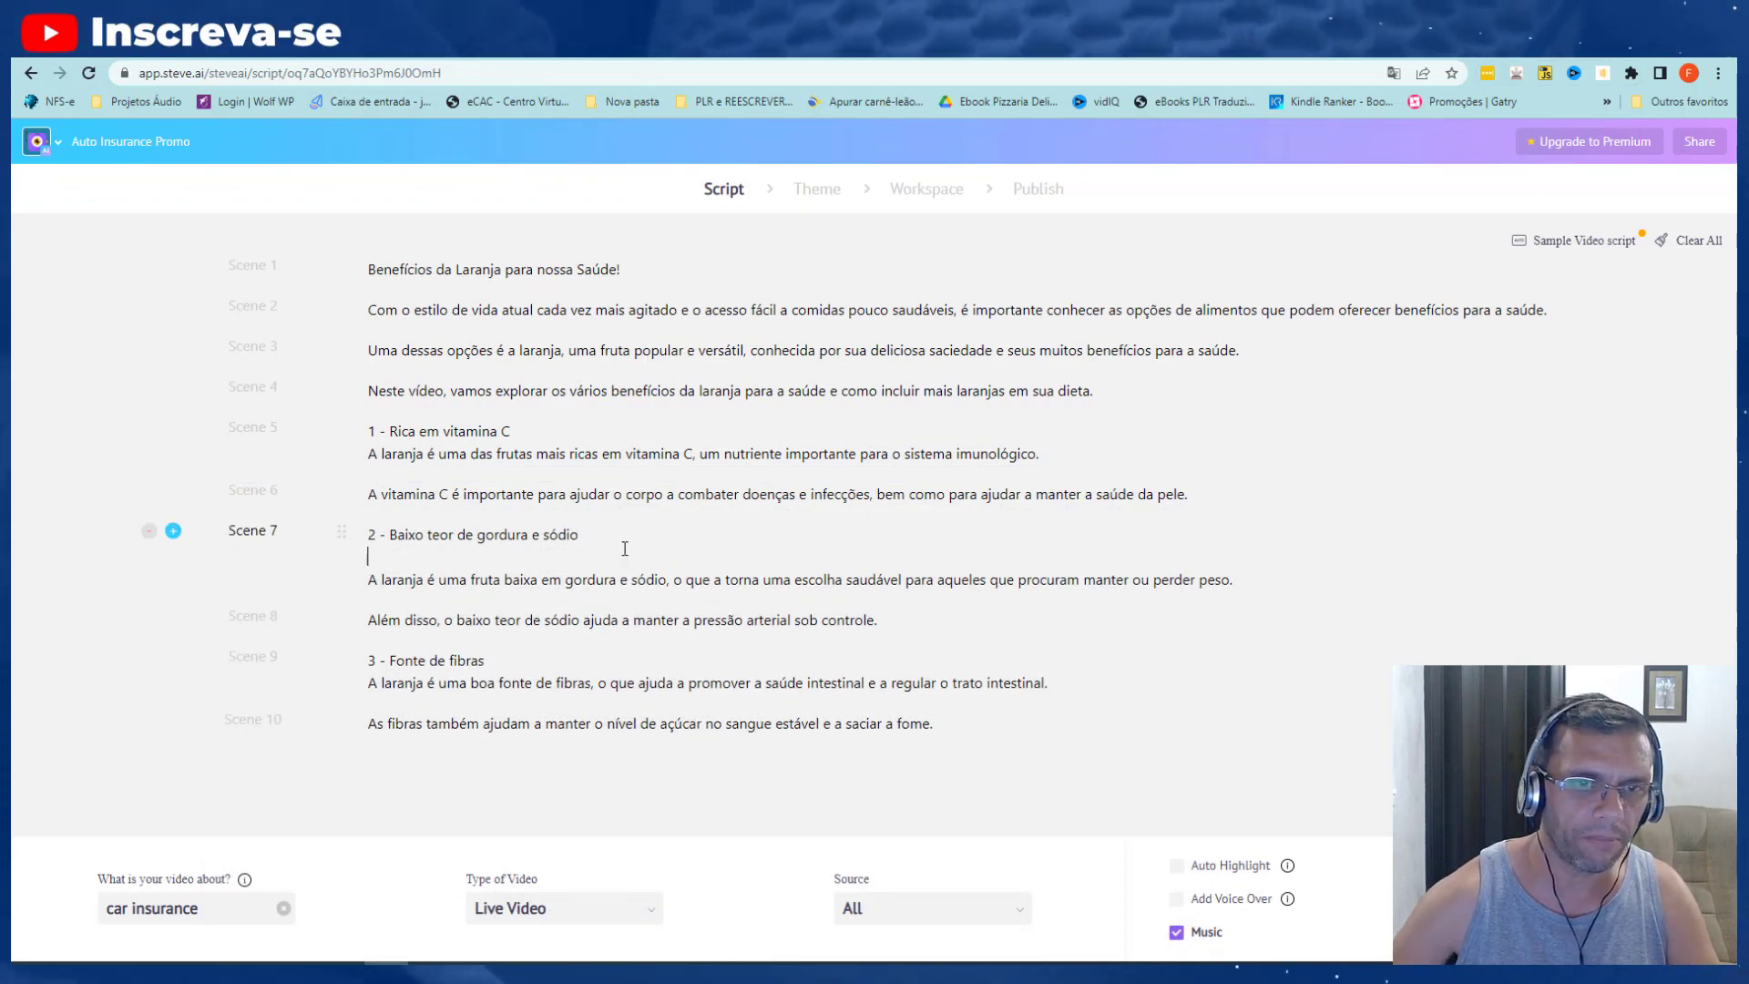
pyautogui.click(545, 429)
pyautogui.press('Return')
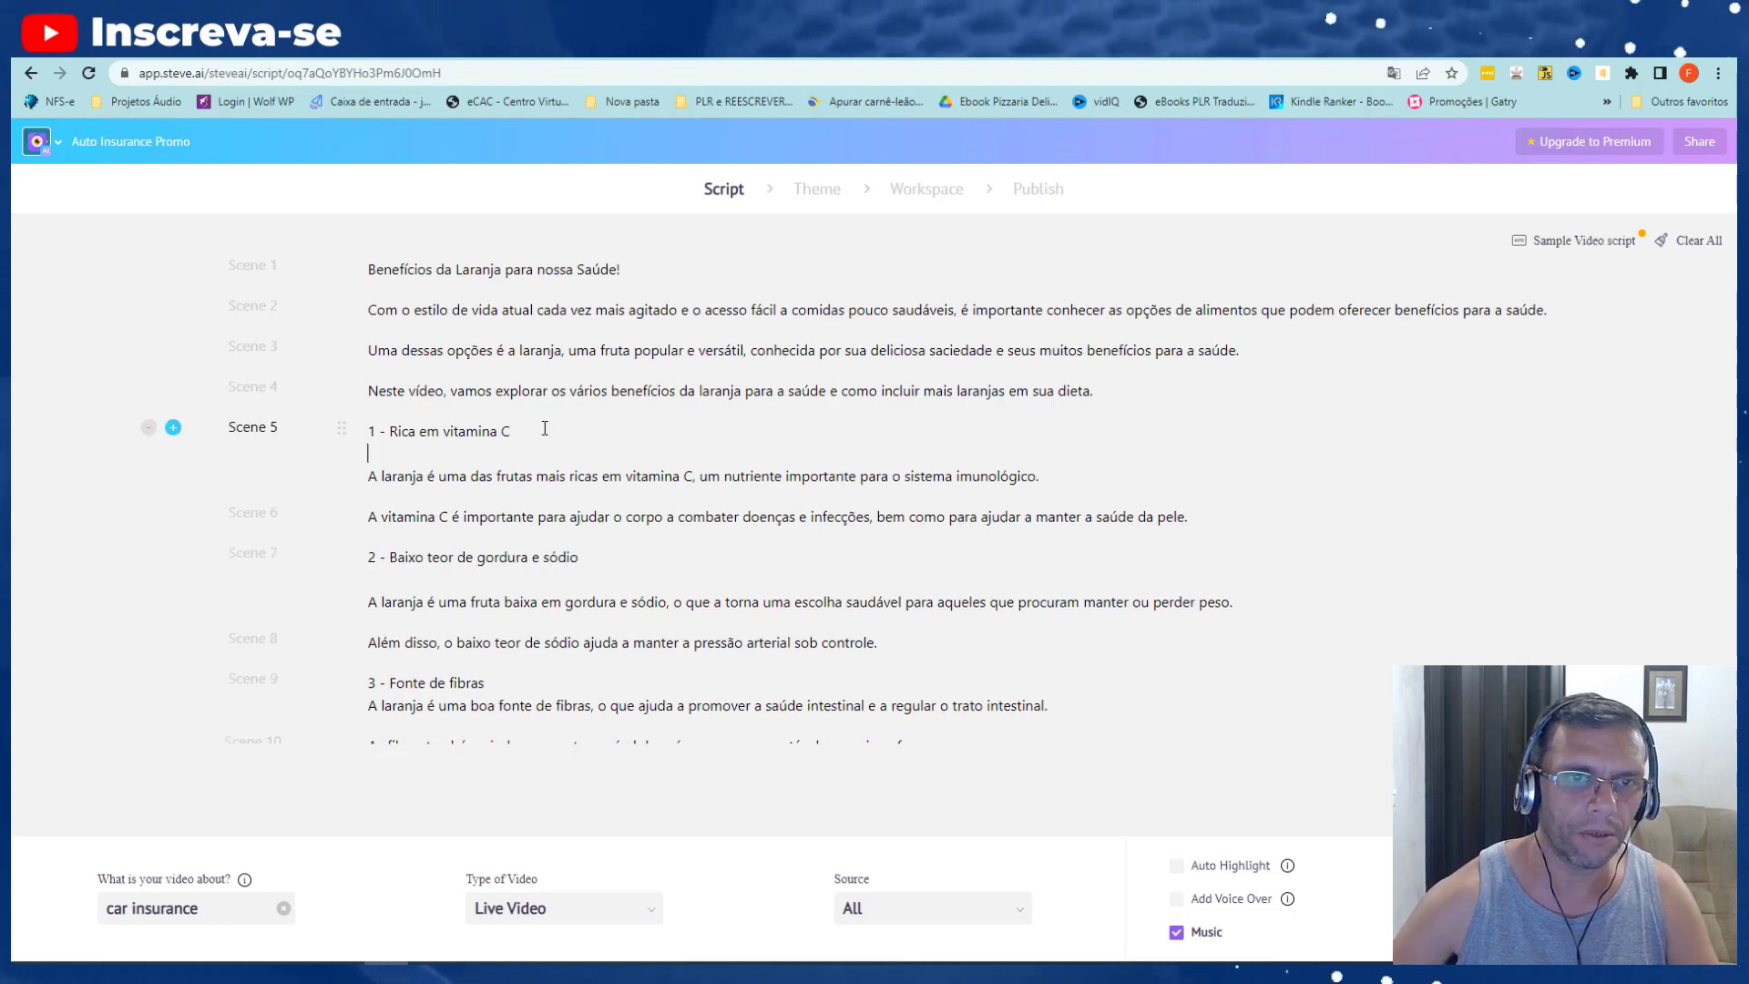
# - Insert a blank line below the heading "3 - Fonte de fibras" in Scene 9
pyautogui.scroll(-3, 552, 462)
pyautogui.click(509, 415)
pyautogui.press('Return')
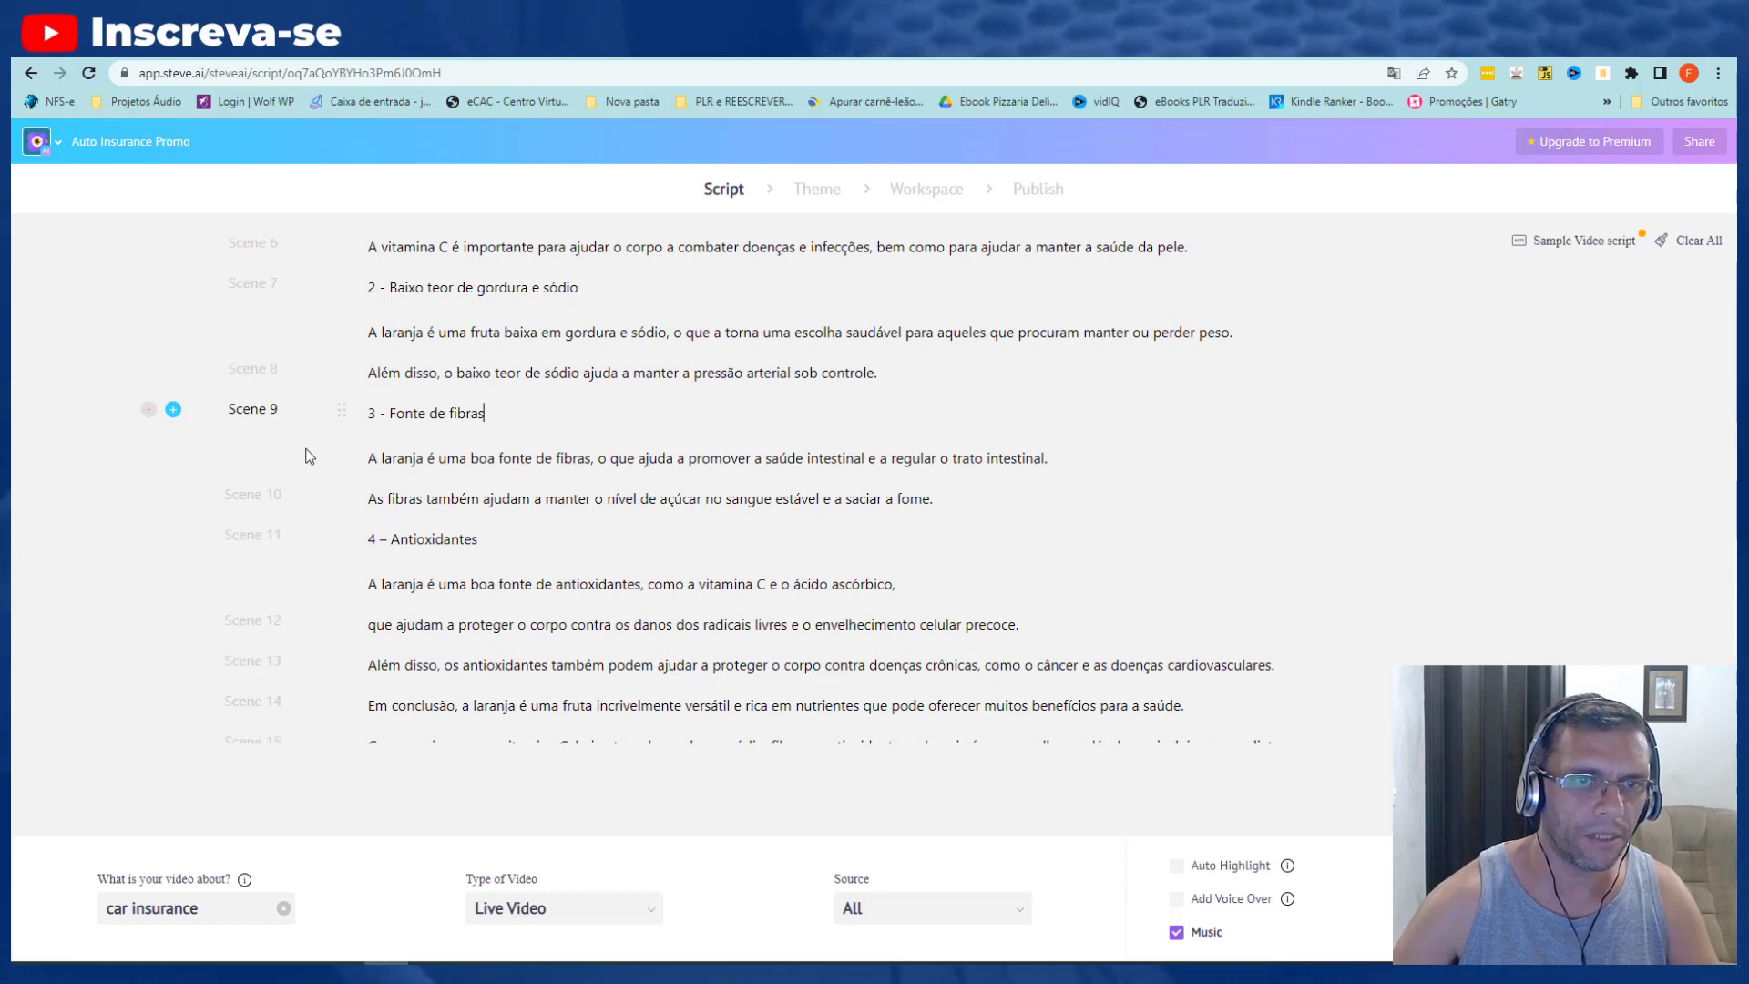
# - Remove the blank lines below the headings "2 - Baixo teor de gordura e sódio", "3 - Fonte de fibras" and "4 – Antioxidantes"
pyautogui.scroll(2, 448, 407)
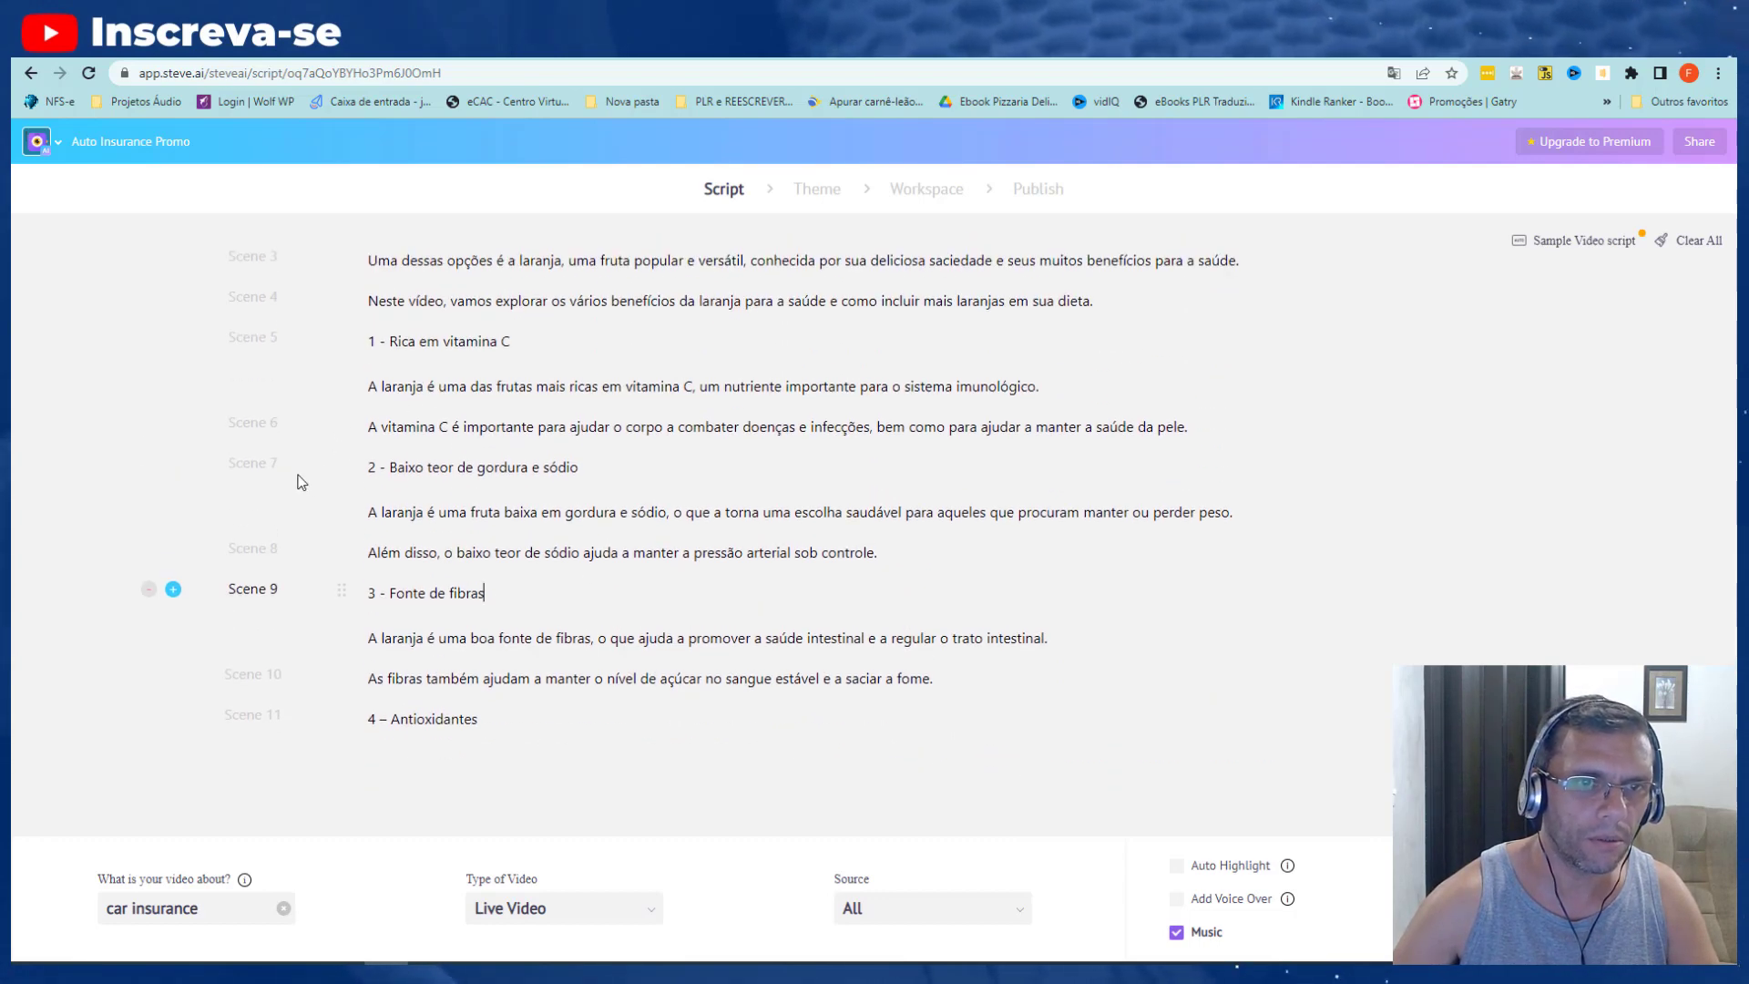
pyautogui.click(597, 468)
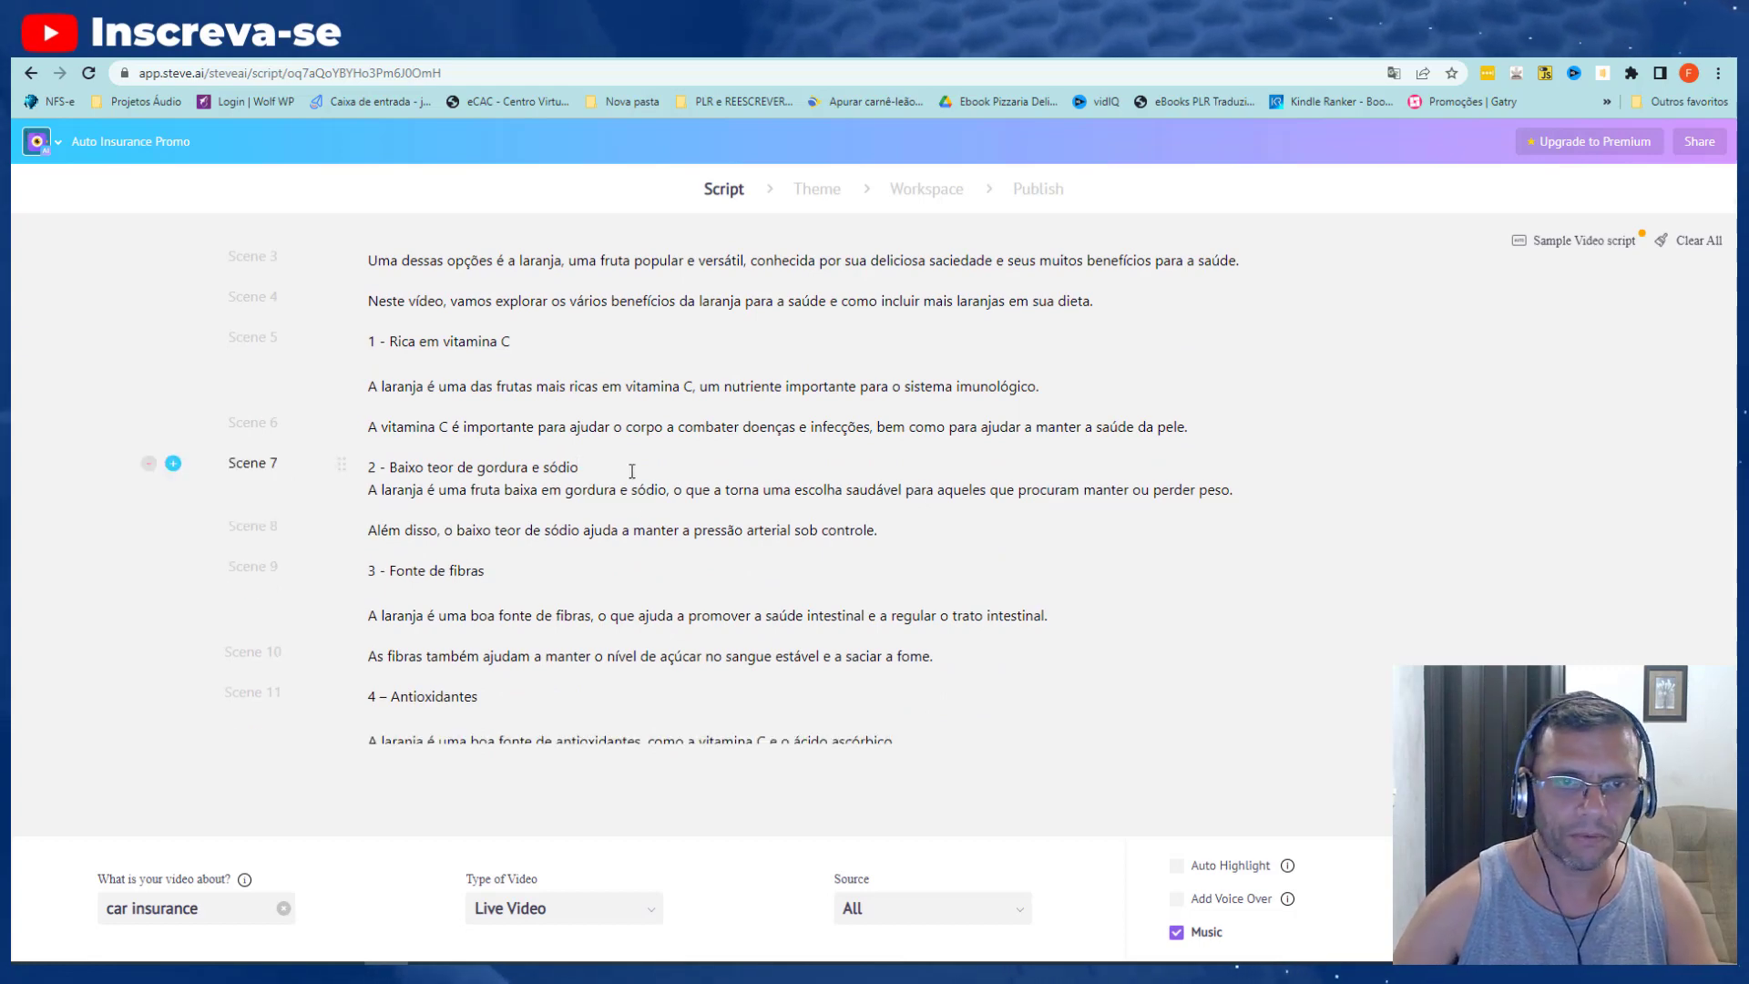
pyautogui.click(519, 572)
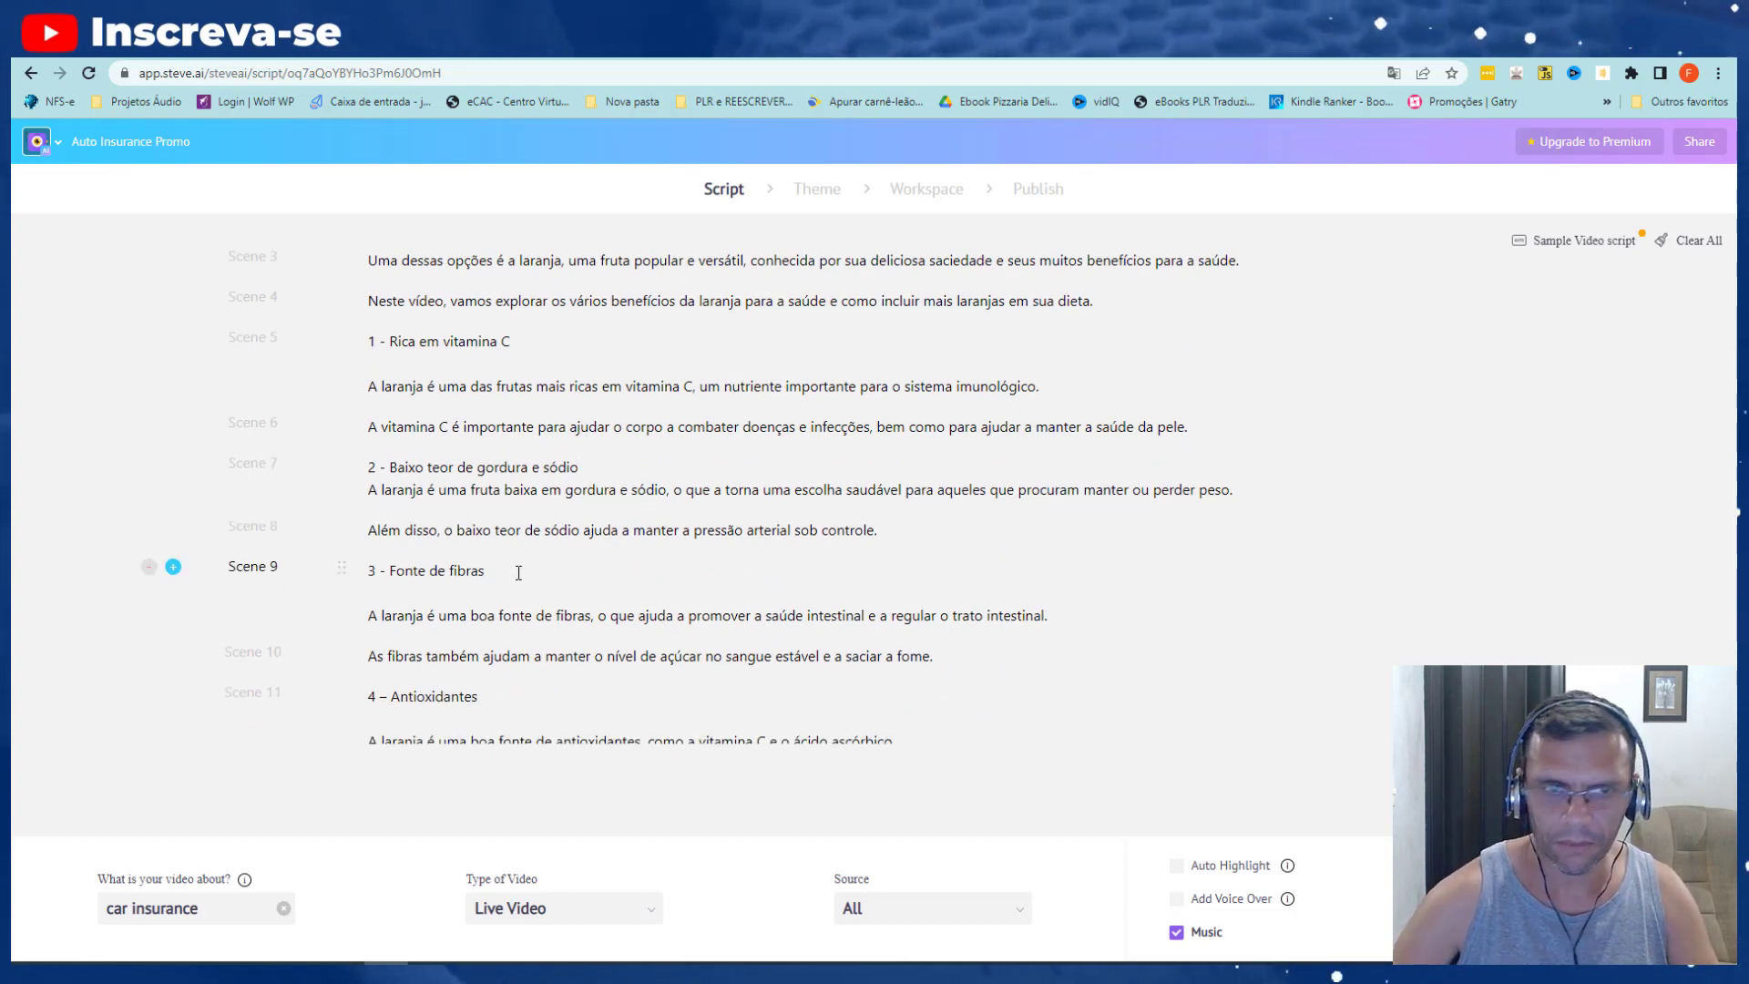
pyautogui.press('Delete')
pyautogui.click(504, 679)
pyautogui.press('Delete')
pyautogui.scroll(-2, 506, 675)
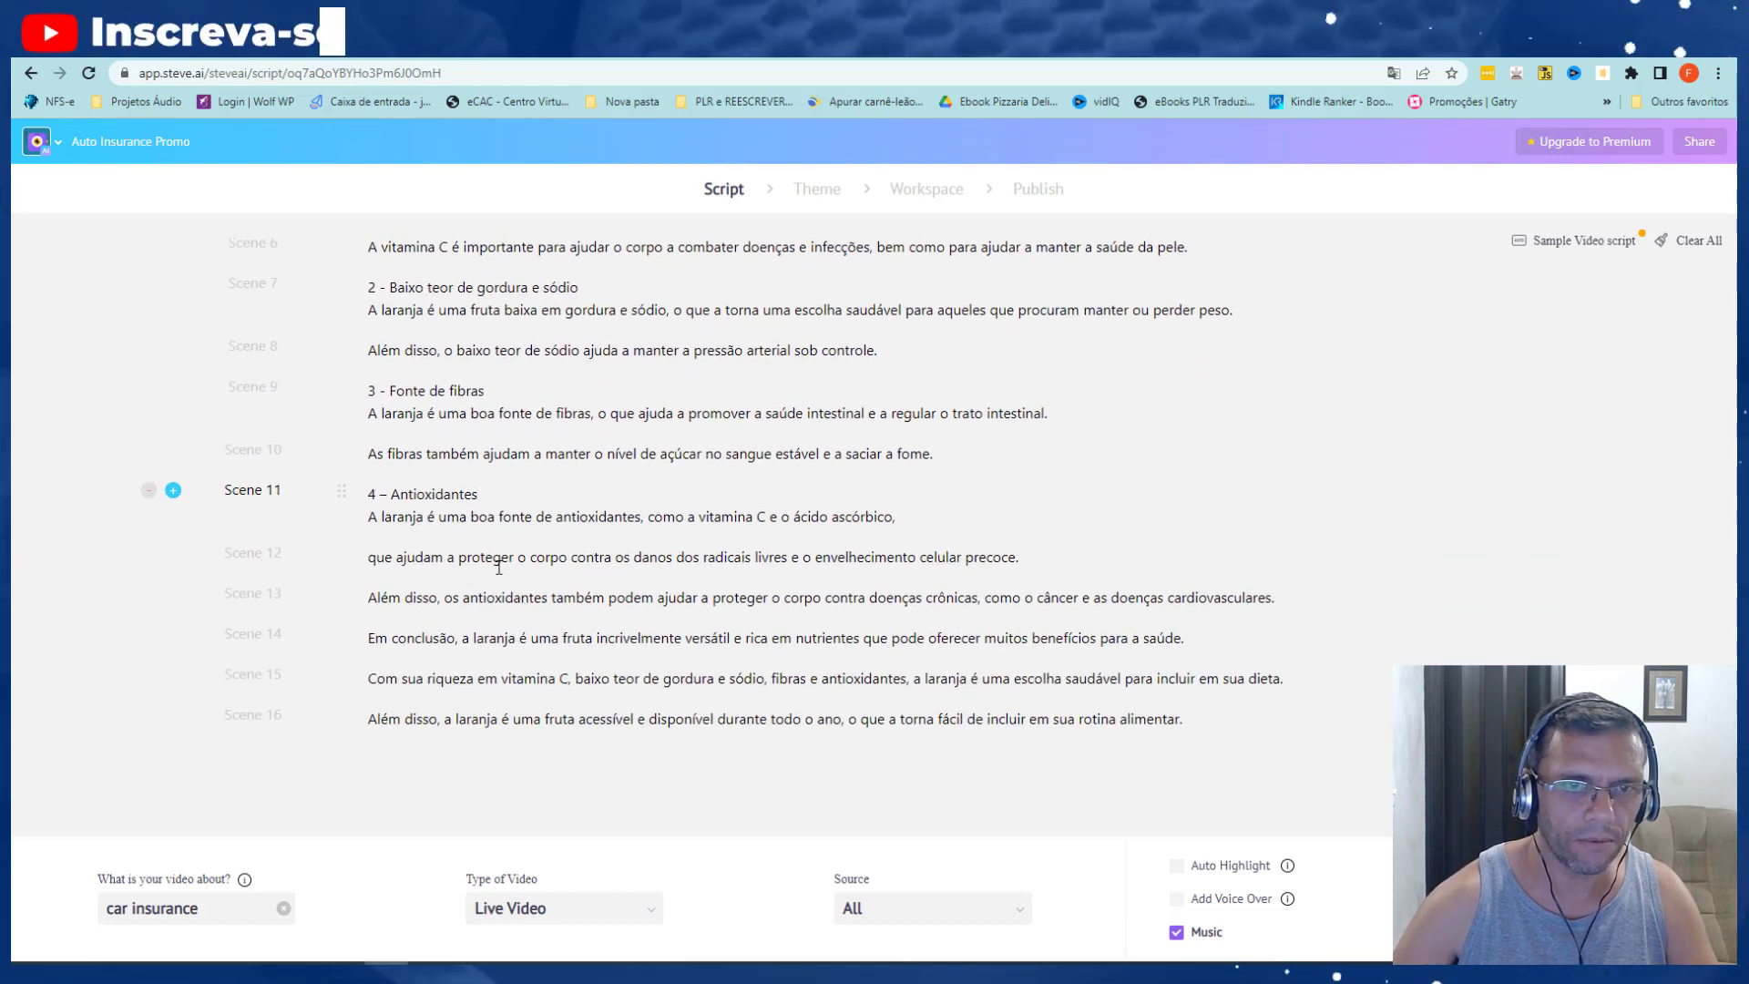
# - Remove the blank line below the heading "1 - Rica em vitamina C" in Scene 5
pyautogui.click(920, 517)
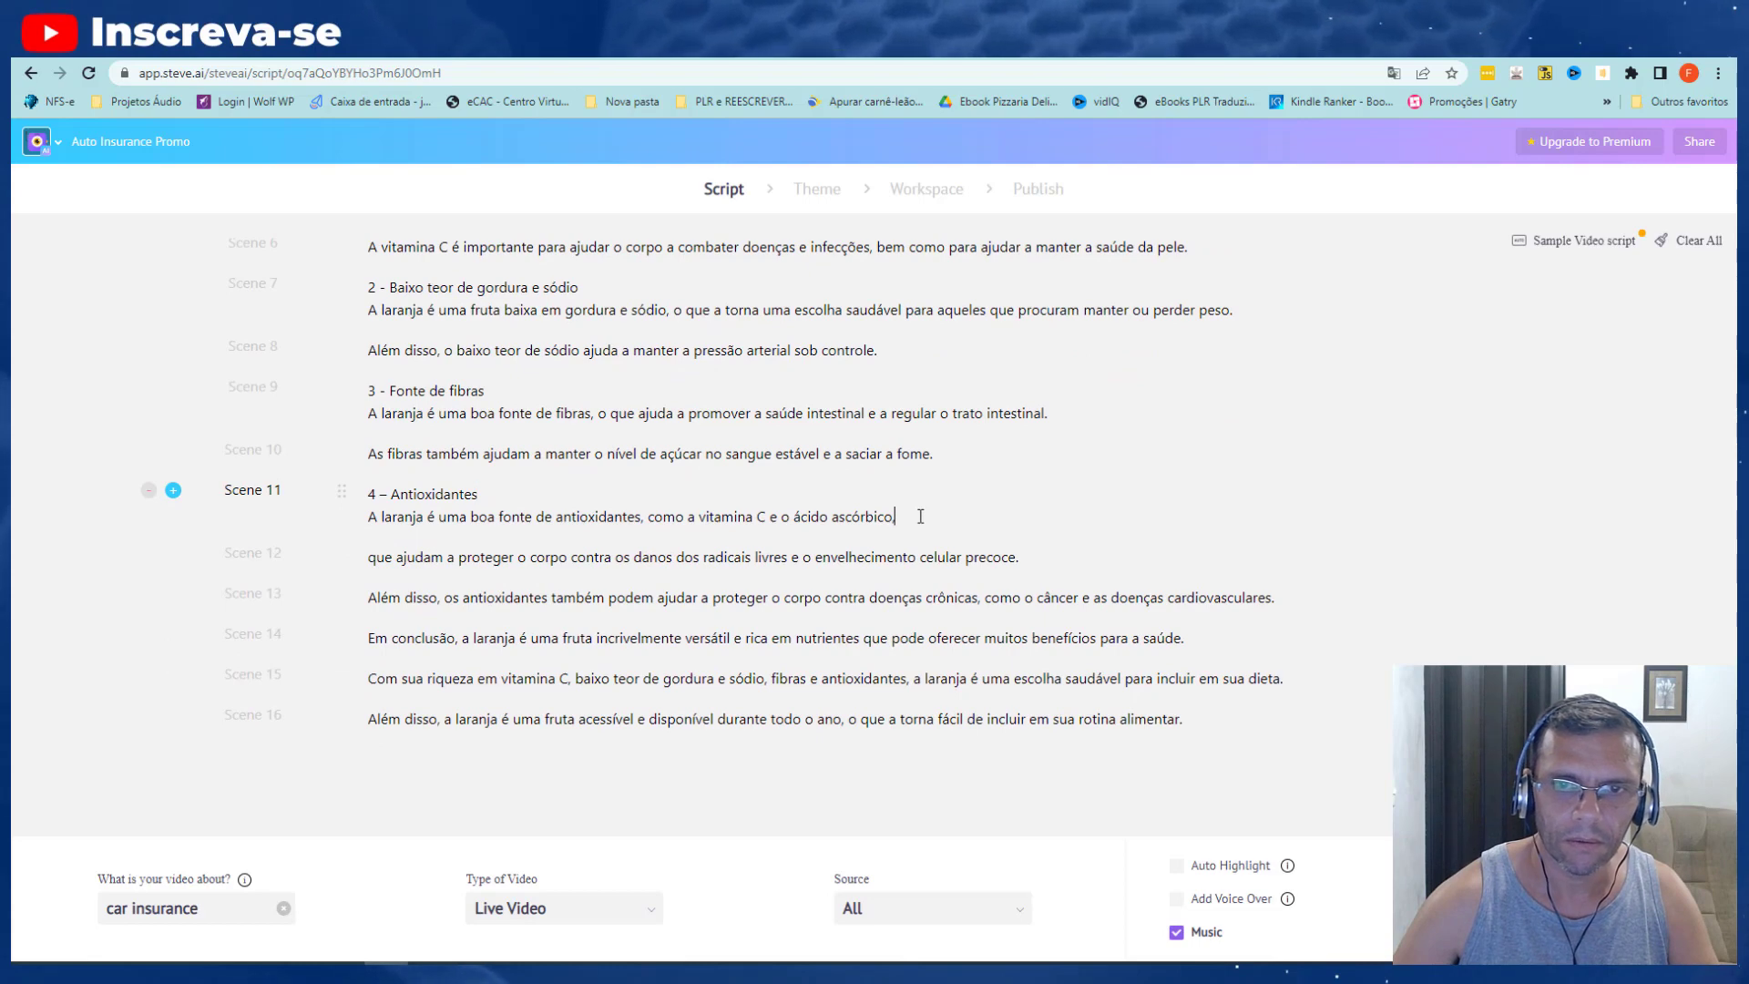
pyautogui.press('BackSpace')
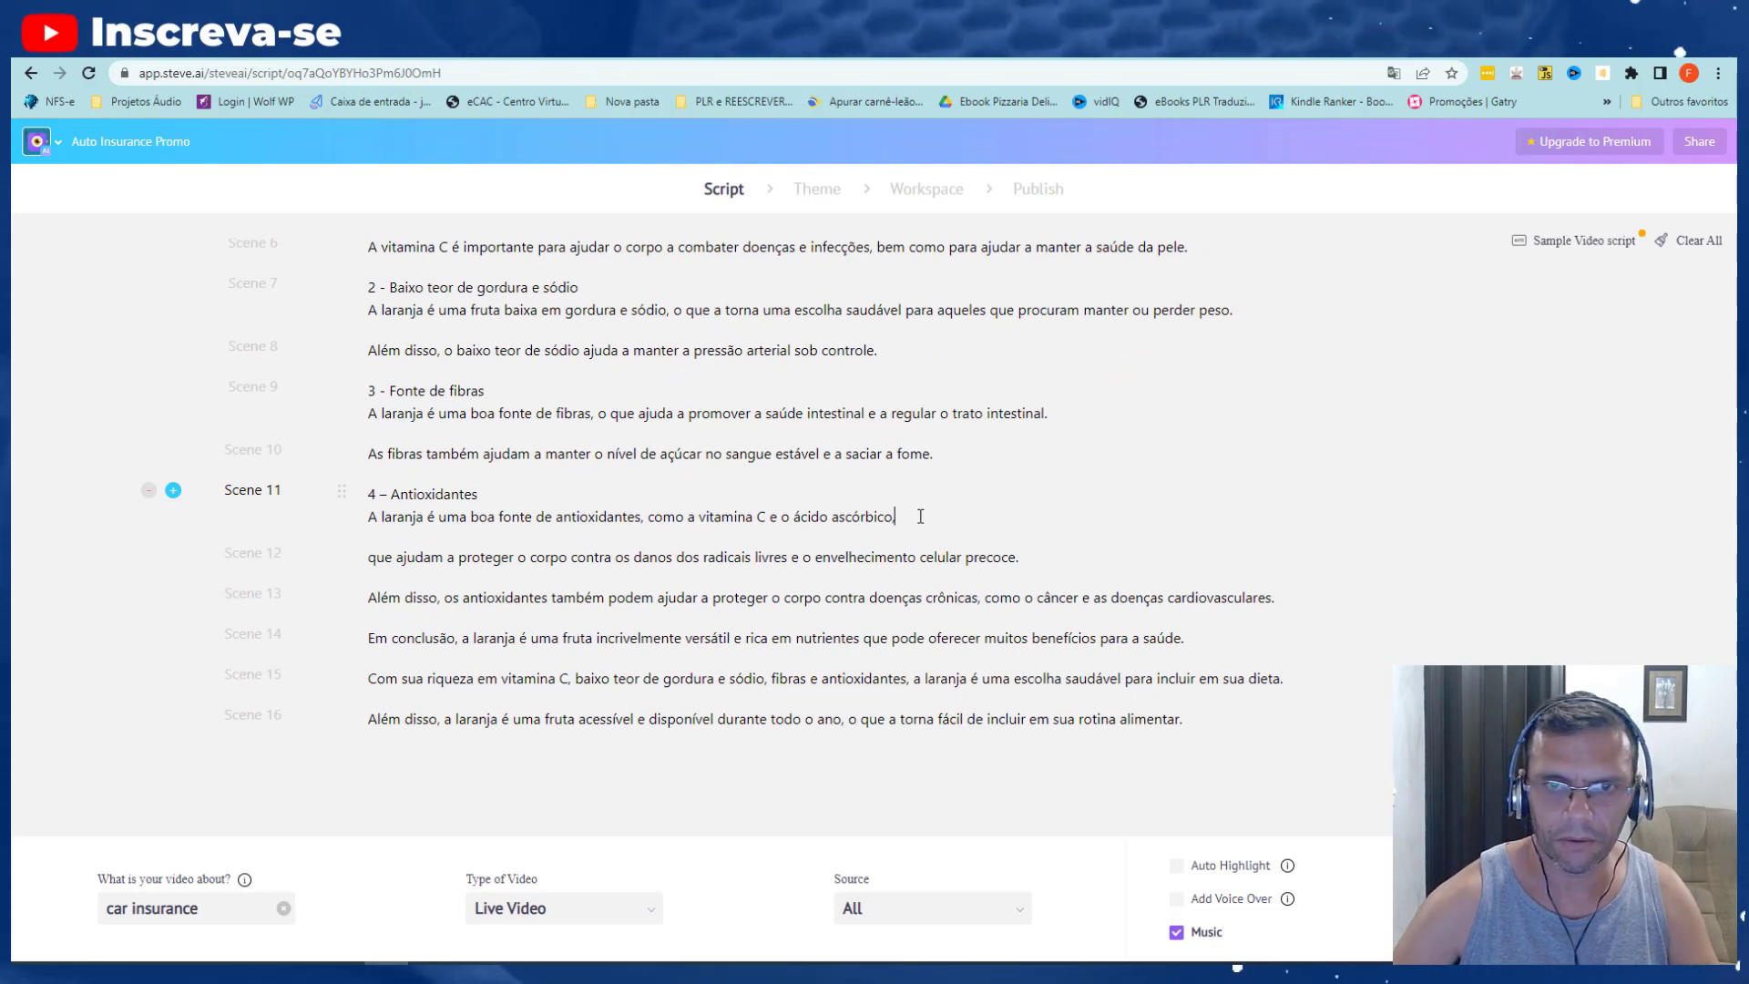
pyautogui.scroll(3, 613, 504)
pyautogui.click(551, 427)
pyautogui.press('Delete')
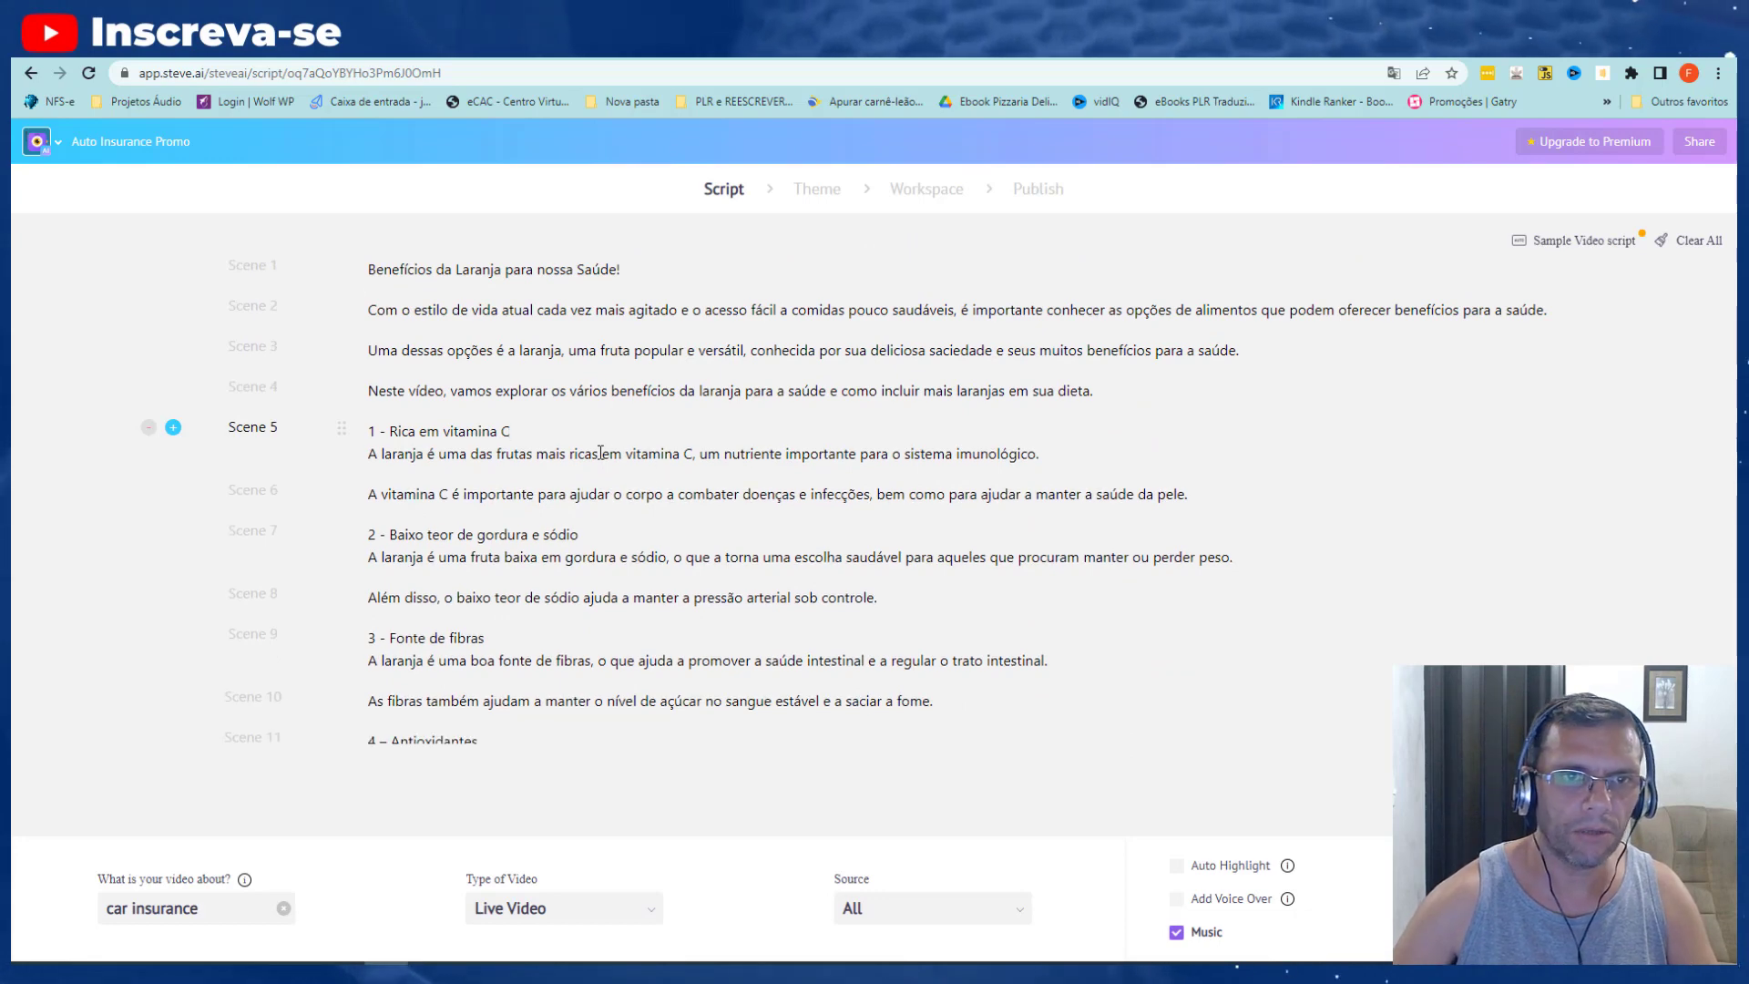
pyautogui.scroll(-5, 556, 499)
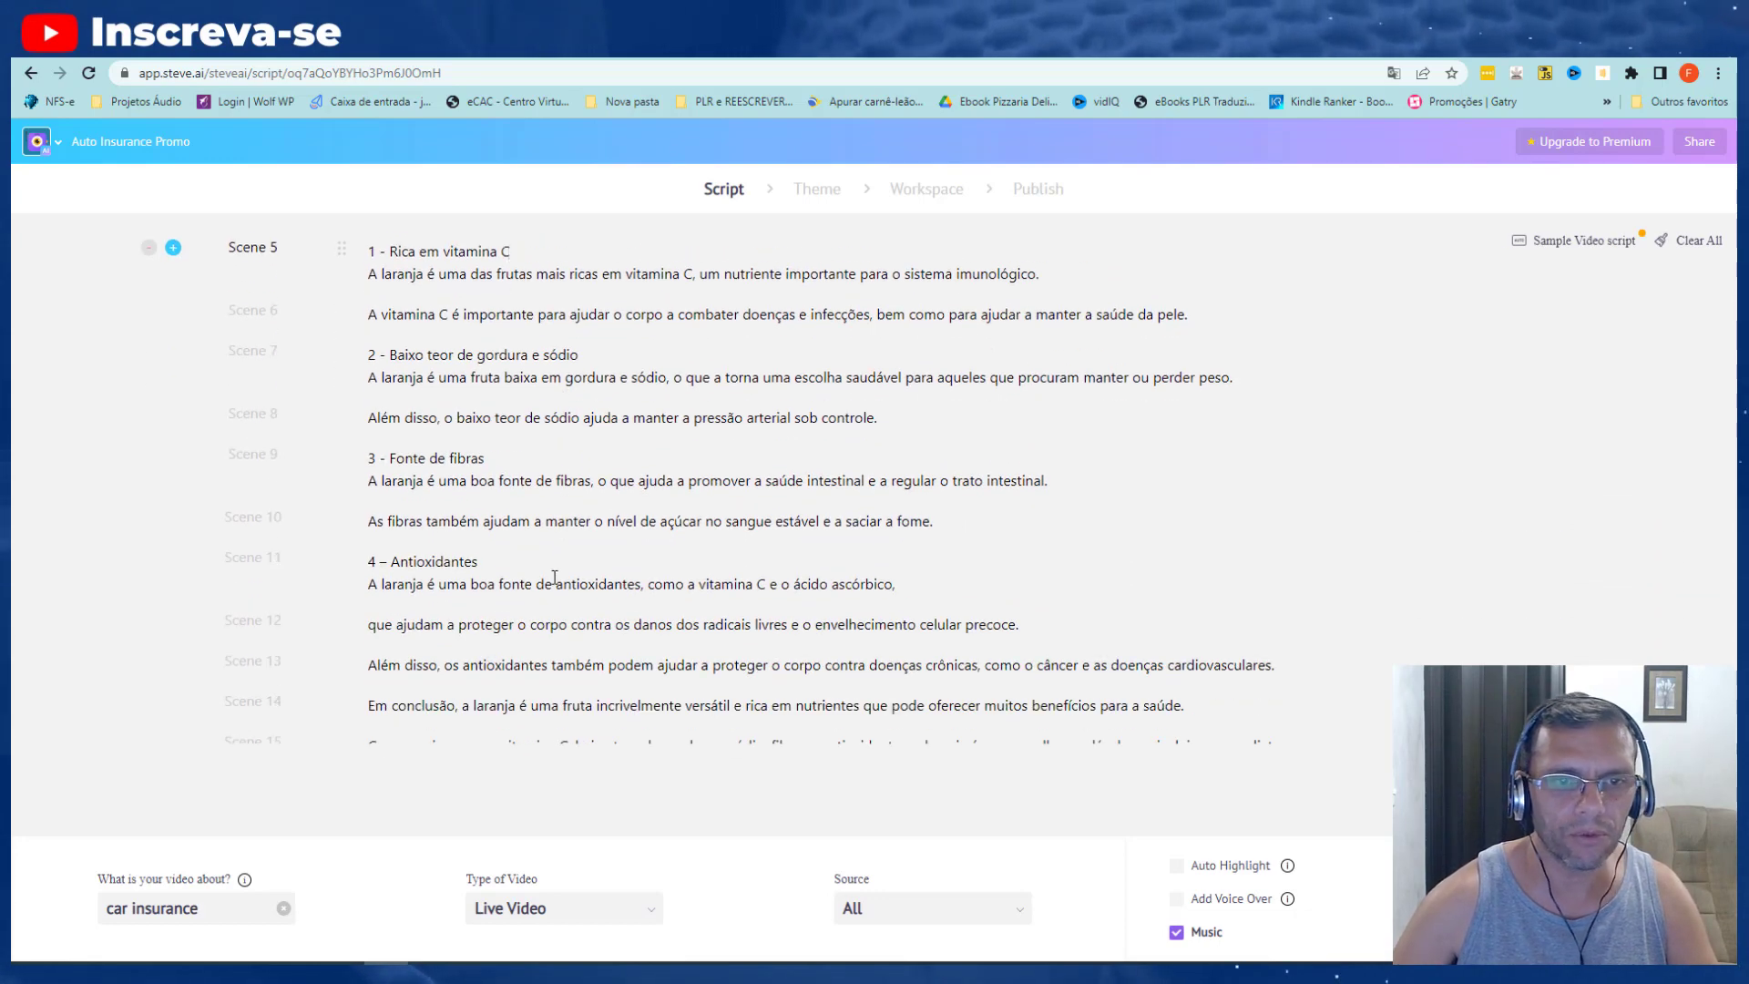
pyautogui.scroll(5, 569, 583)
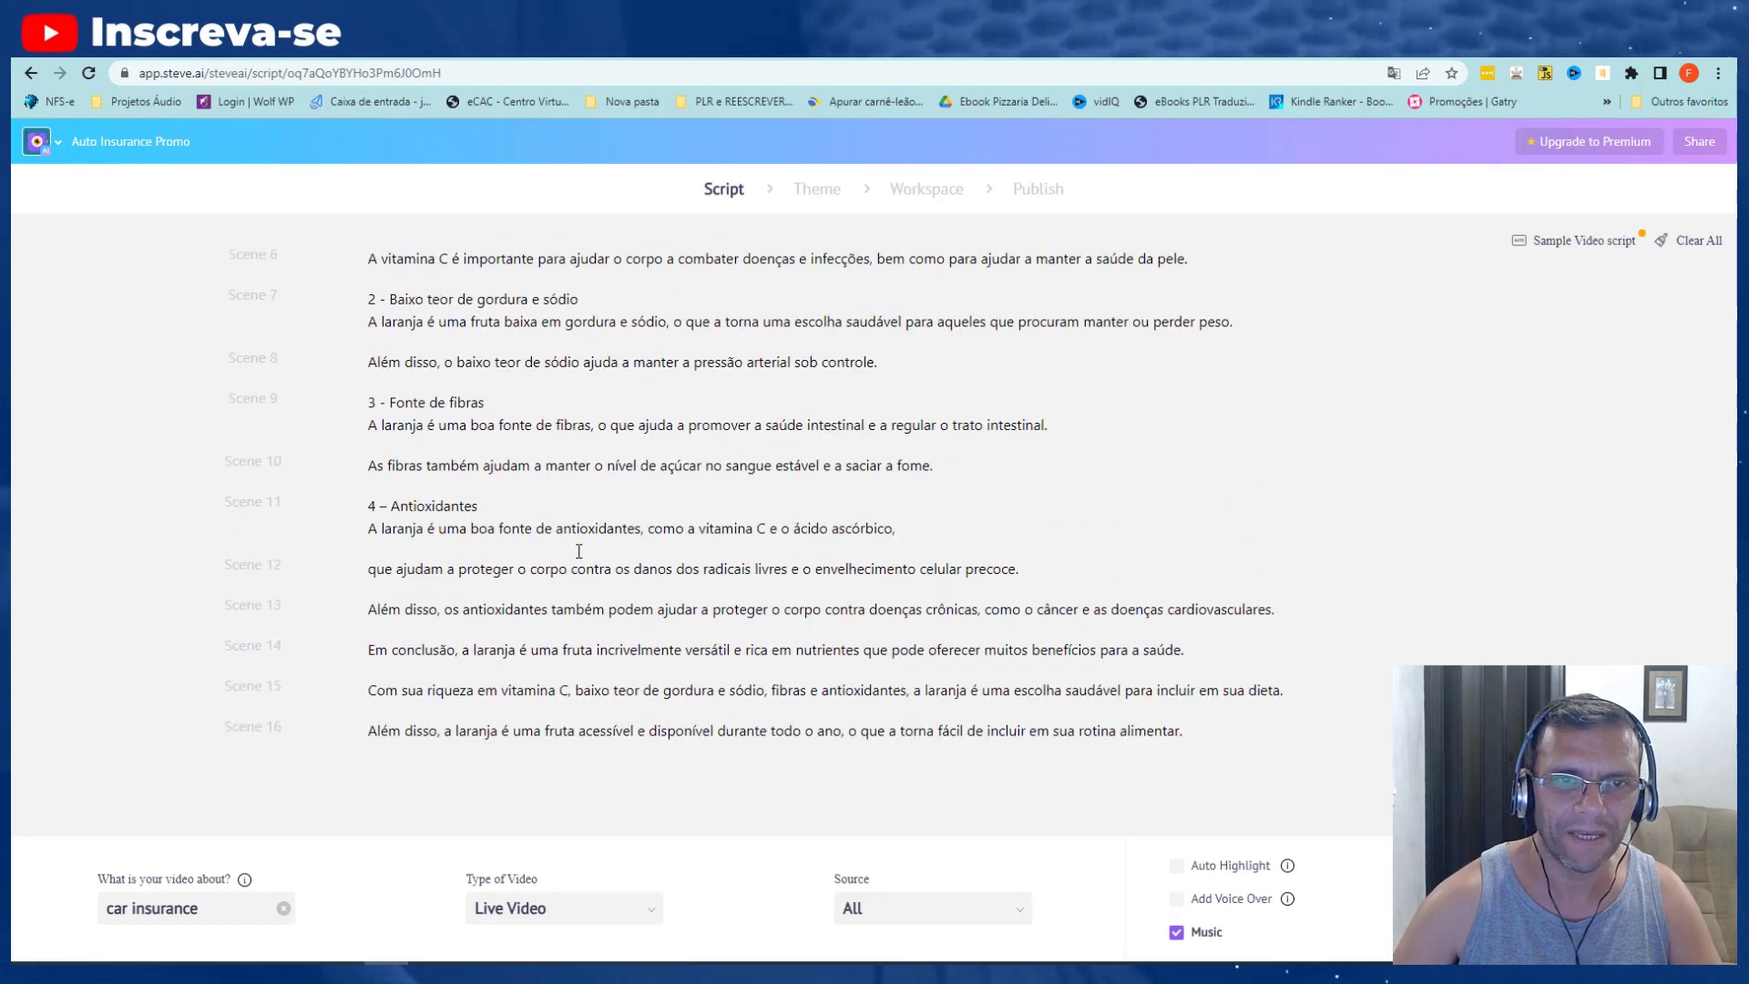
pyautogui.scroll(1, 579, 532)
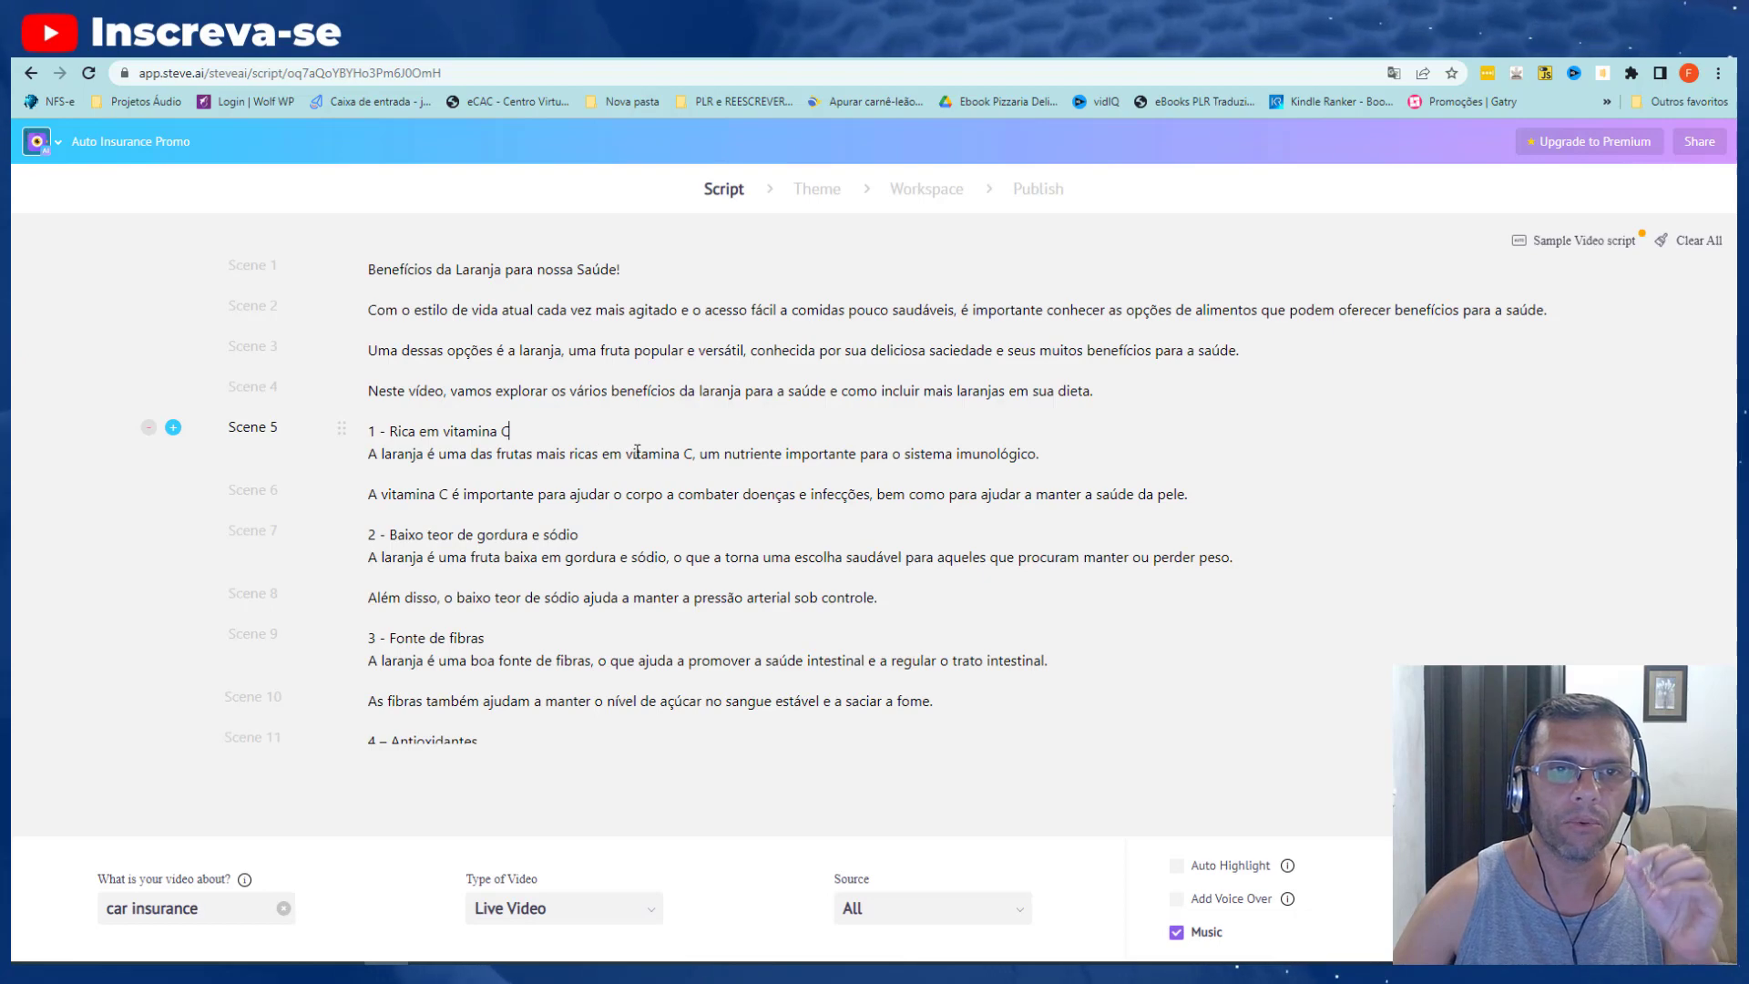
pyautogui.scroll(-2, 715, 445)
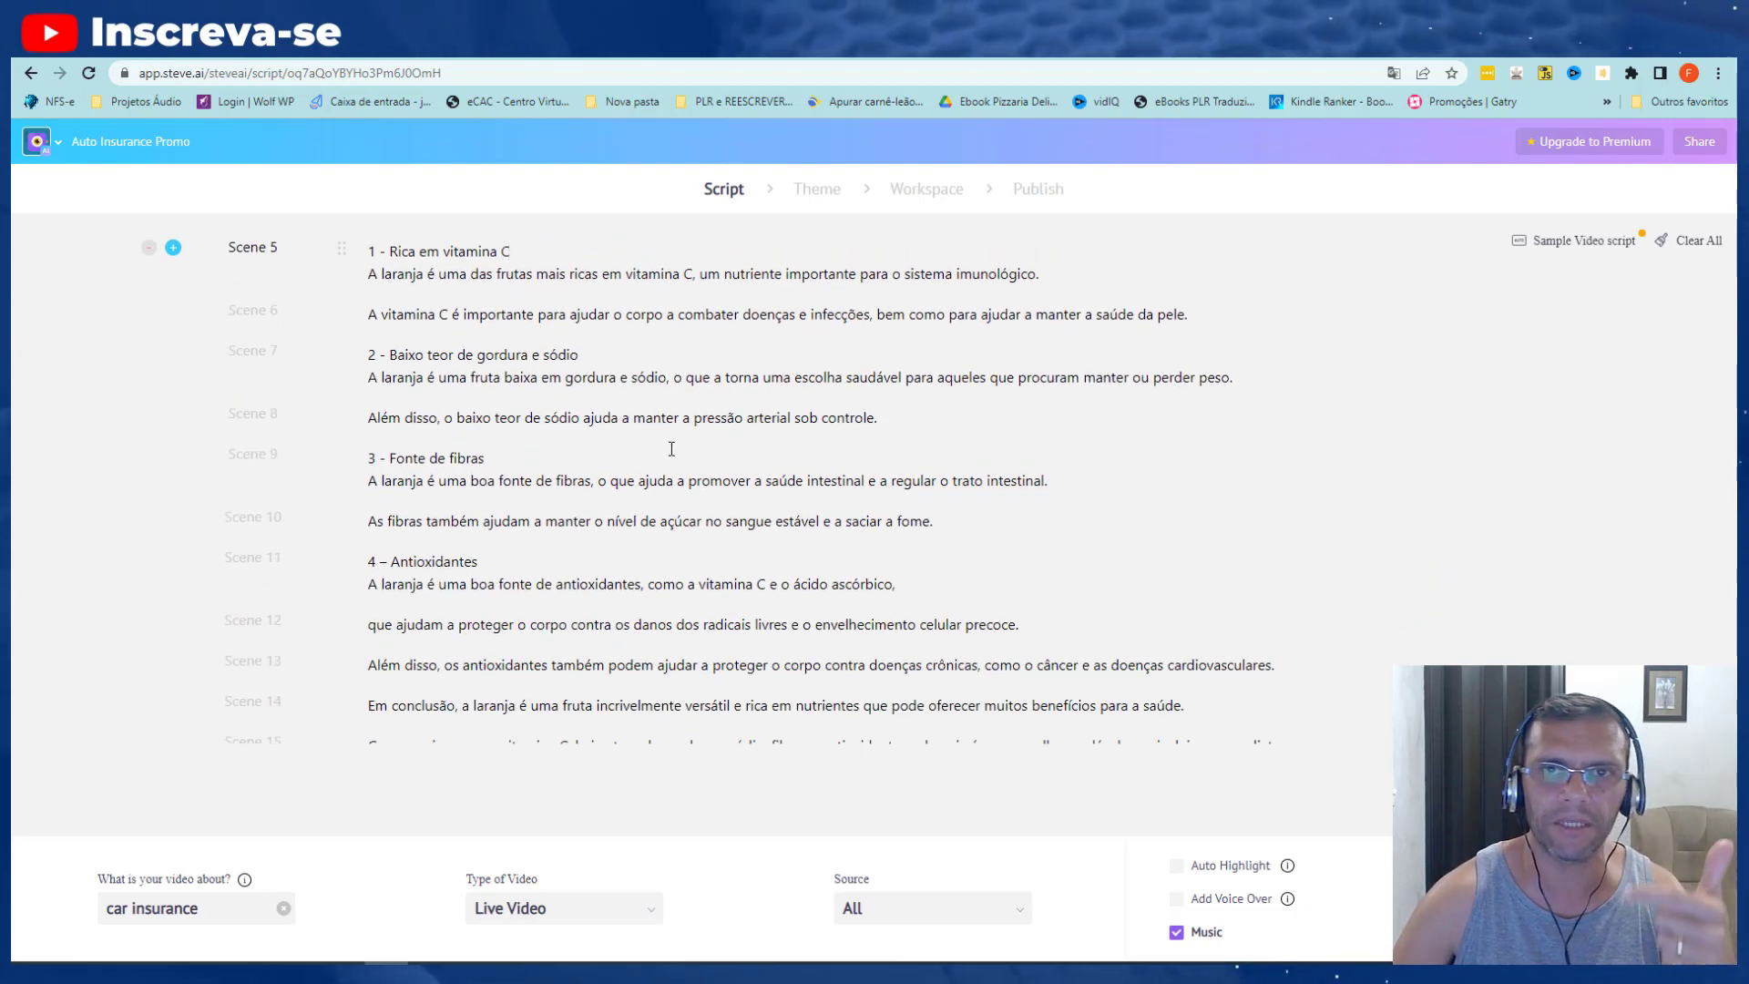
pyautogui.scroll(2, 661, 471)
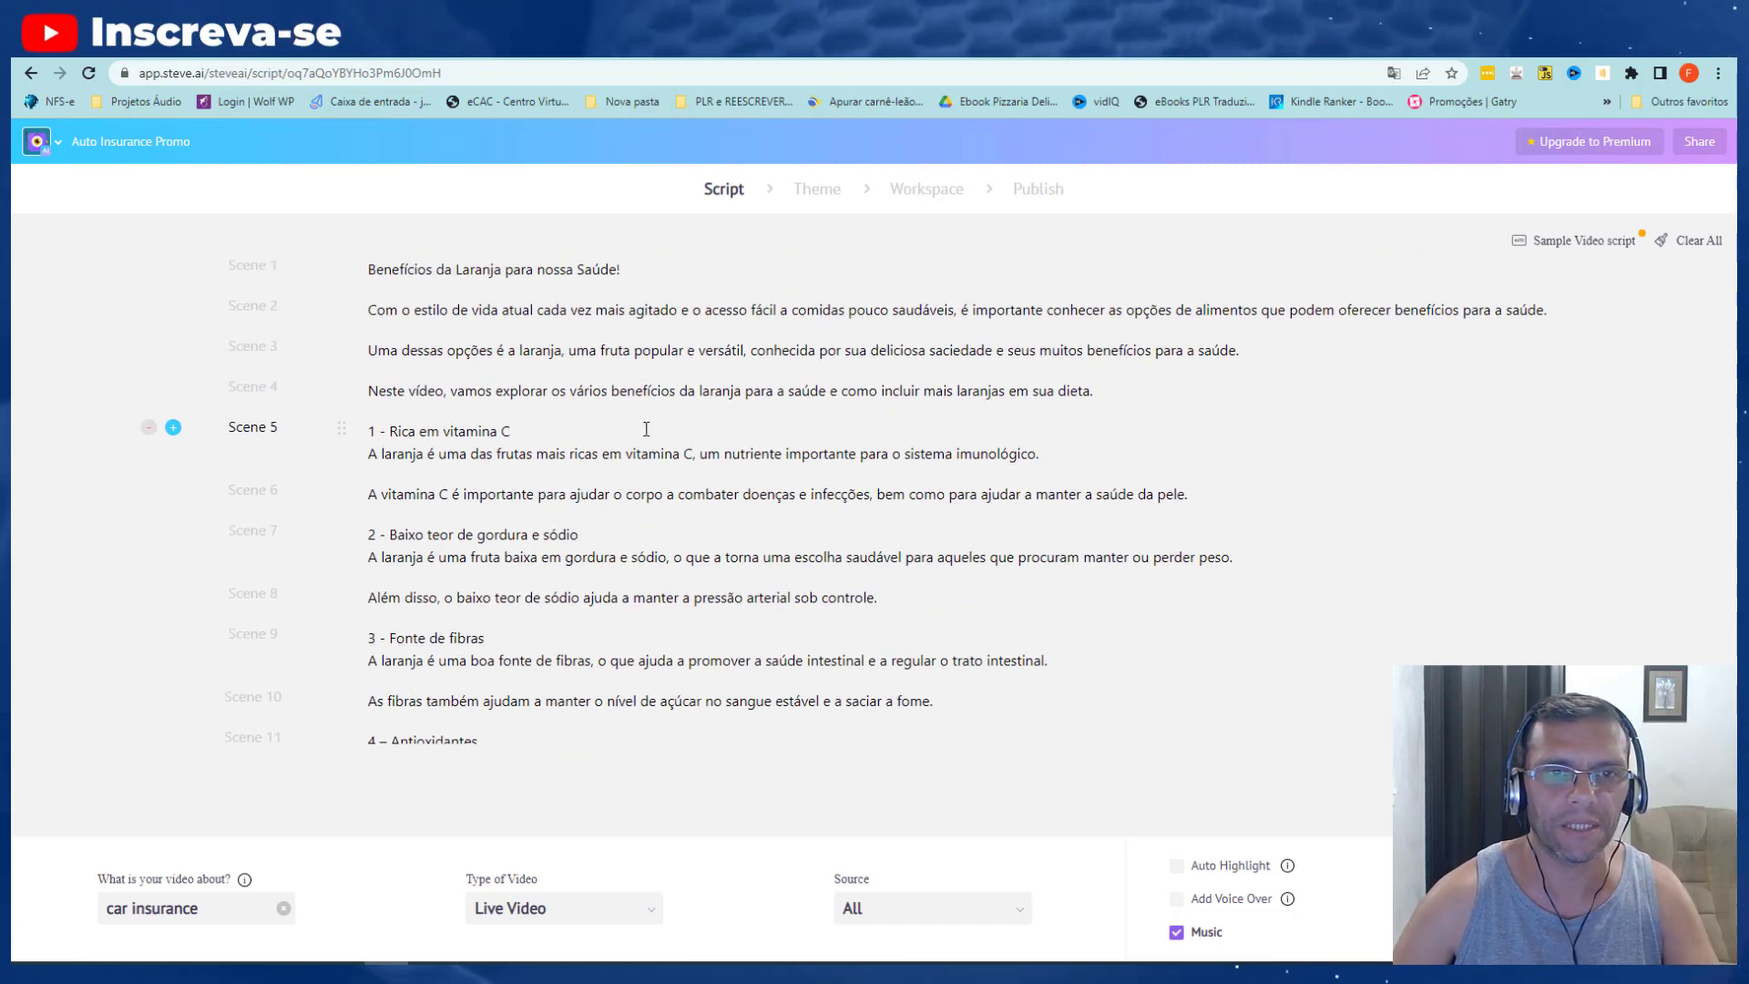
# - Enable the voice-over for the video and set its language to Portuguese
pyautogui.scroll(-4, 635, 421)
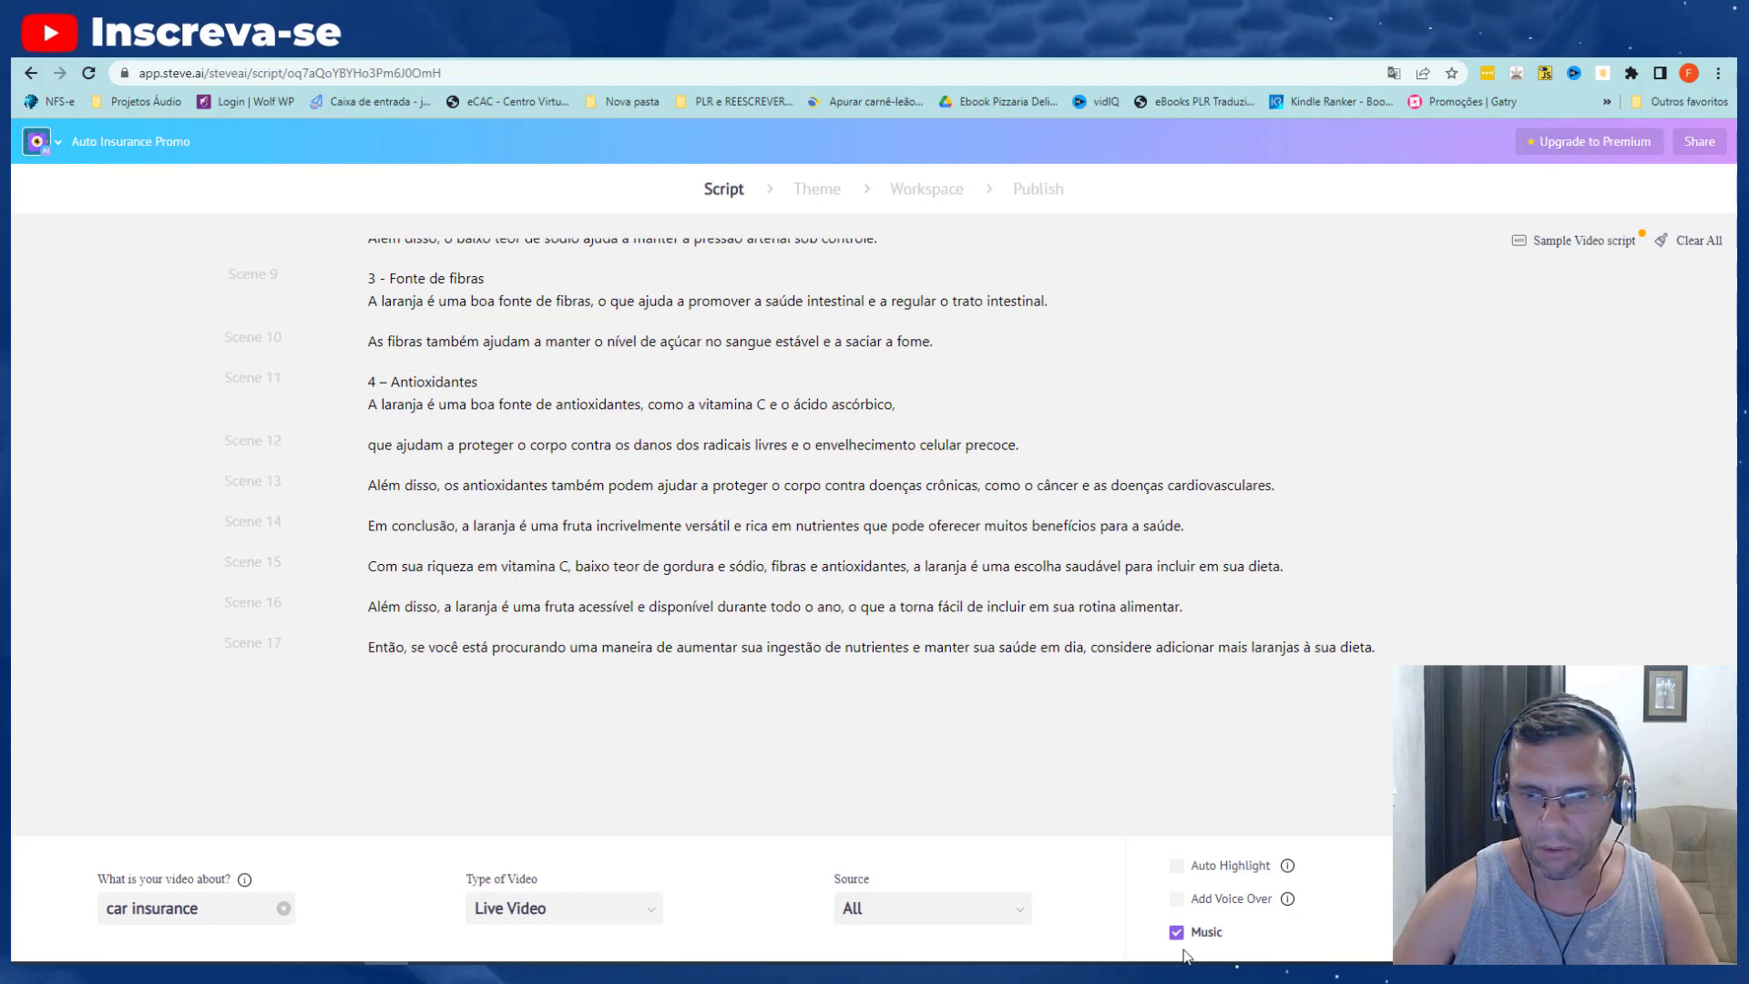
pyautogui.click(1176, 901)
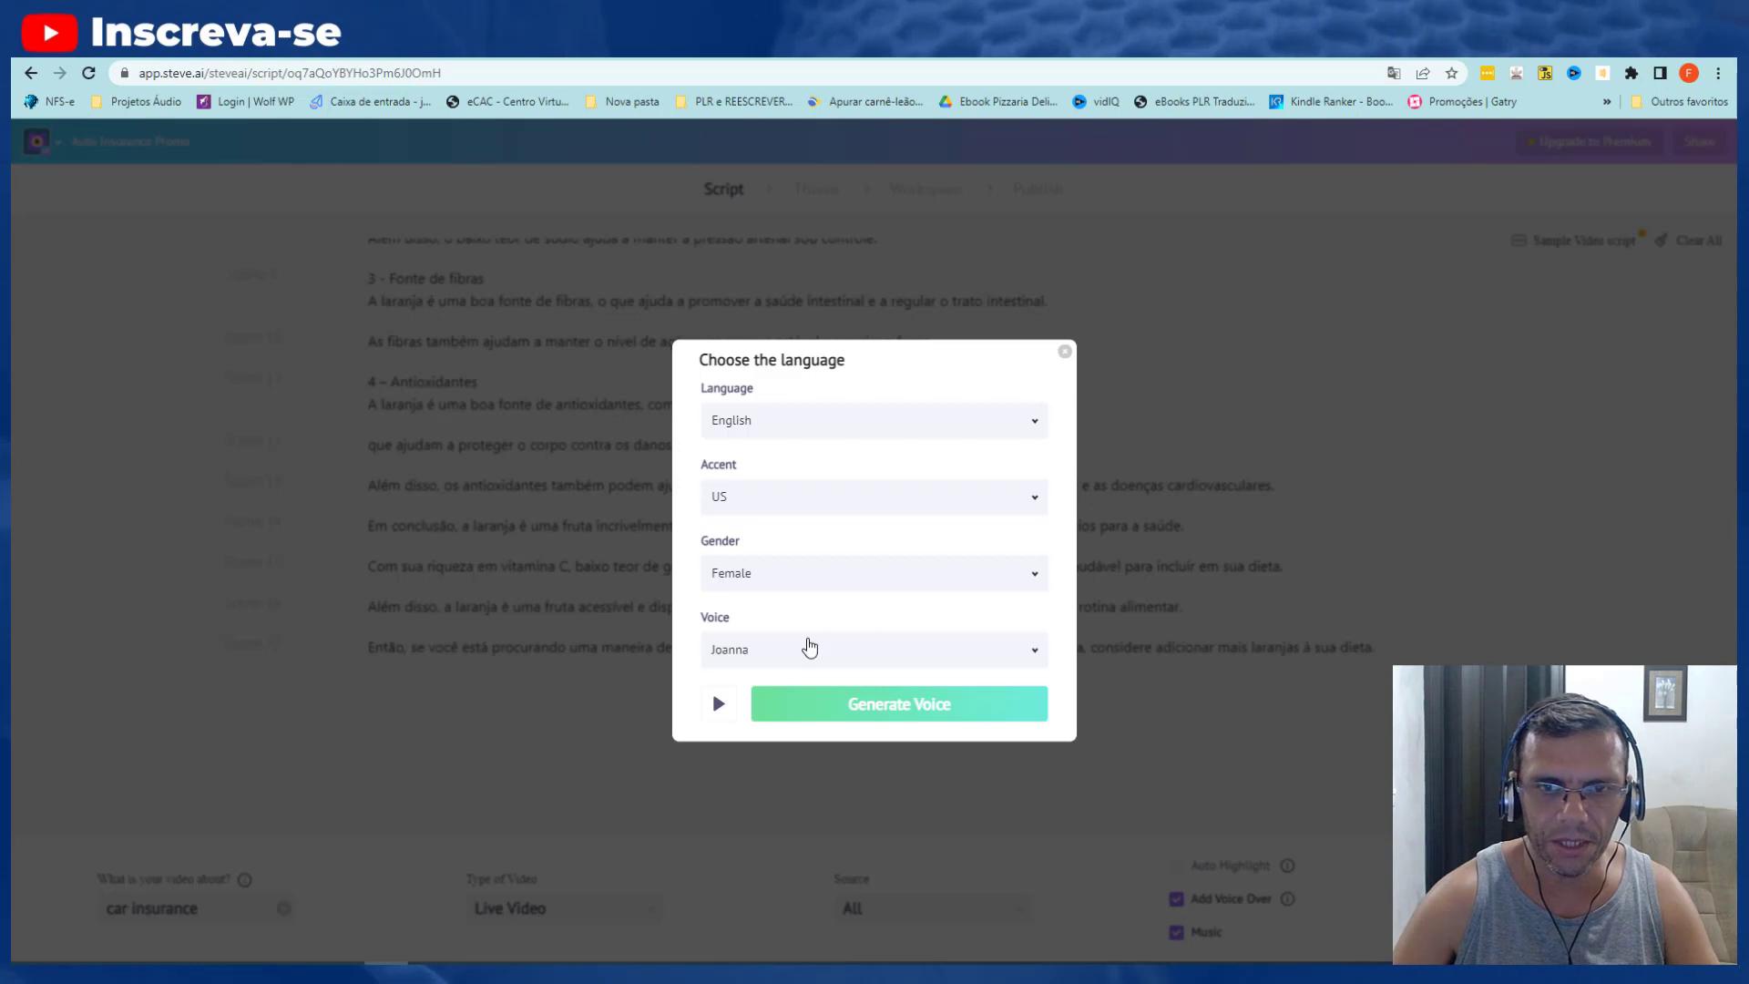
pyautogui.click(810, 426)
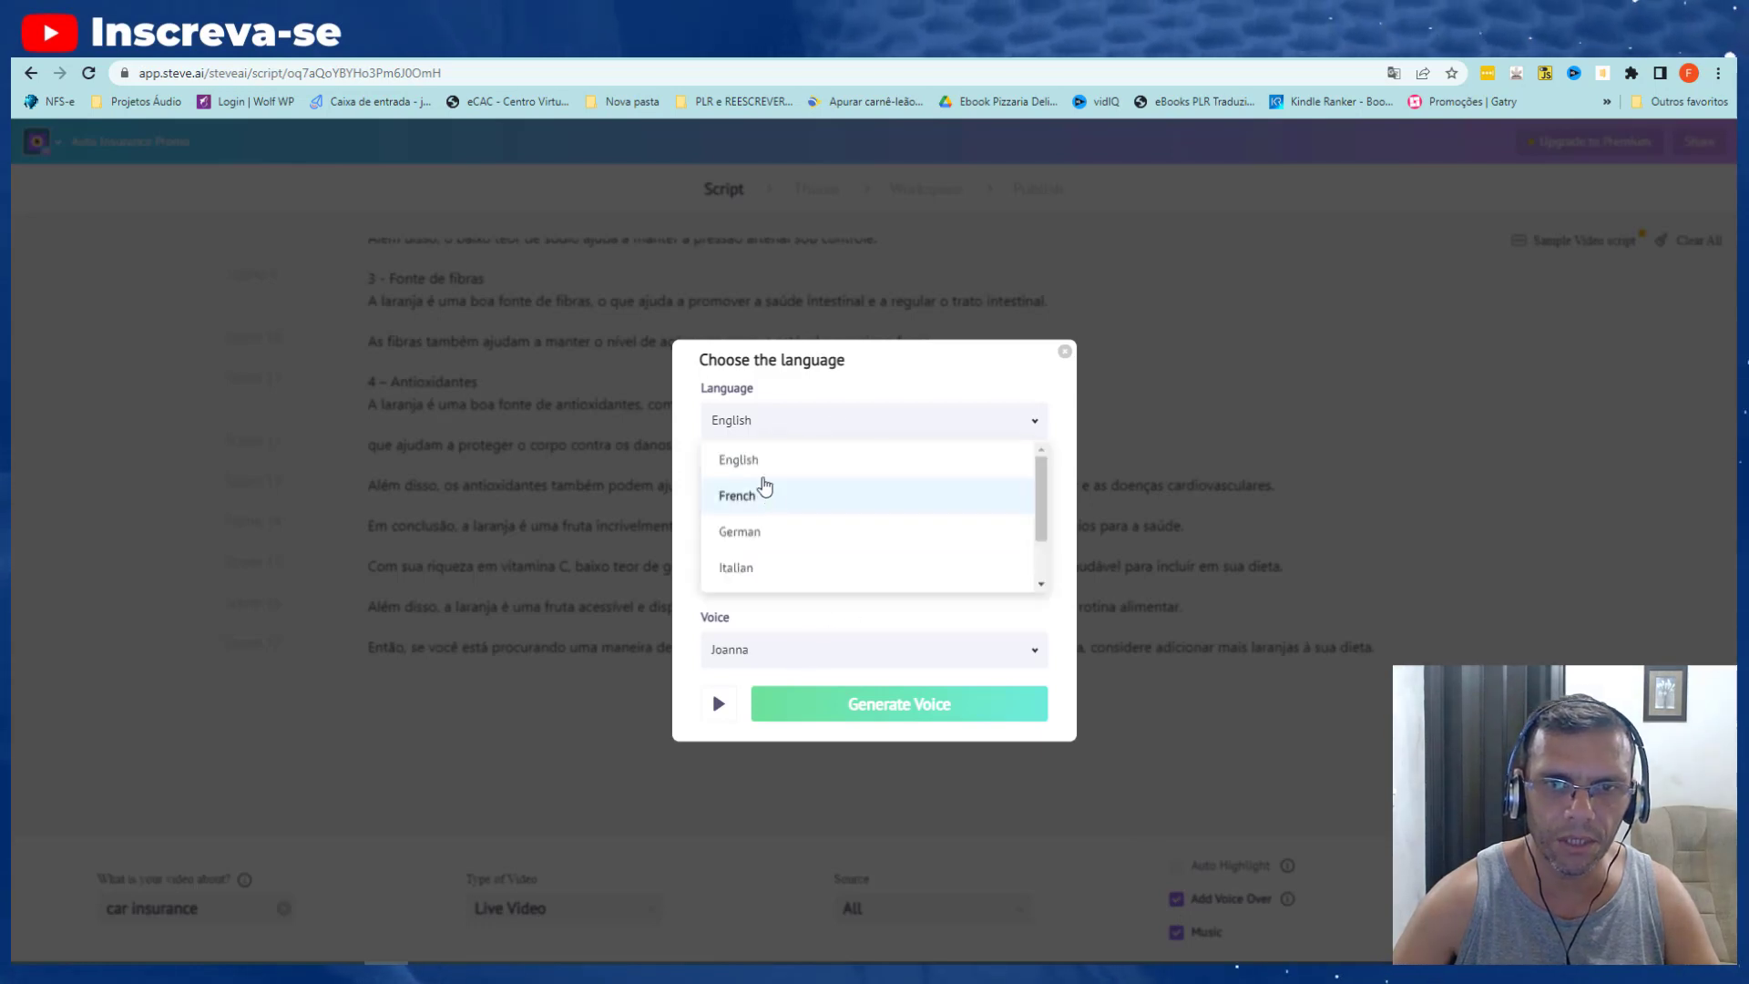
pyautogui.scroll(-2, 768, 556)
pyautogui.click(773, 551)
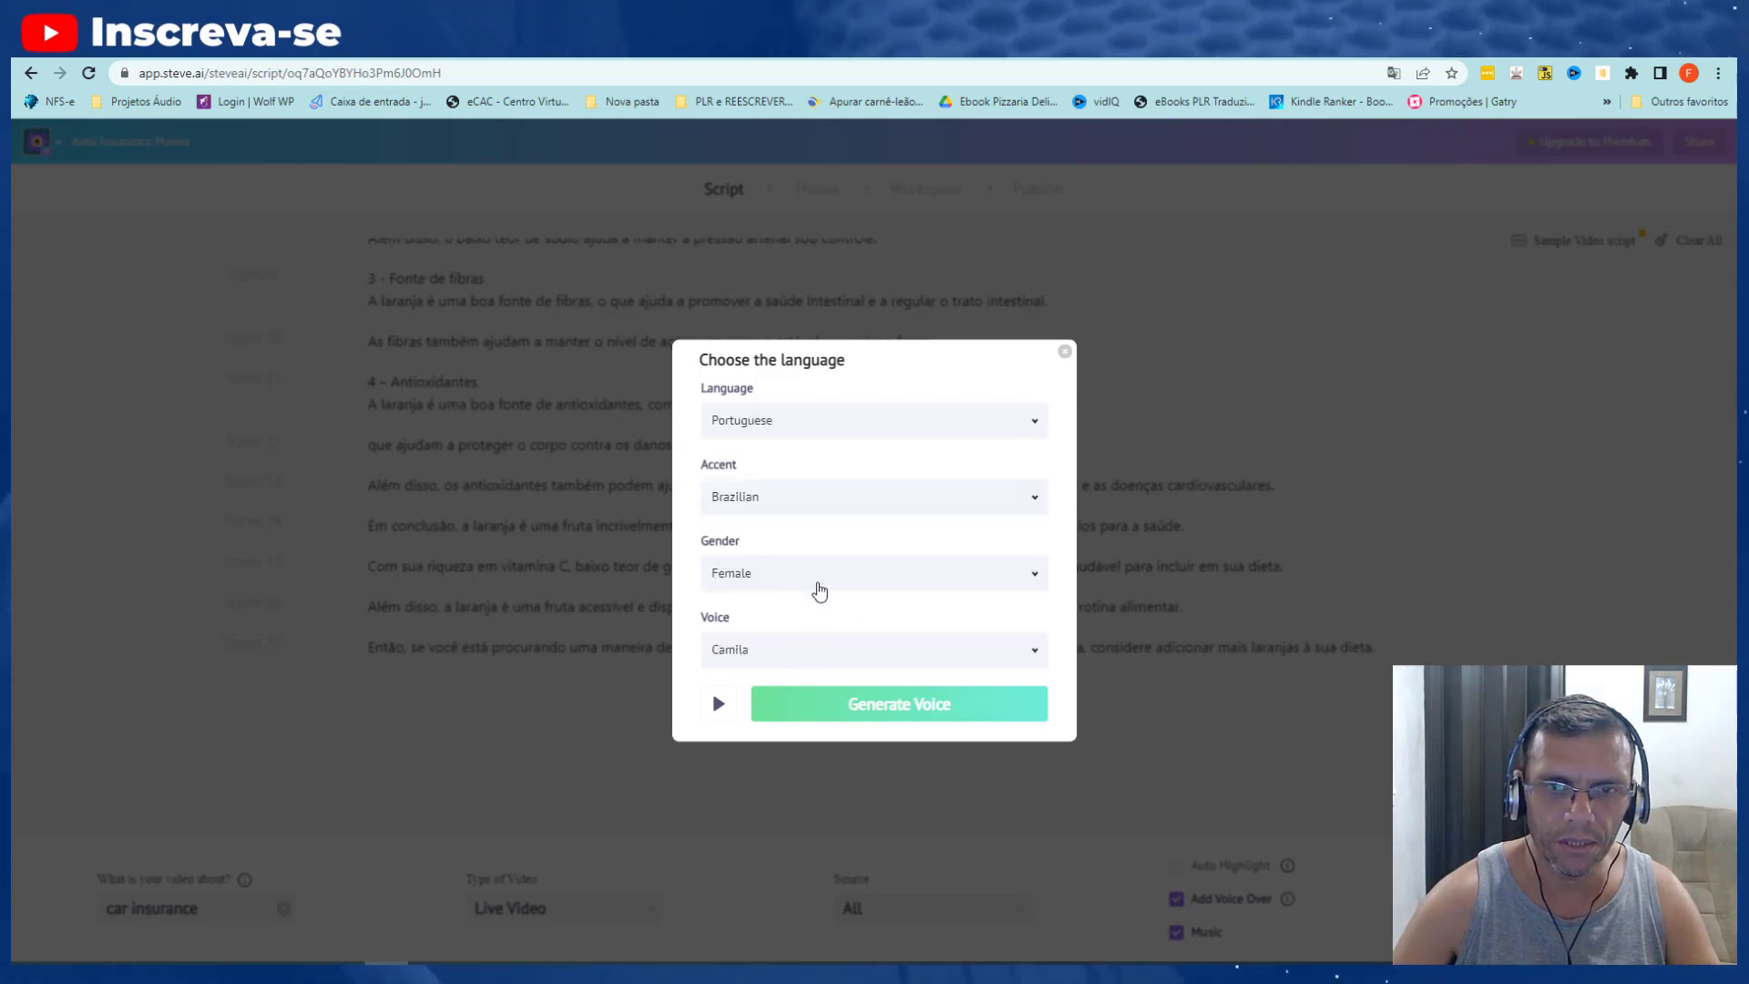
# - Check the gender and voice options for the Brazilian voice-over and select Female
pyautogui.click(808, 580)
pyautogui.click(752, 615)
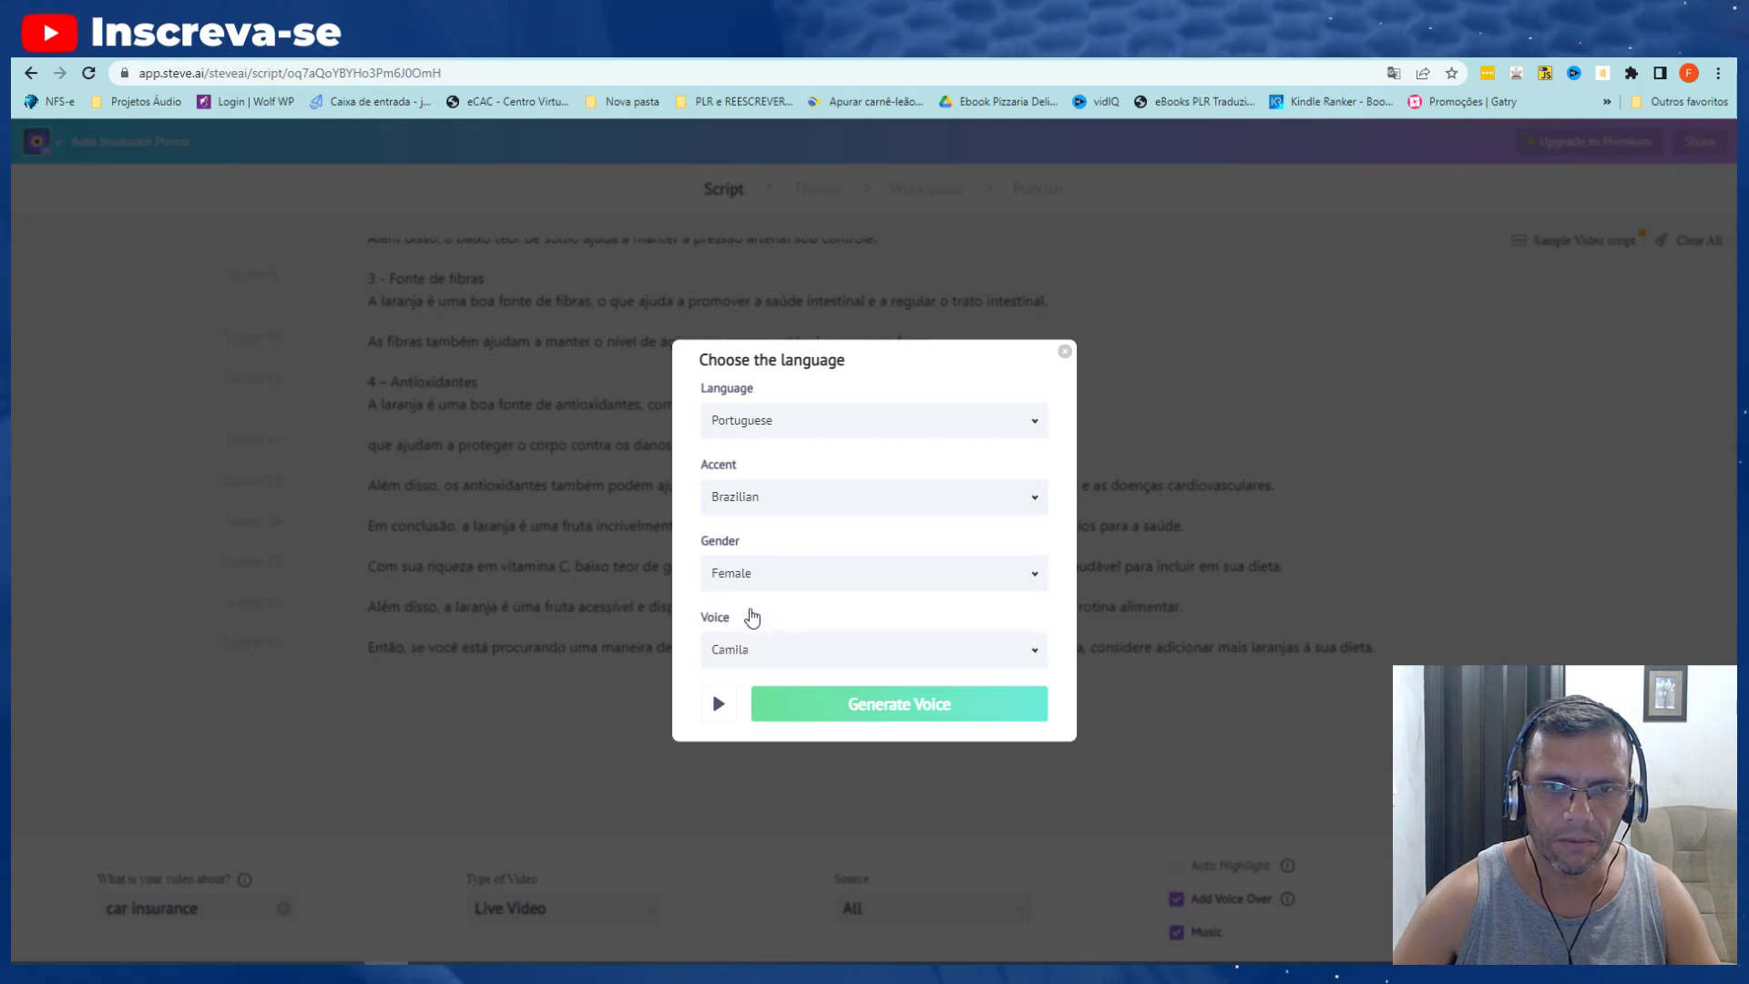
pyautogui.click(751, 660)
pyautogui.click(752, 576)
pyautogui.click(805, 586)
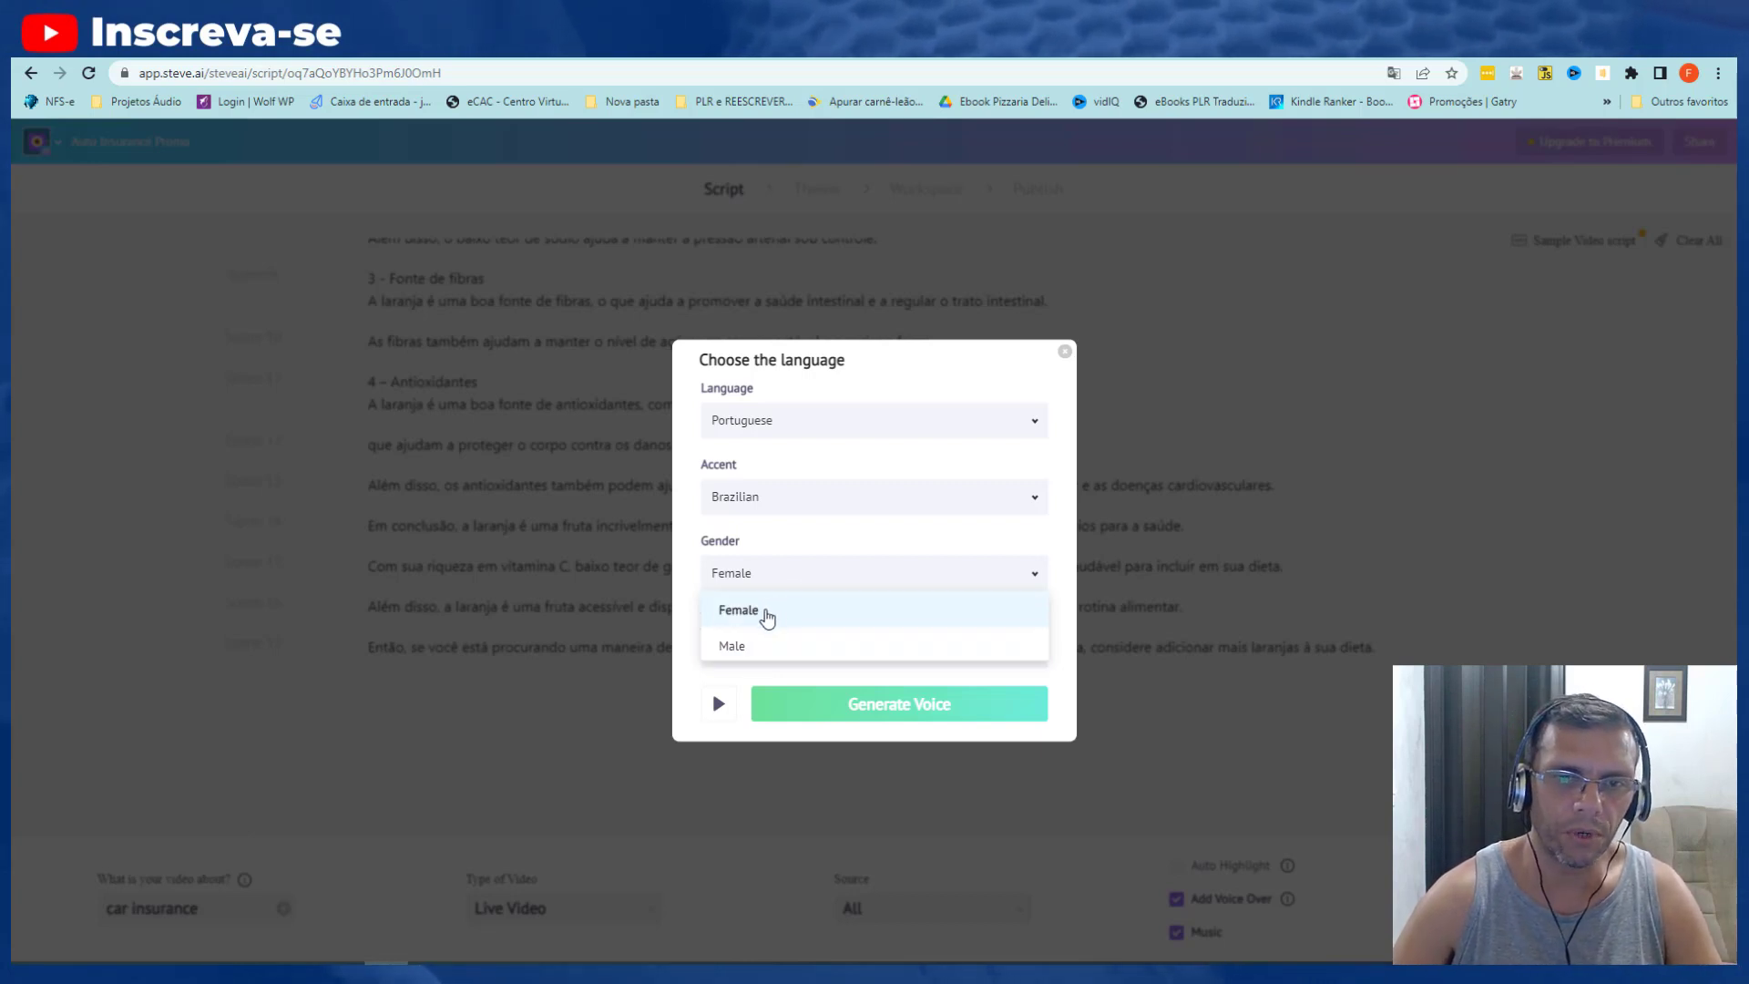
pyautogui.click(766, 616)
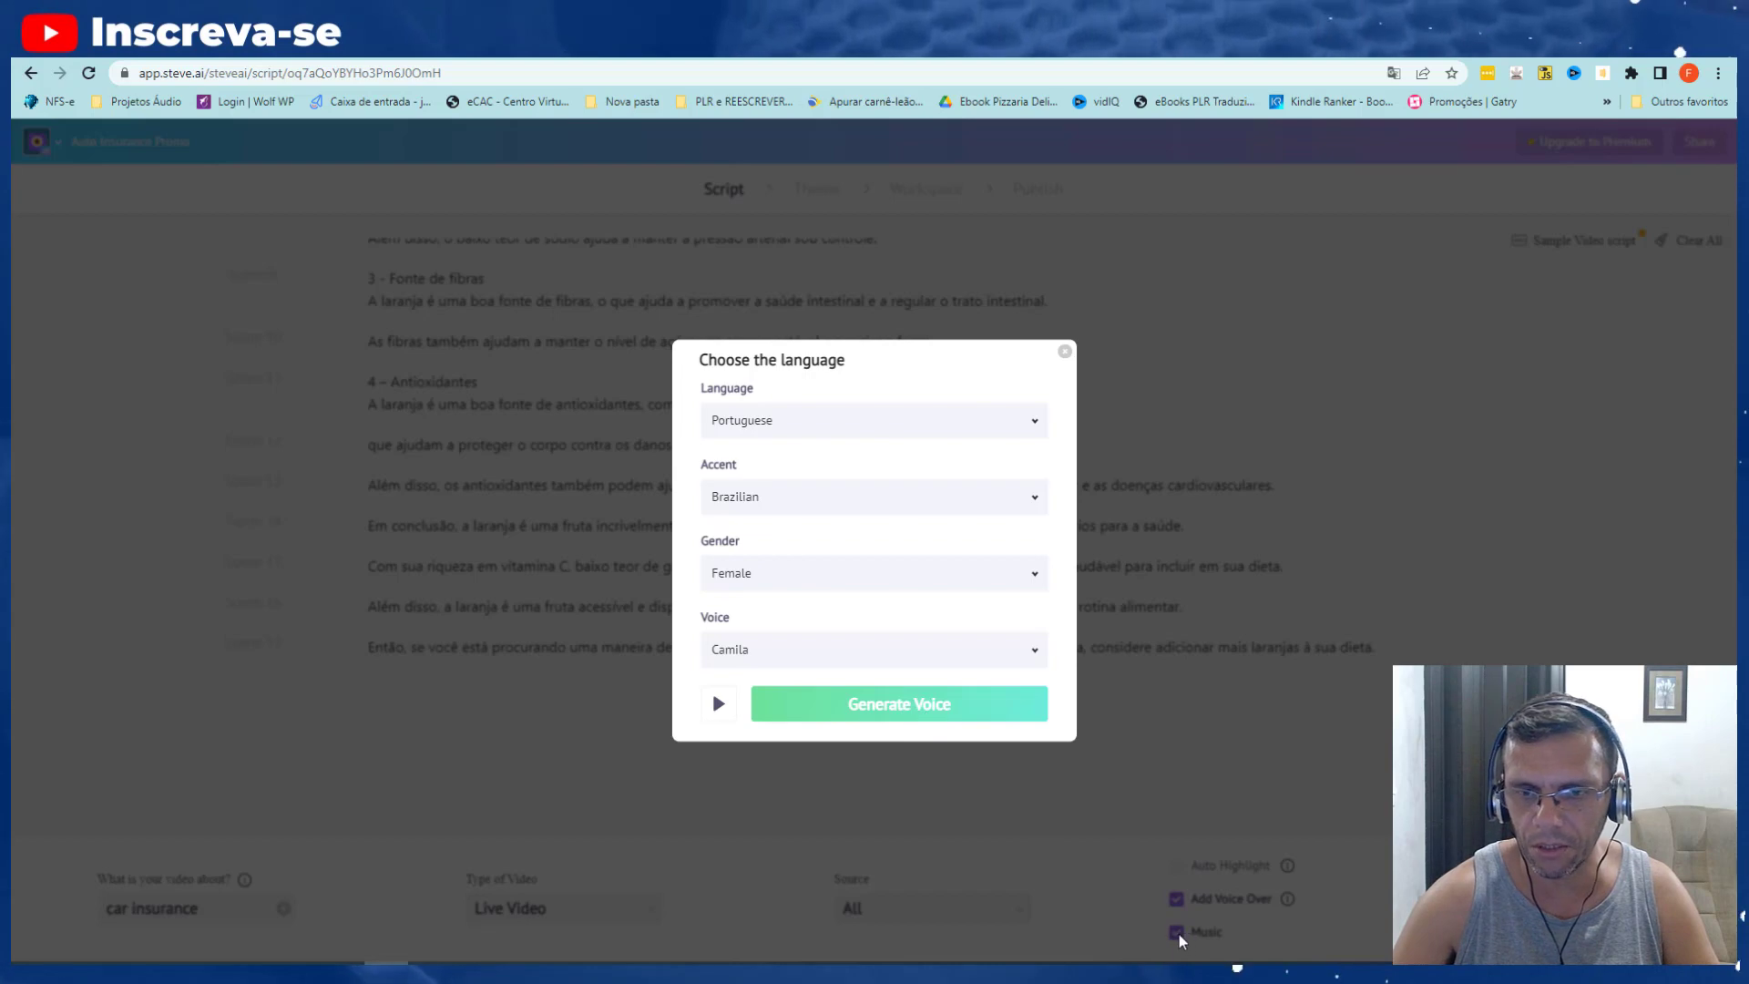
# - Turn off the background music and generate the voice-over with the Brazilian Portuguese female voice Camila
pyautogui.click(1064, 354)
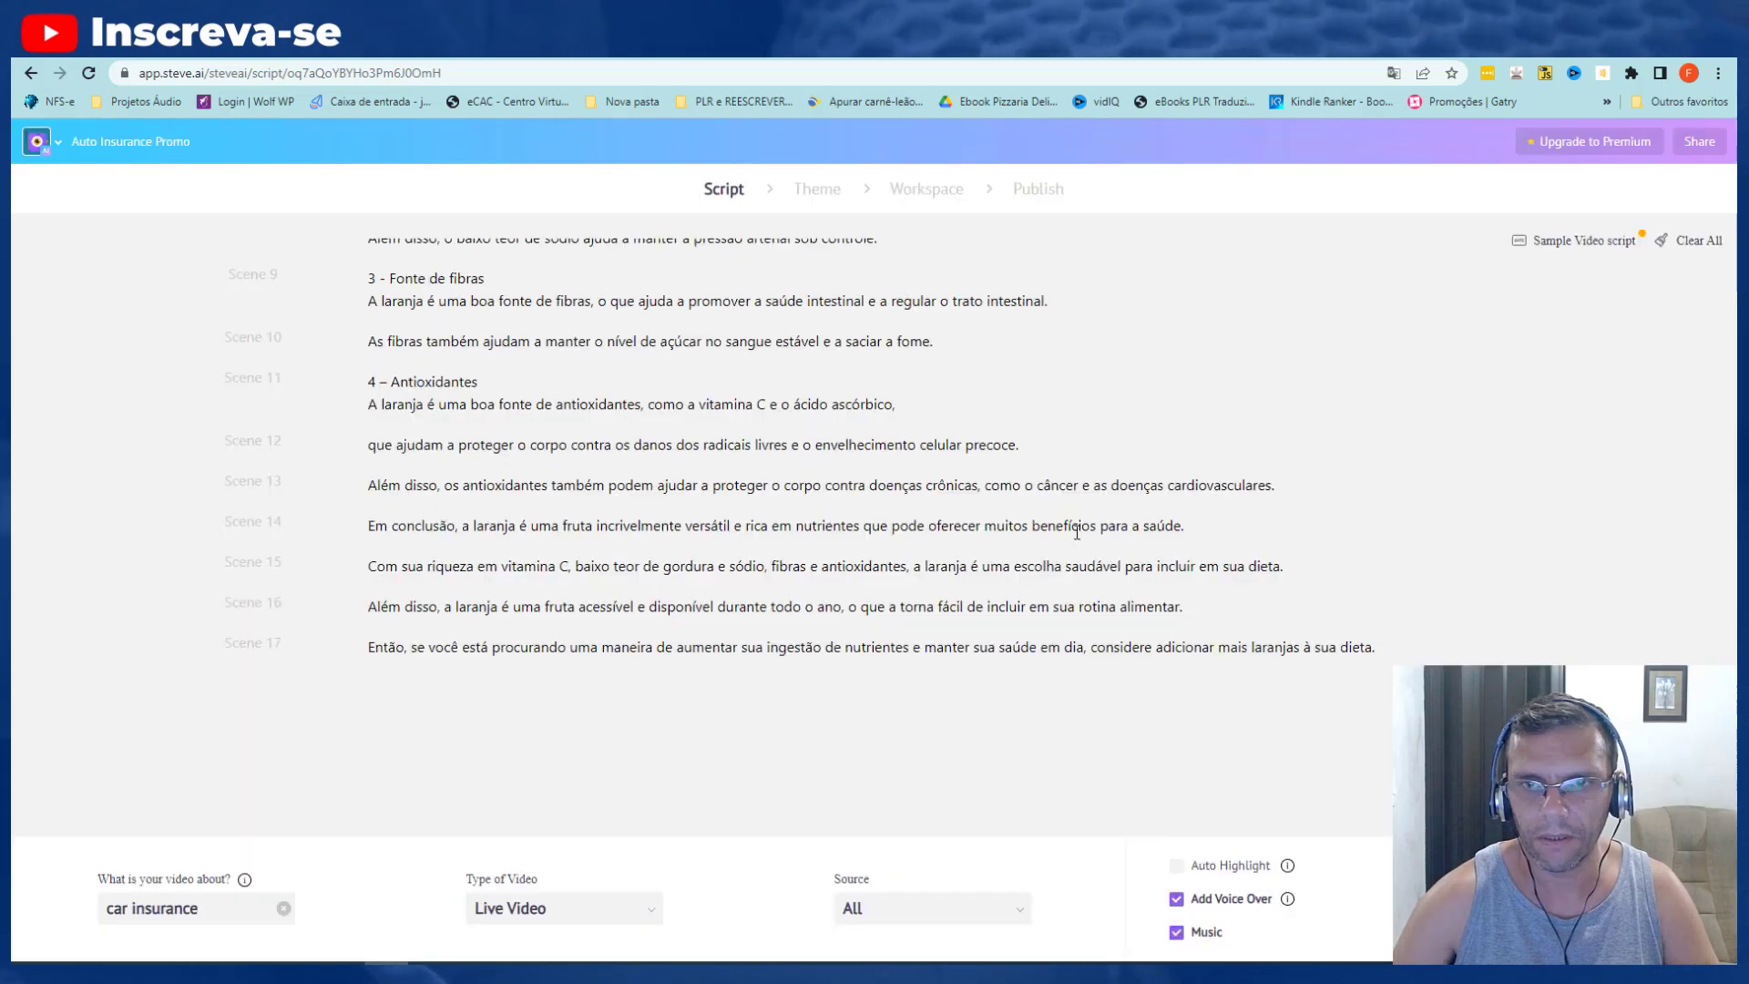
pyautogui.click(1177, 933)
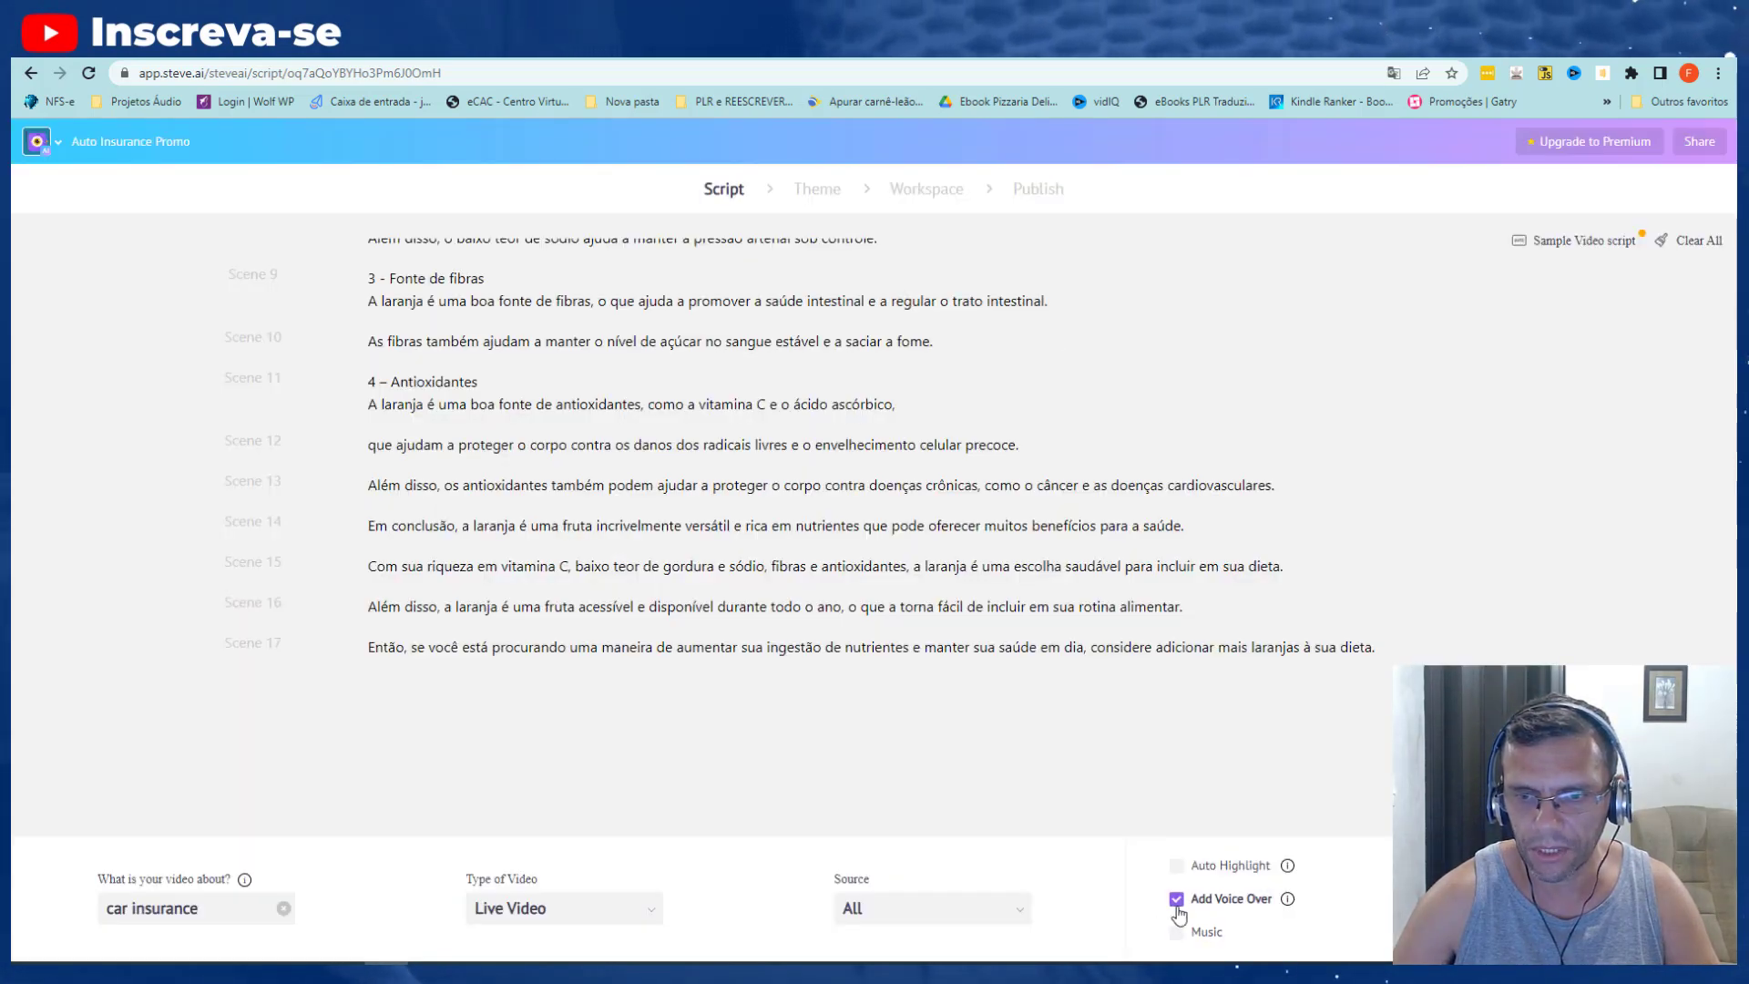
pyautogui.click(1177, 901)
pyautogui.click(1177, 902)
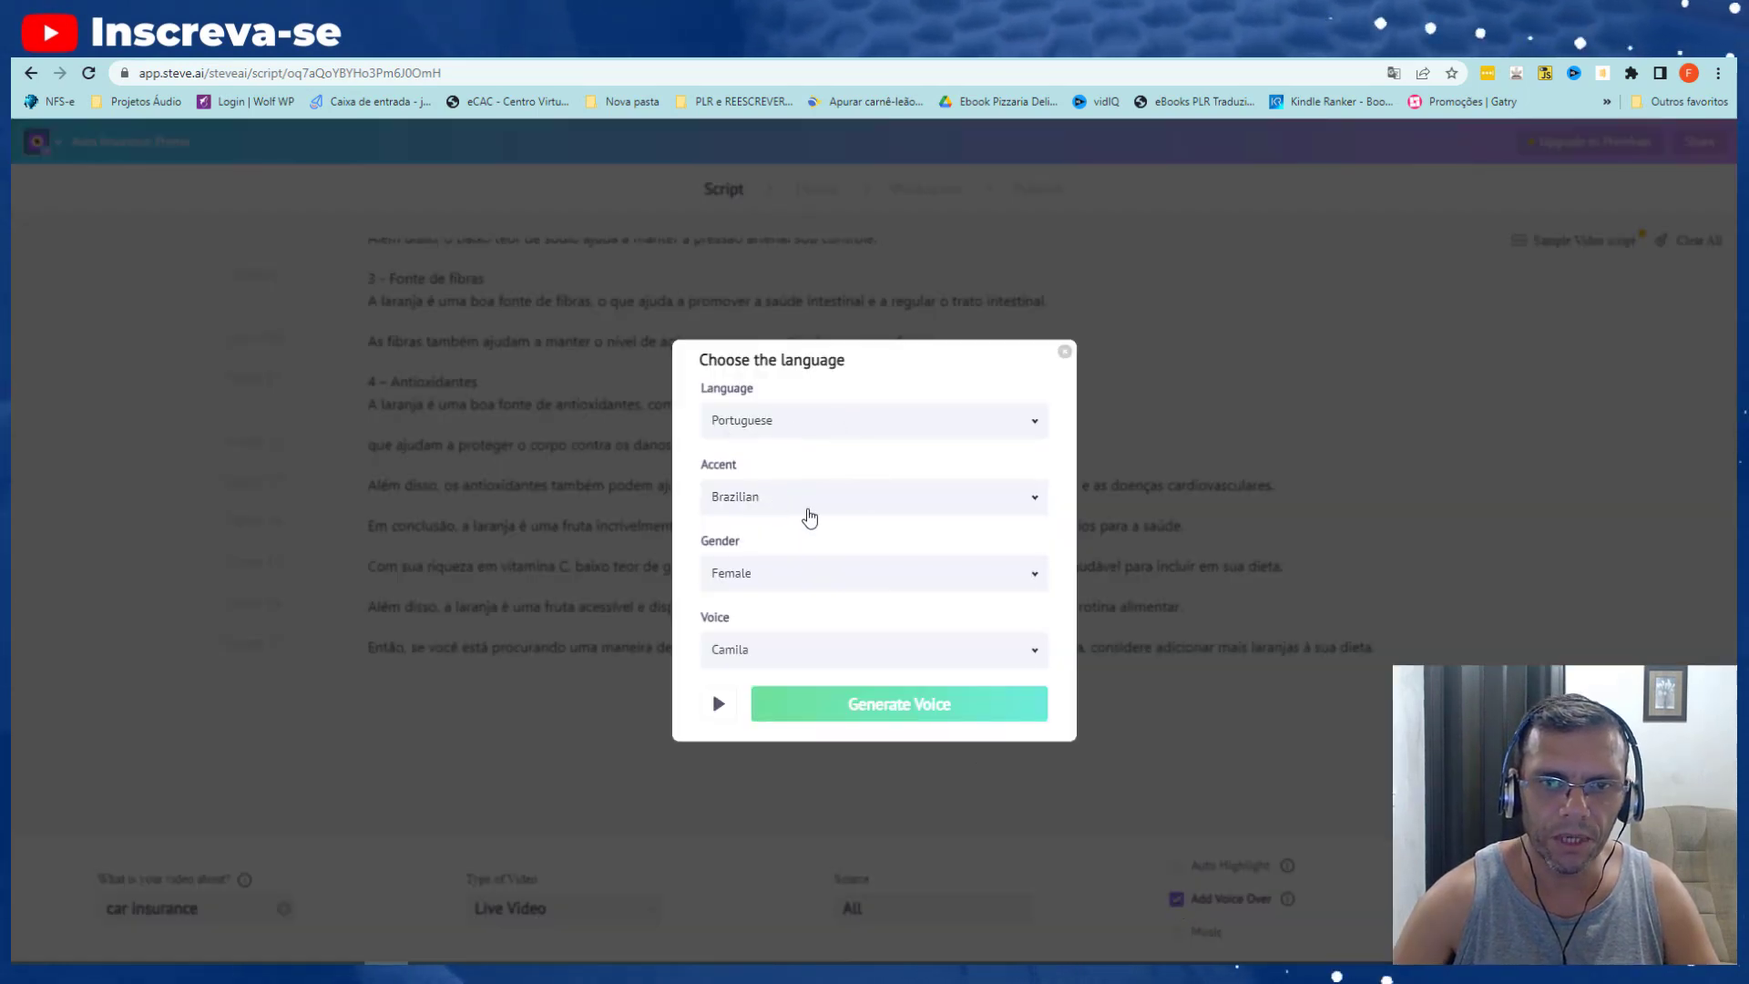
pyautogui.click(911, 711)
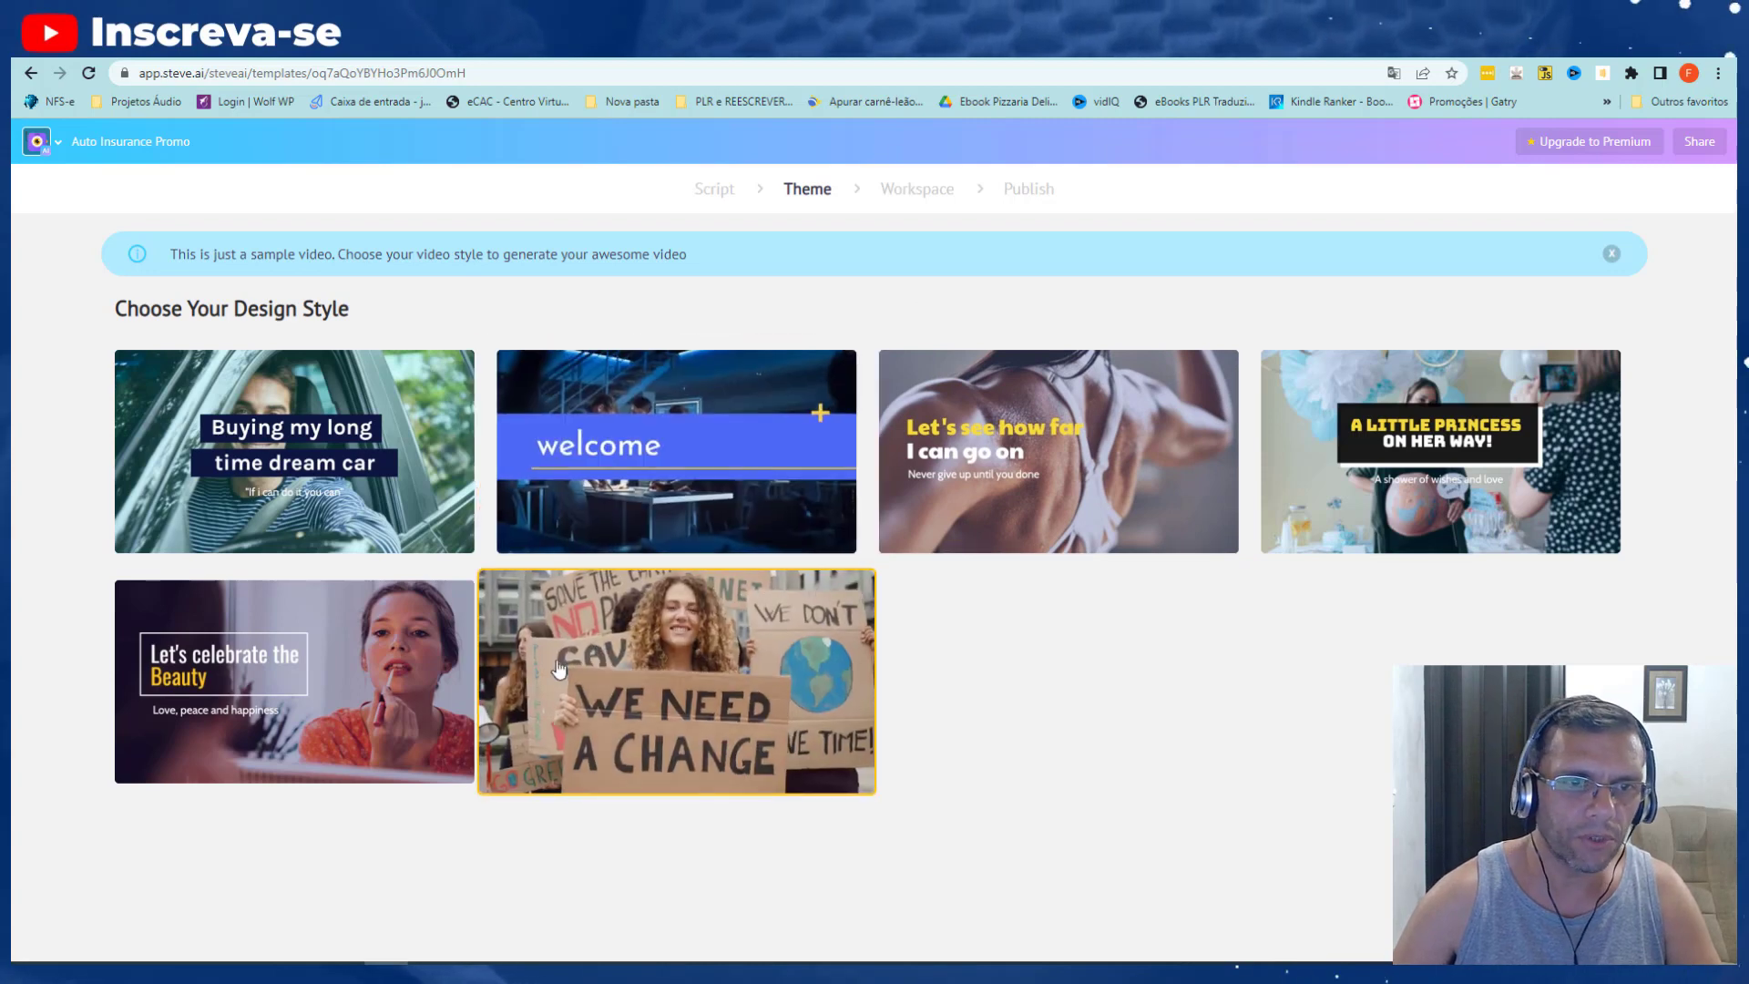
# - Preview the design styles and apply the one with the climate change sample to generate the video
pyautogui.moveTo(310, 663)
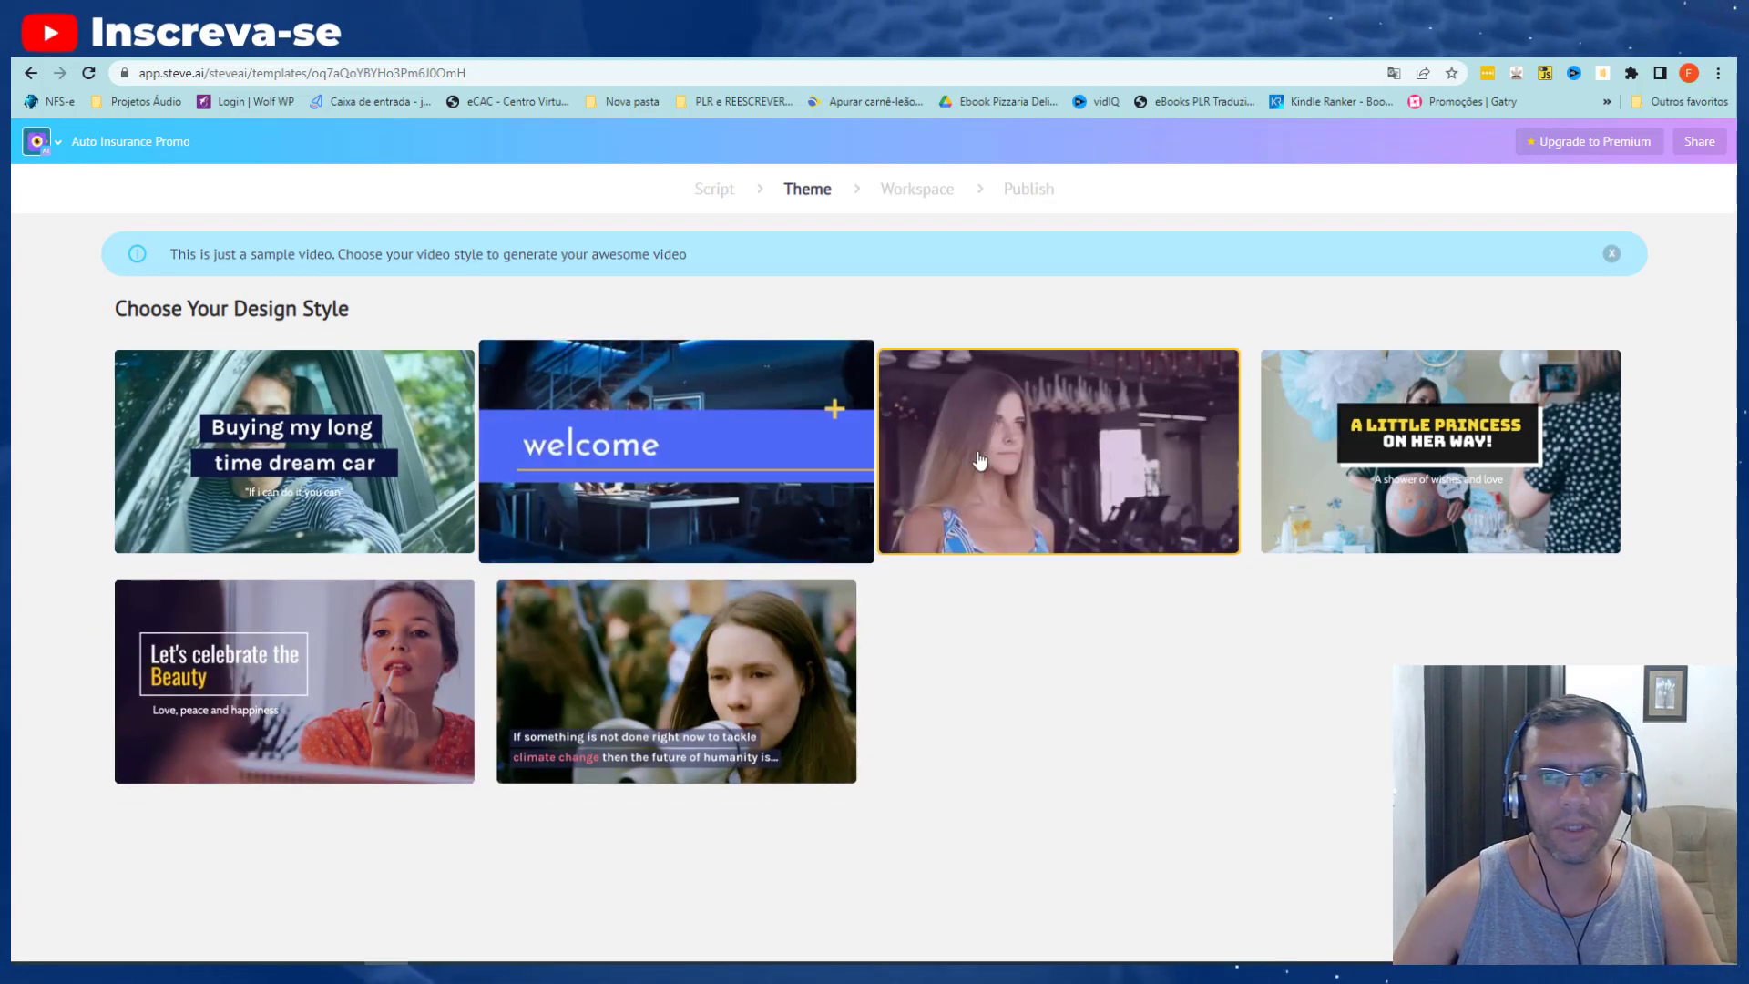
pyautogui.moveTo(1448, 510)
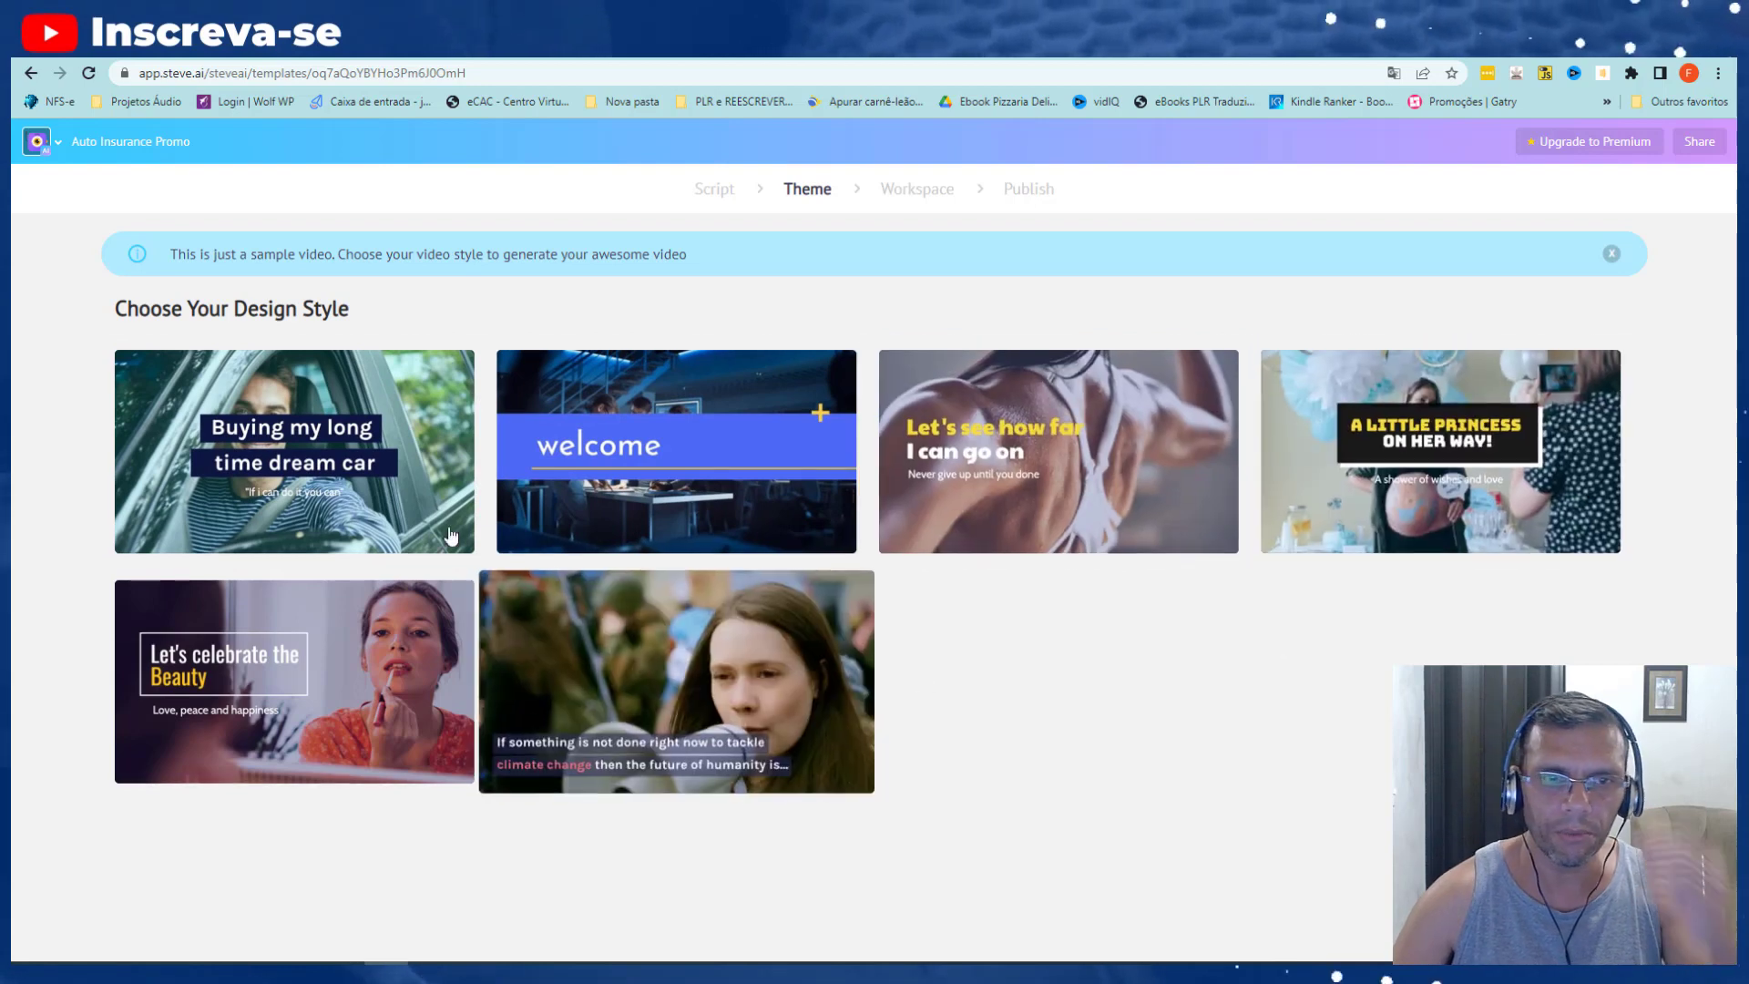
pyautogui.moveTo(1098, 490)
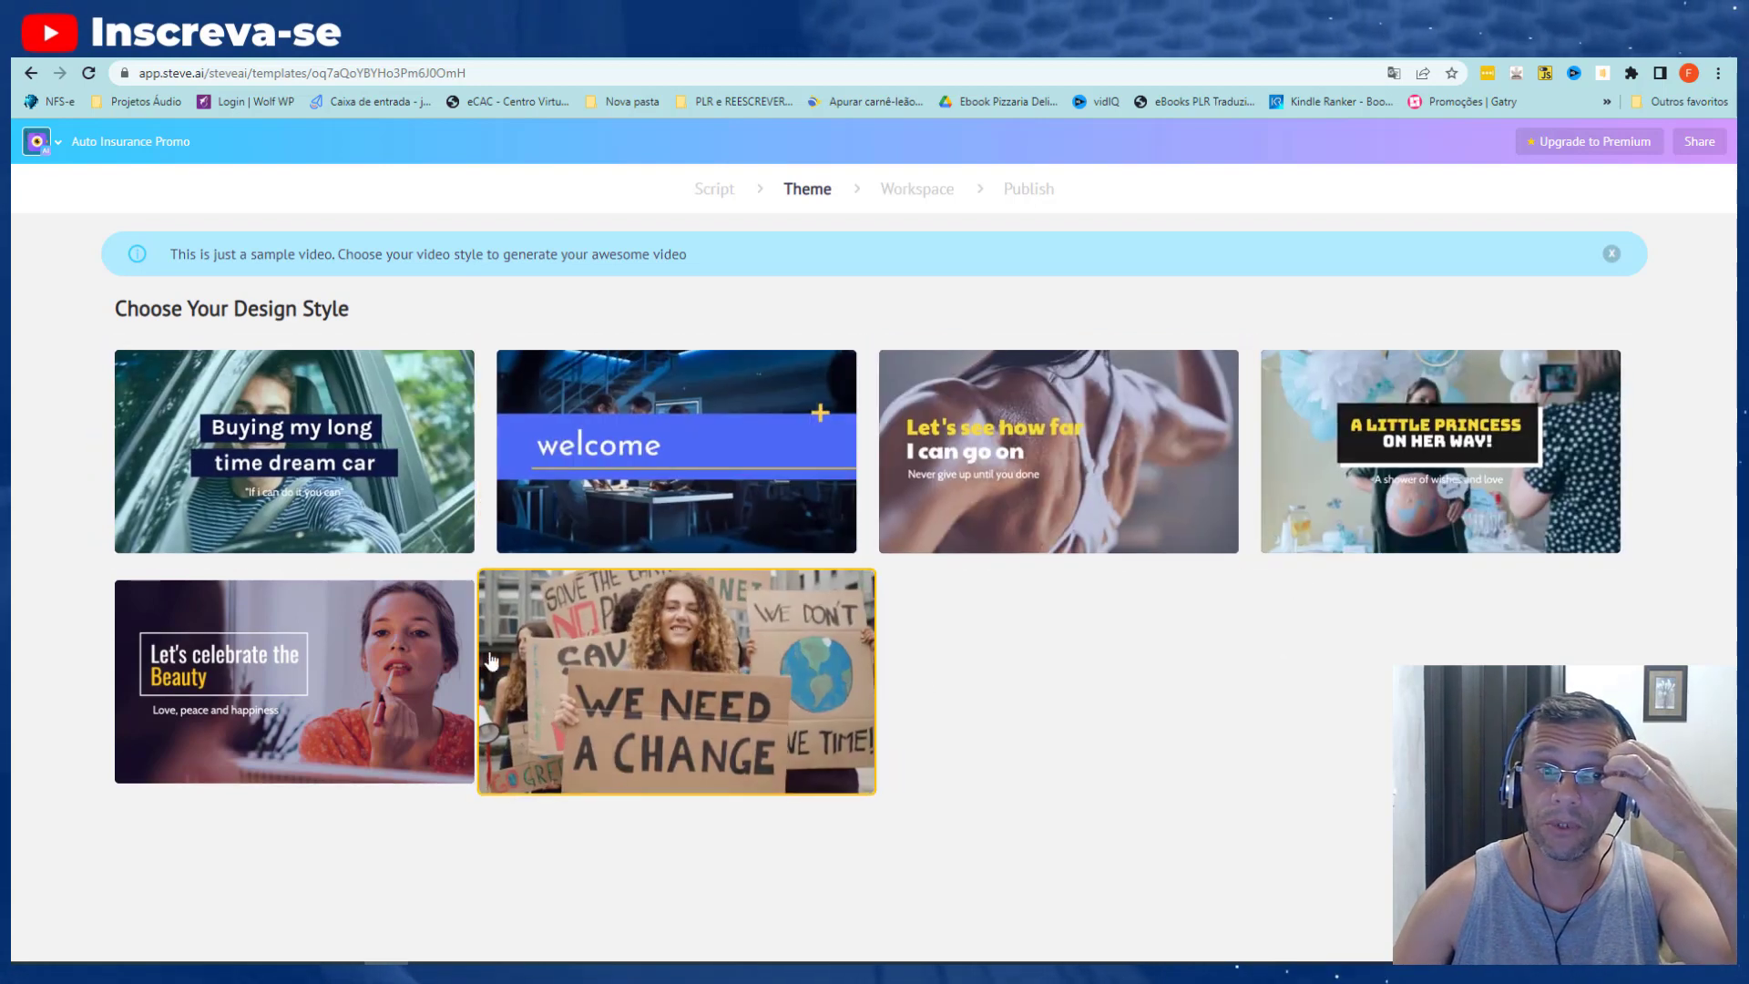
pyautogui.moveTo(802, 476)
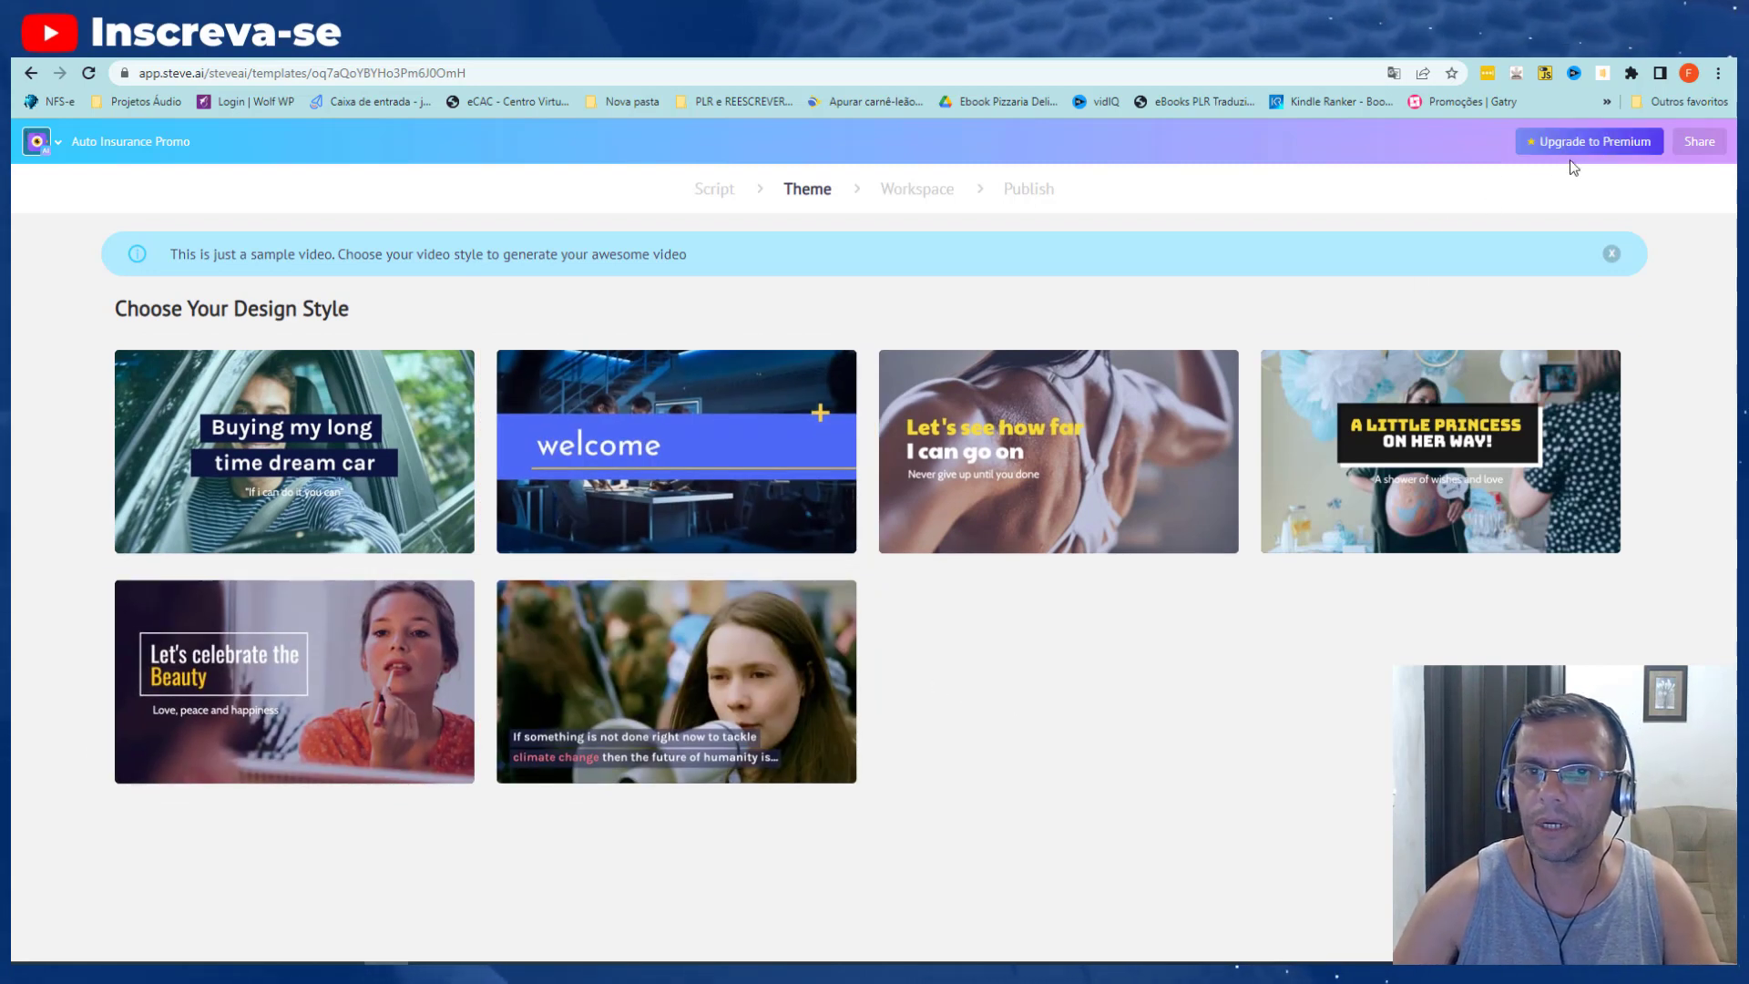
pyautogui.moveTo(863, 364)
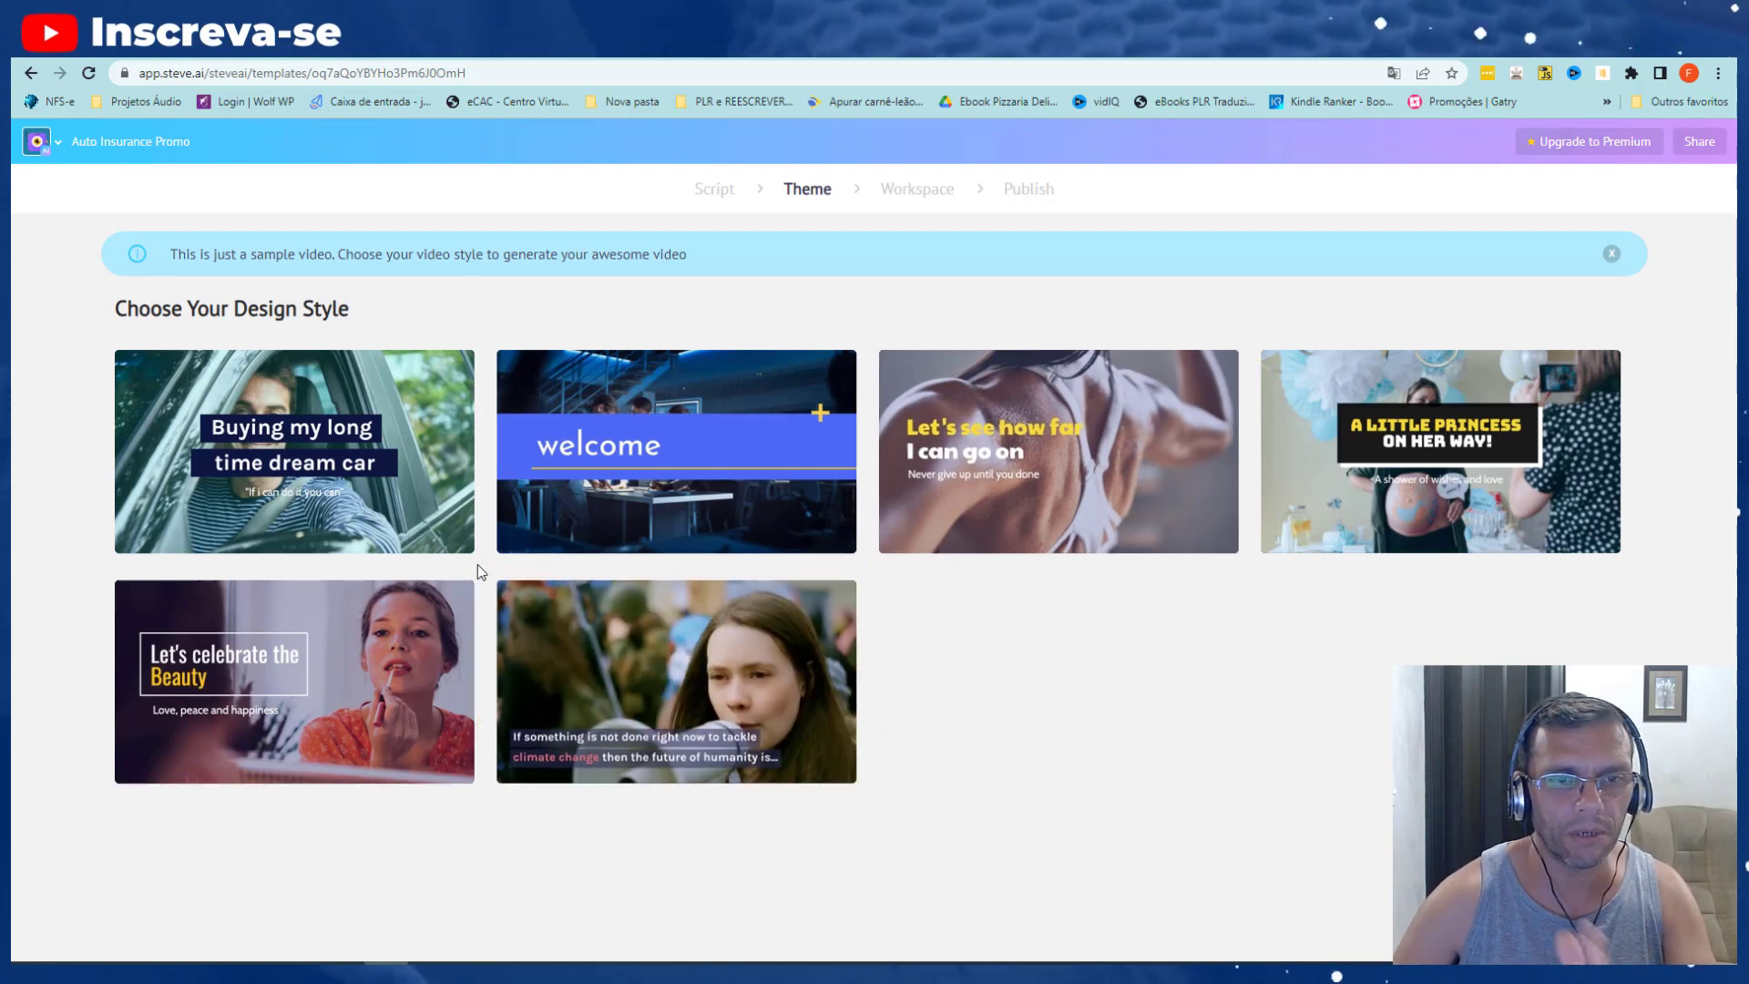
pyautogui.moveTo(290, 704)
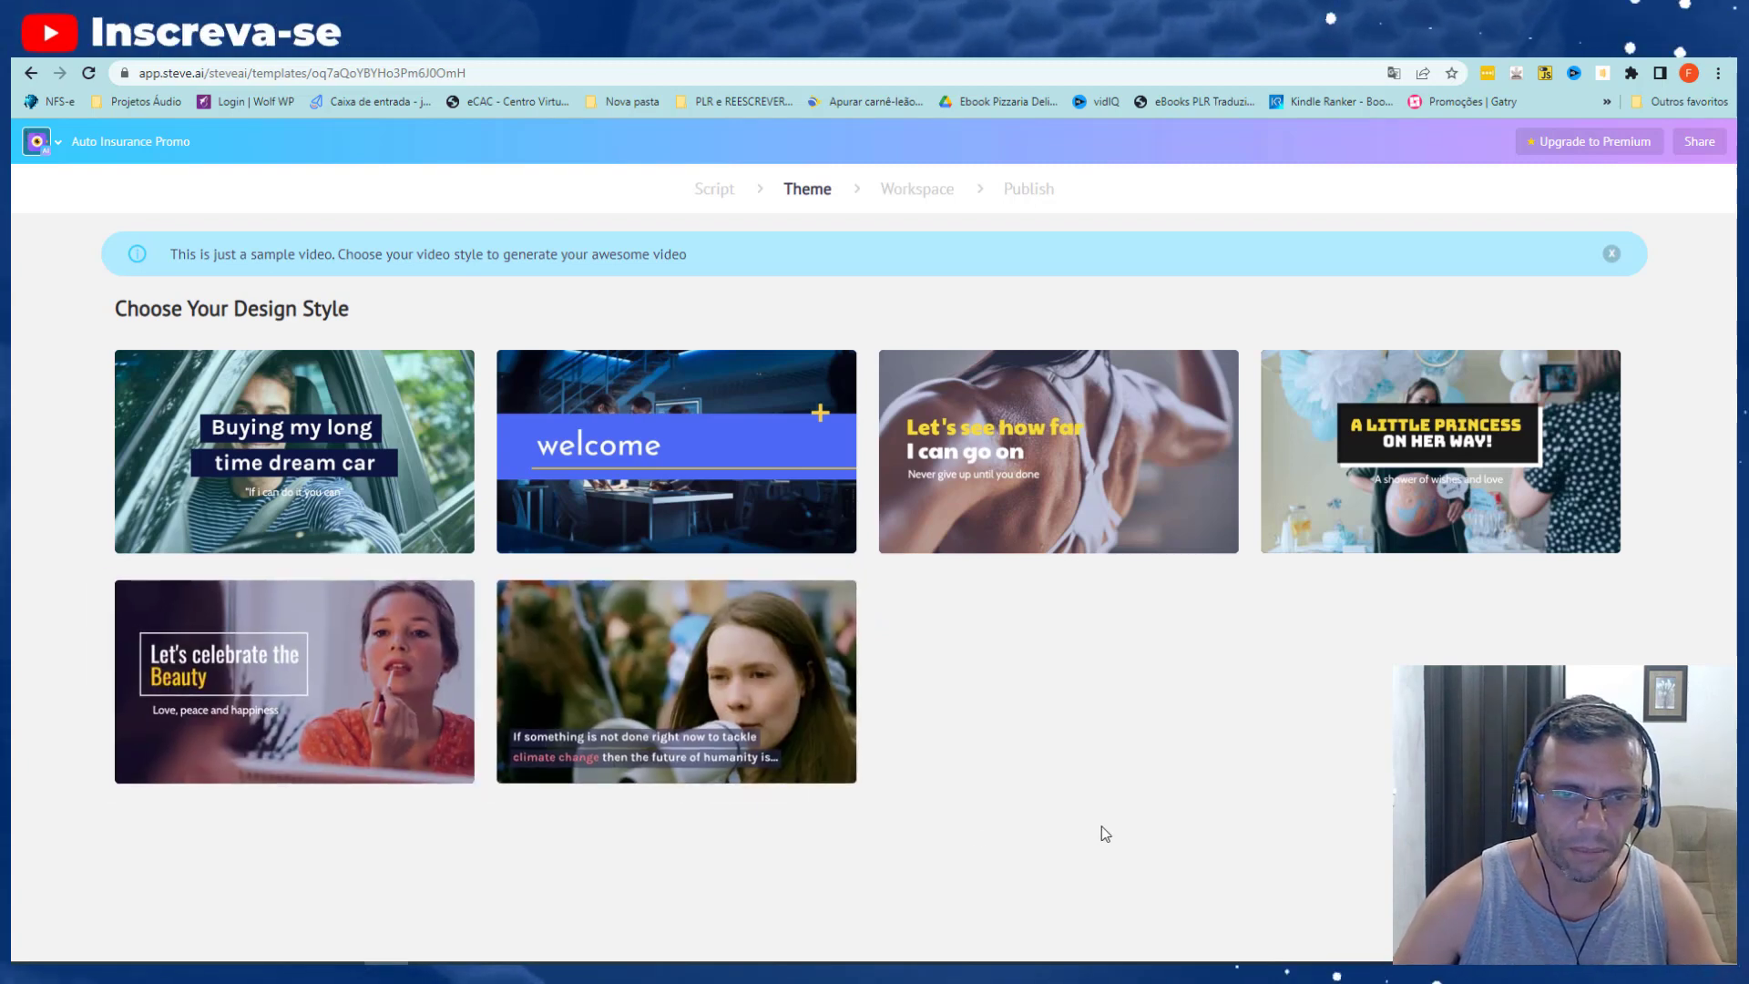
pyautogui.moveTo(672, 684)
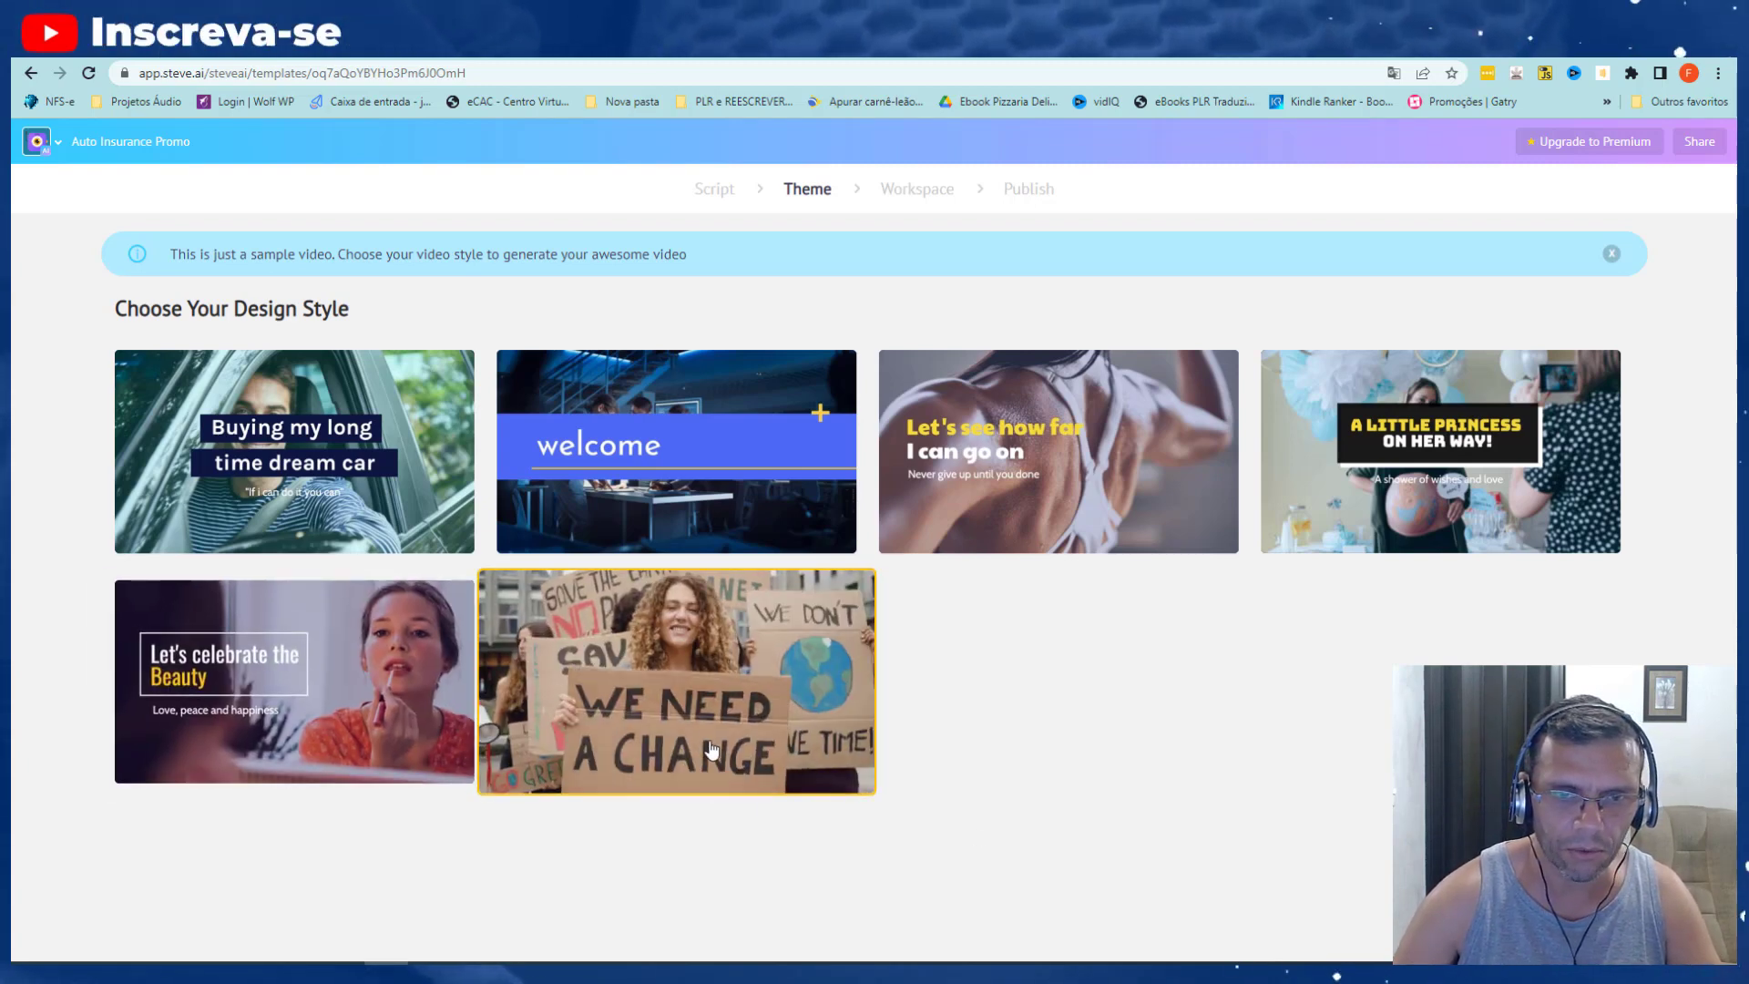
pyautogui.click(674, 682)
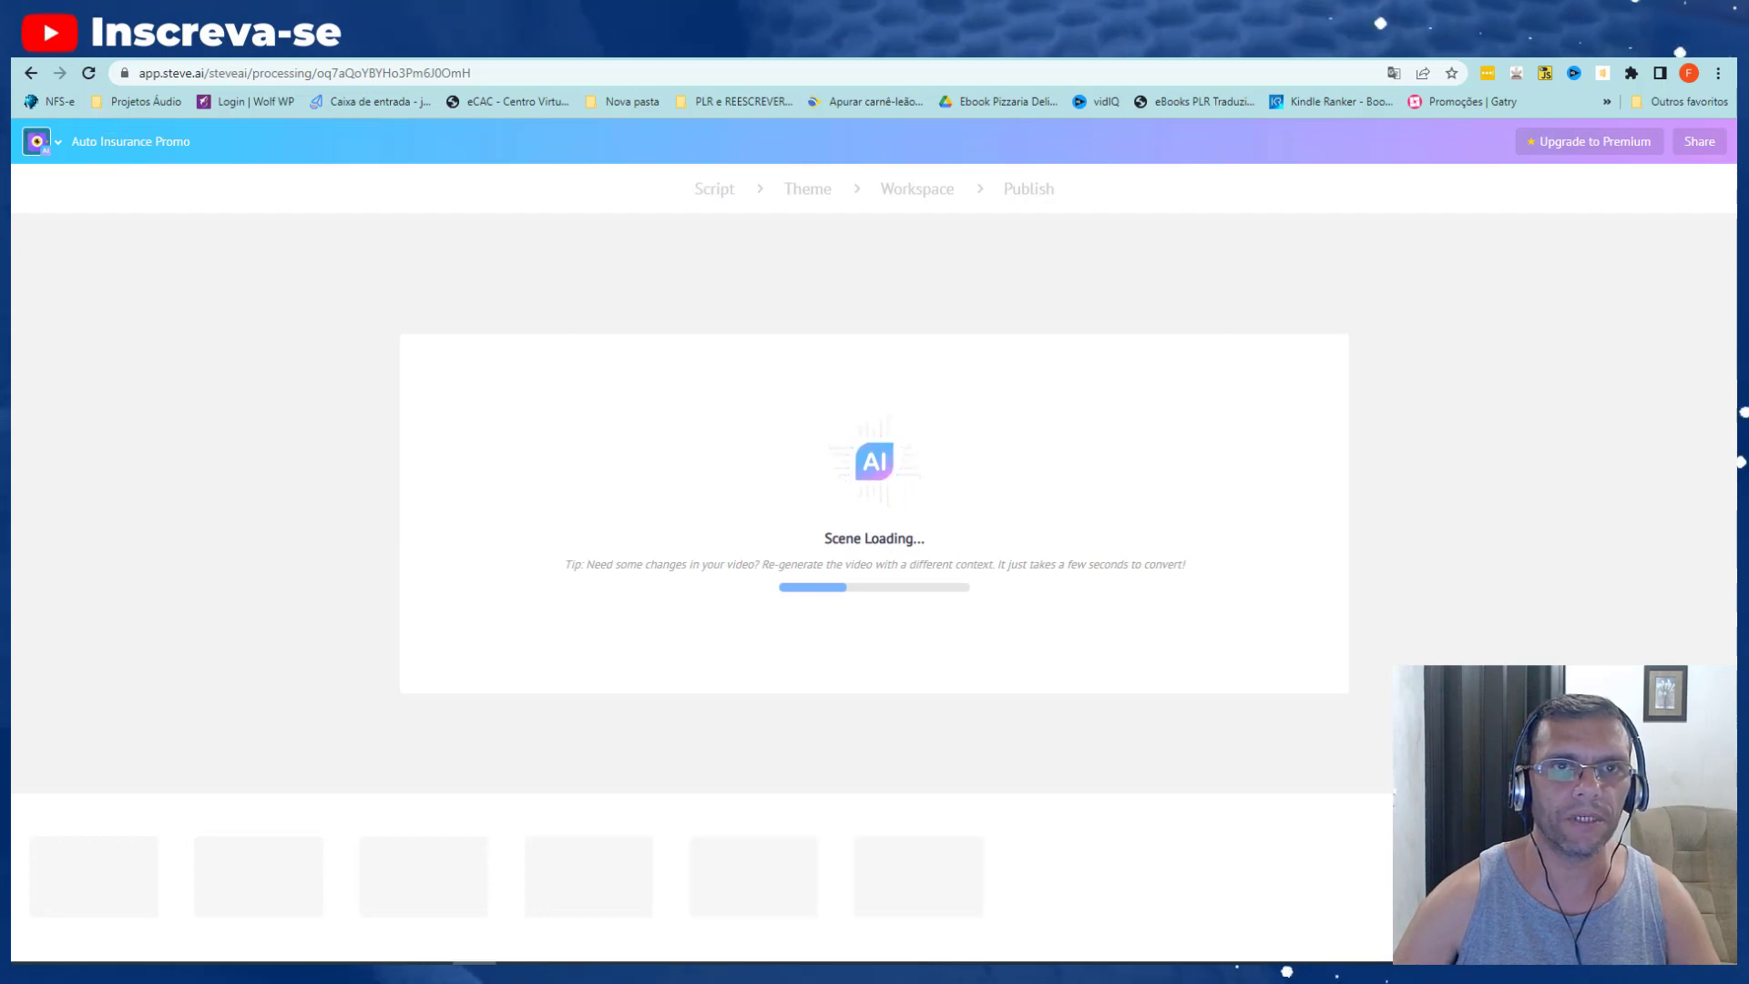
# - Switch to the Google Translate tab, translate "laranja" from Portuguese to English and copy the translation
pyautogui.hotkey('ctrl', 'Tab')
pyautogui.click(593, 397)
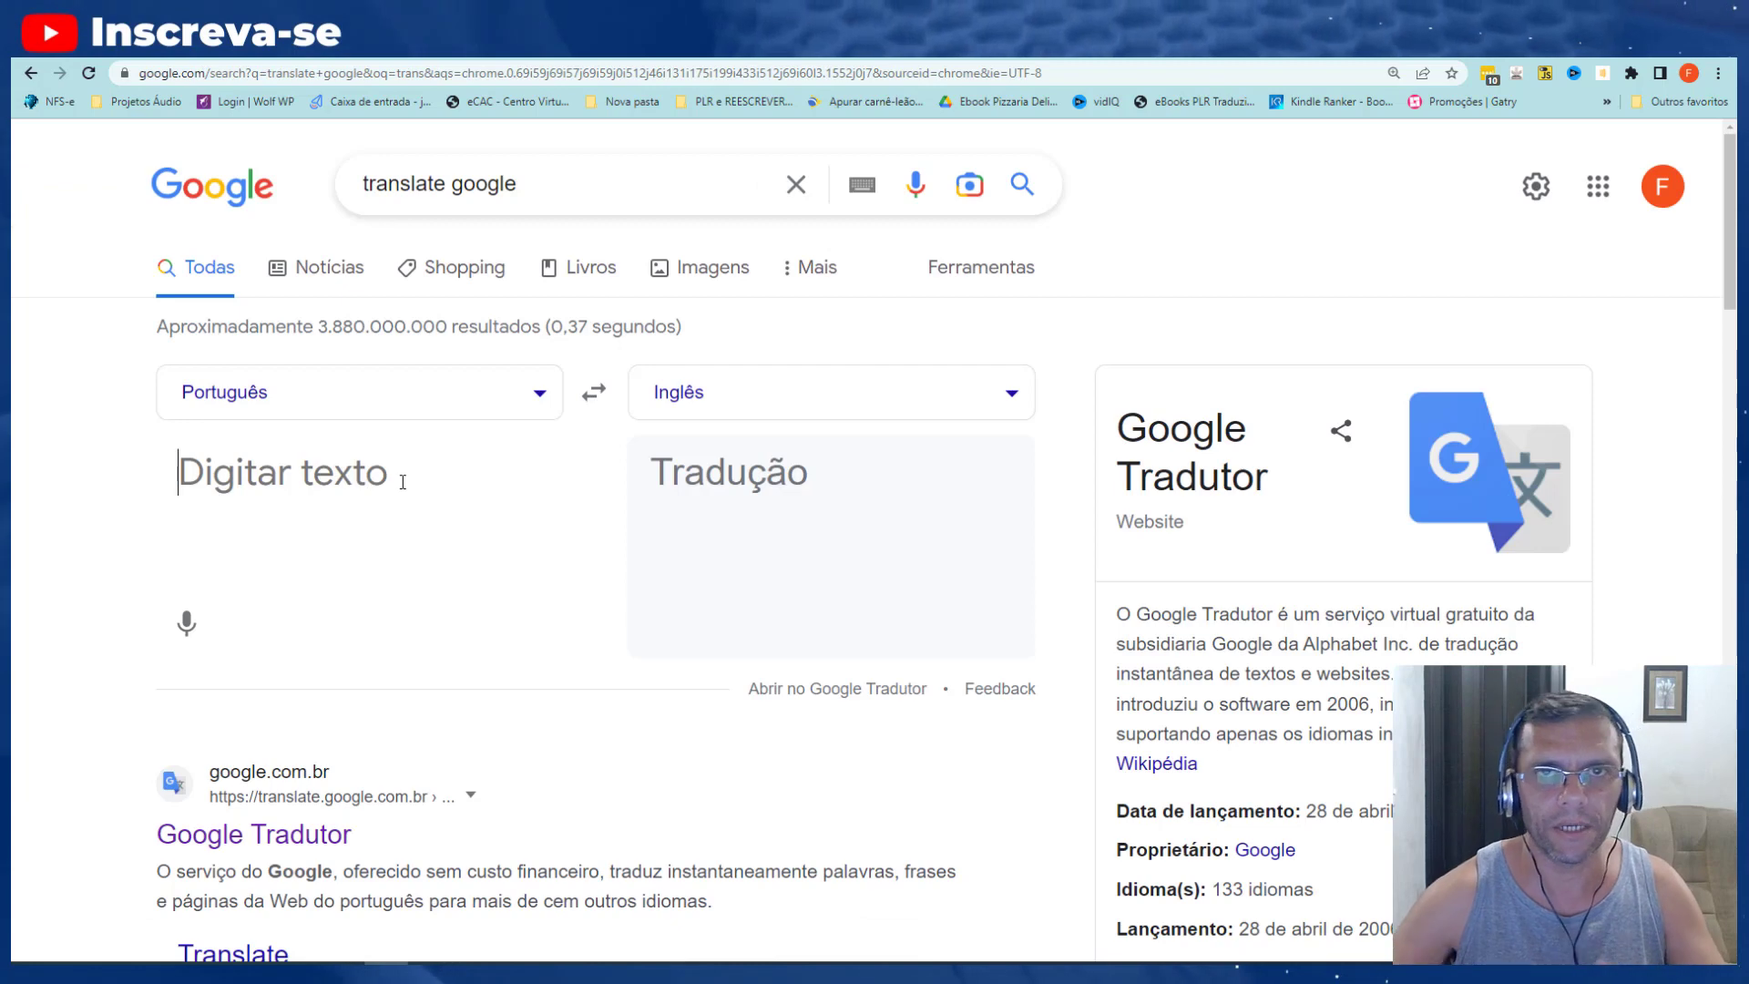
pyautogui.write('laranja')
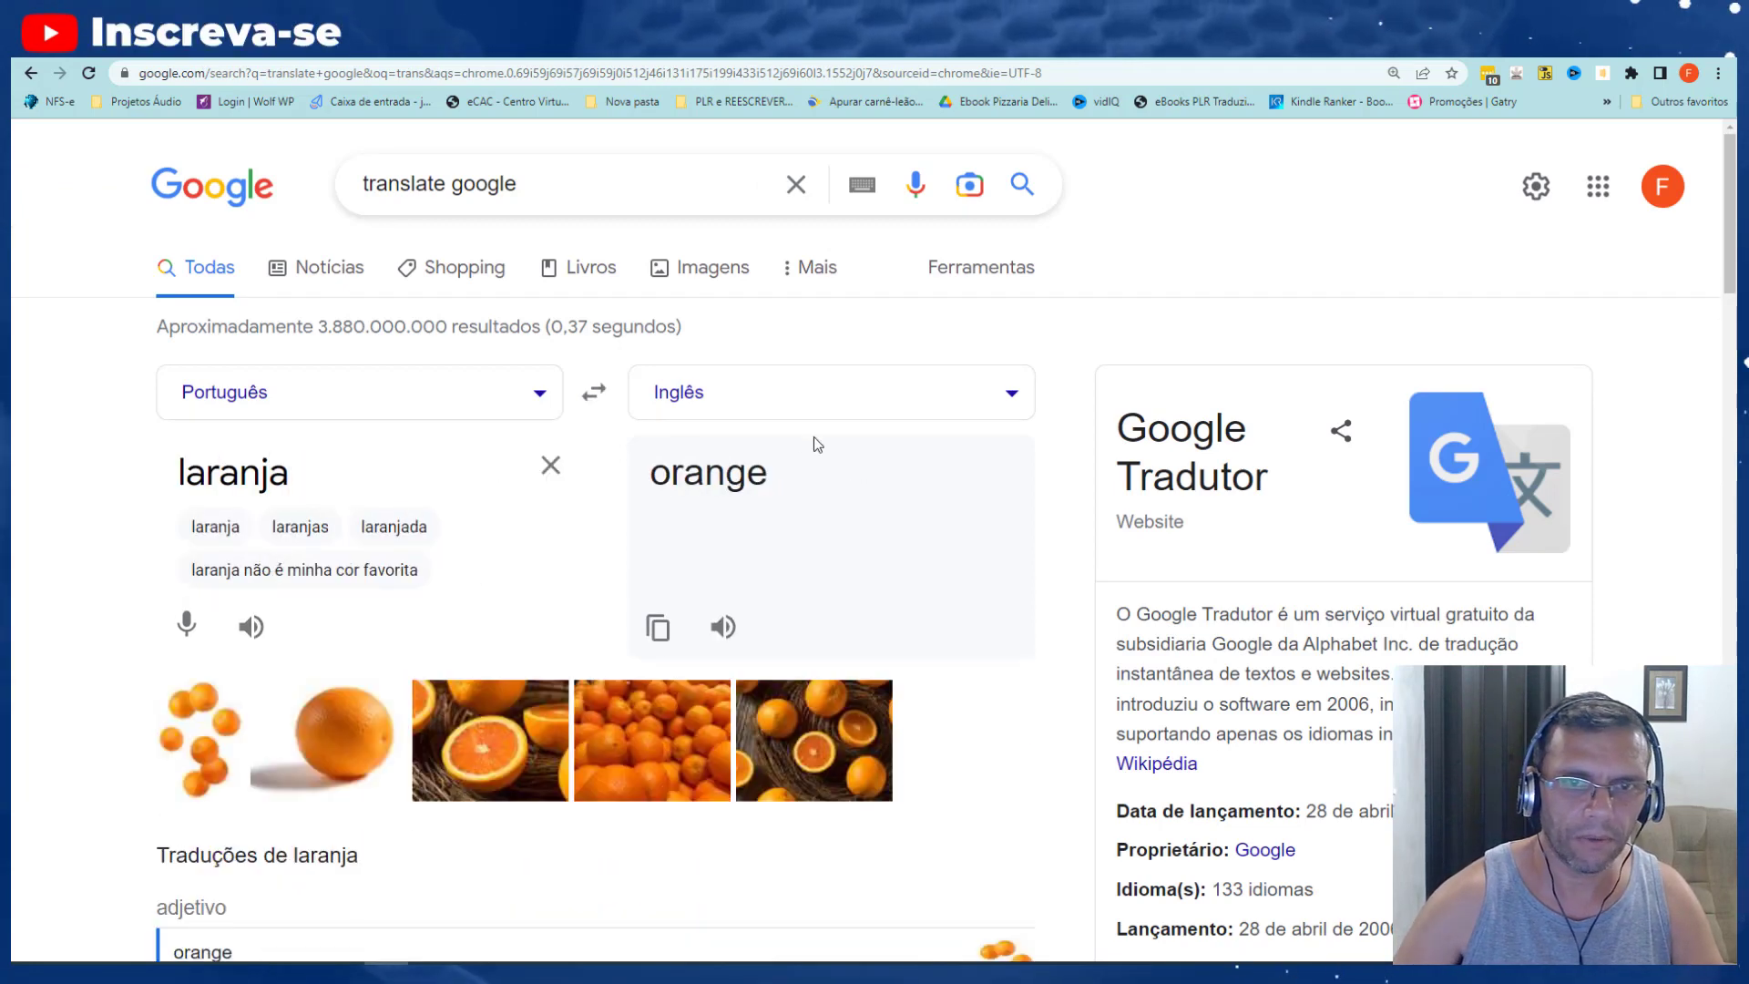
pyautogui.click(658, 627)
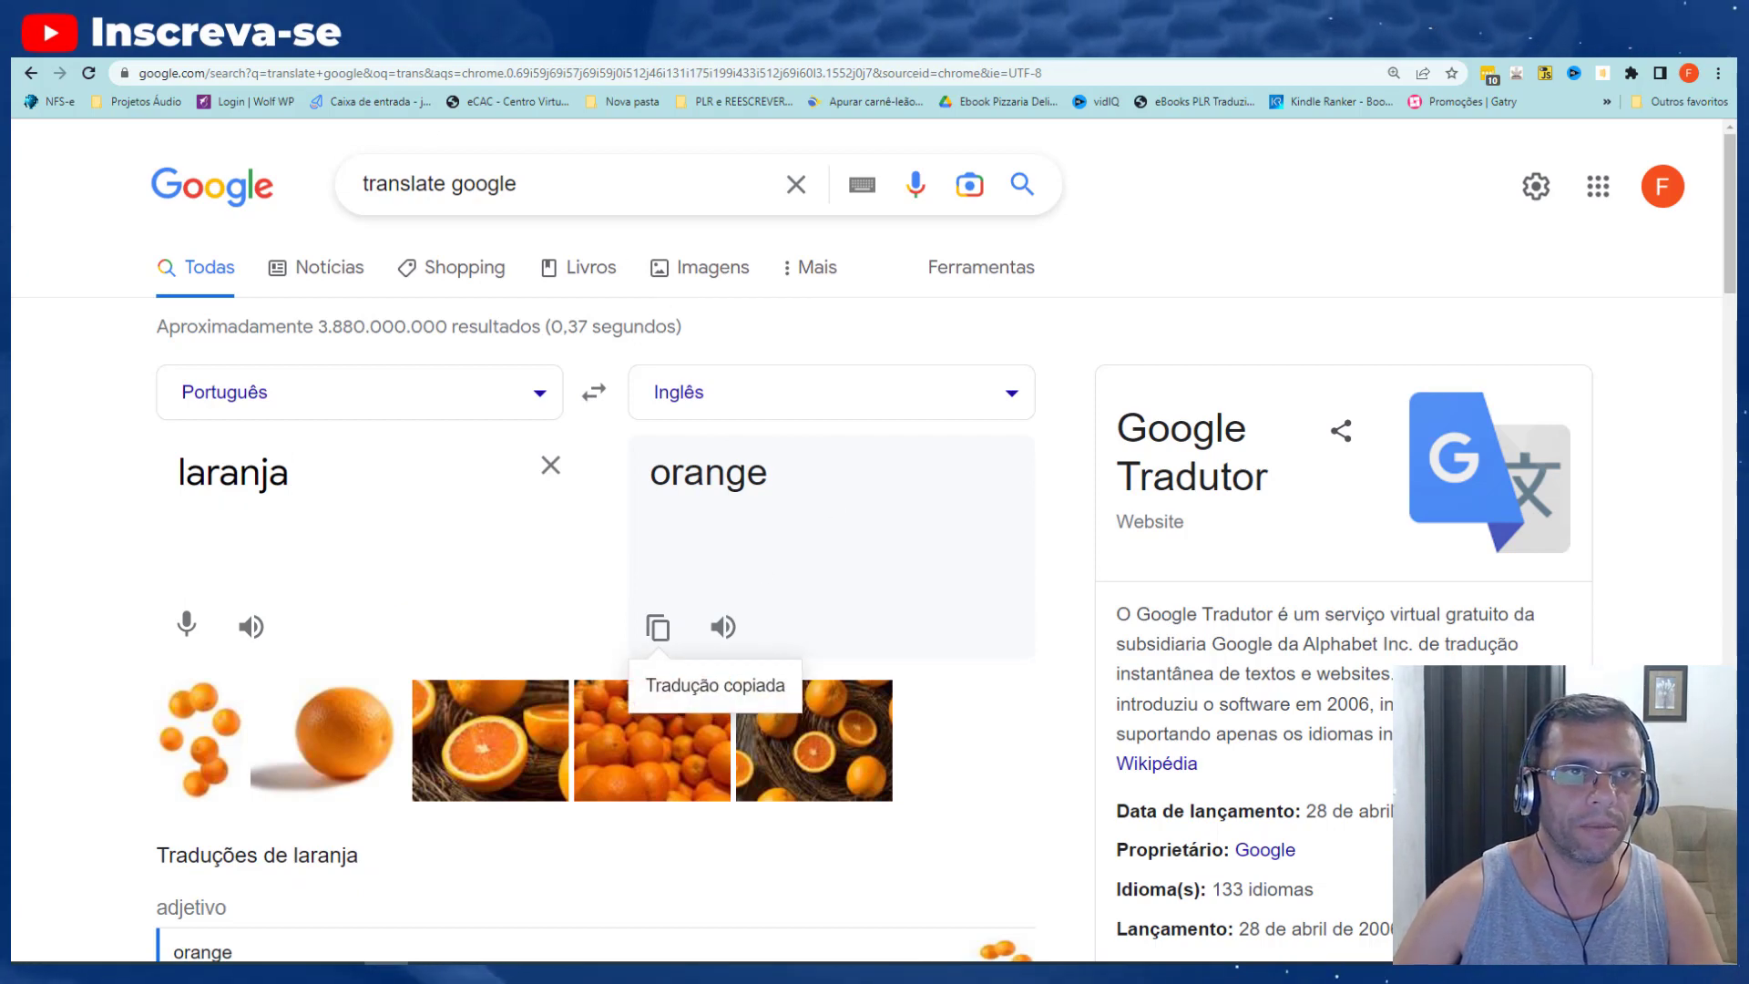
# - Return to the Steve AI project tab, play the opening of the generated video and pause it on scene 1
pyautogui.click(109, 39)
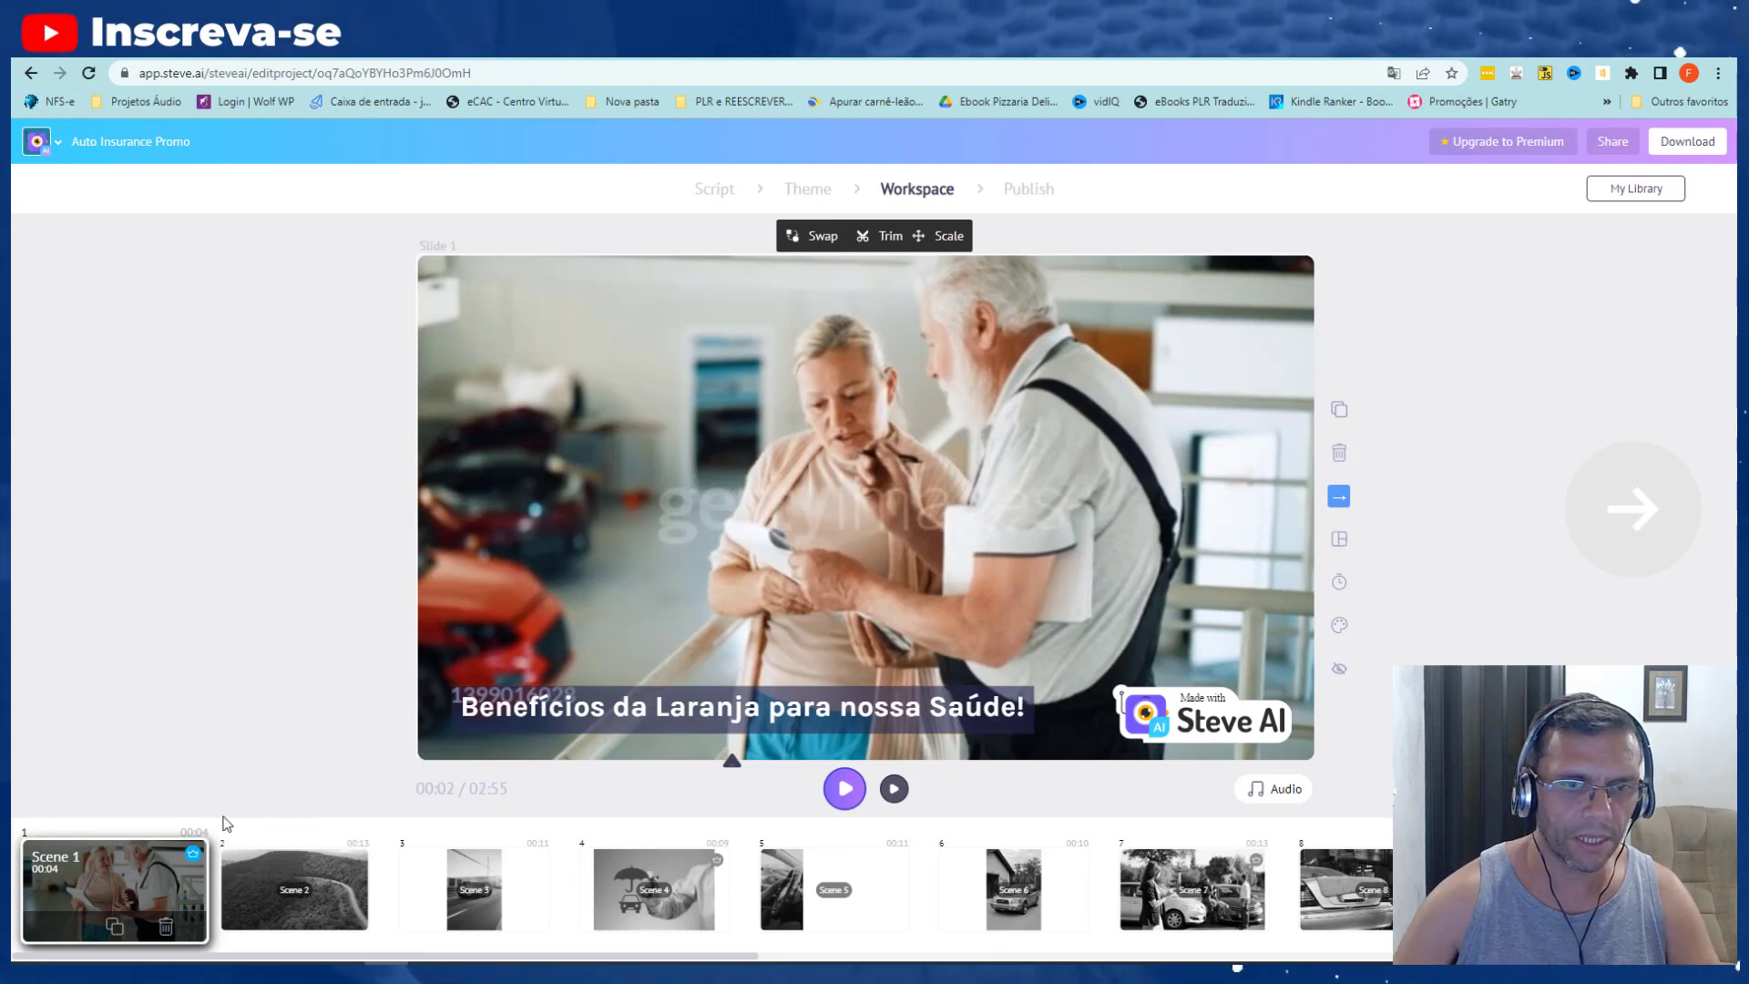
pyautogui.click(848, 792)
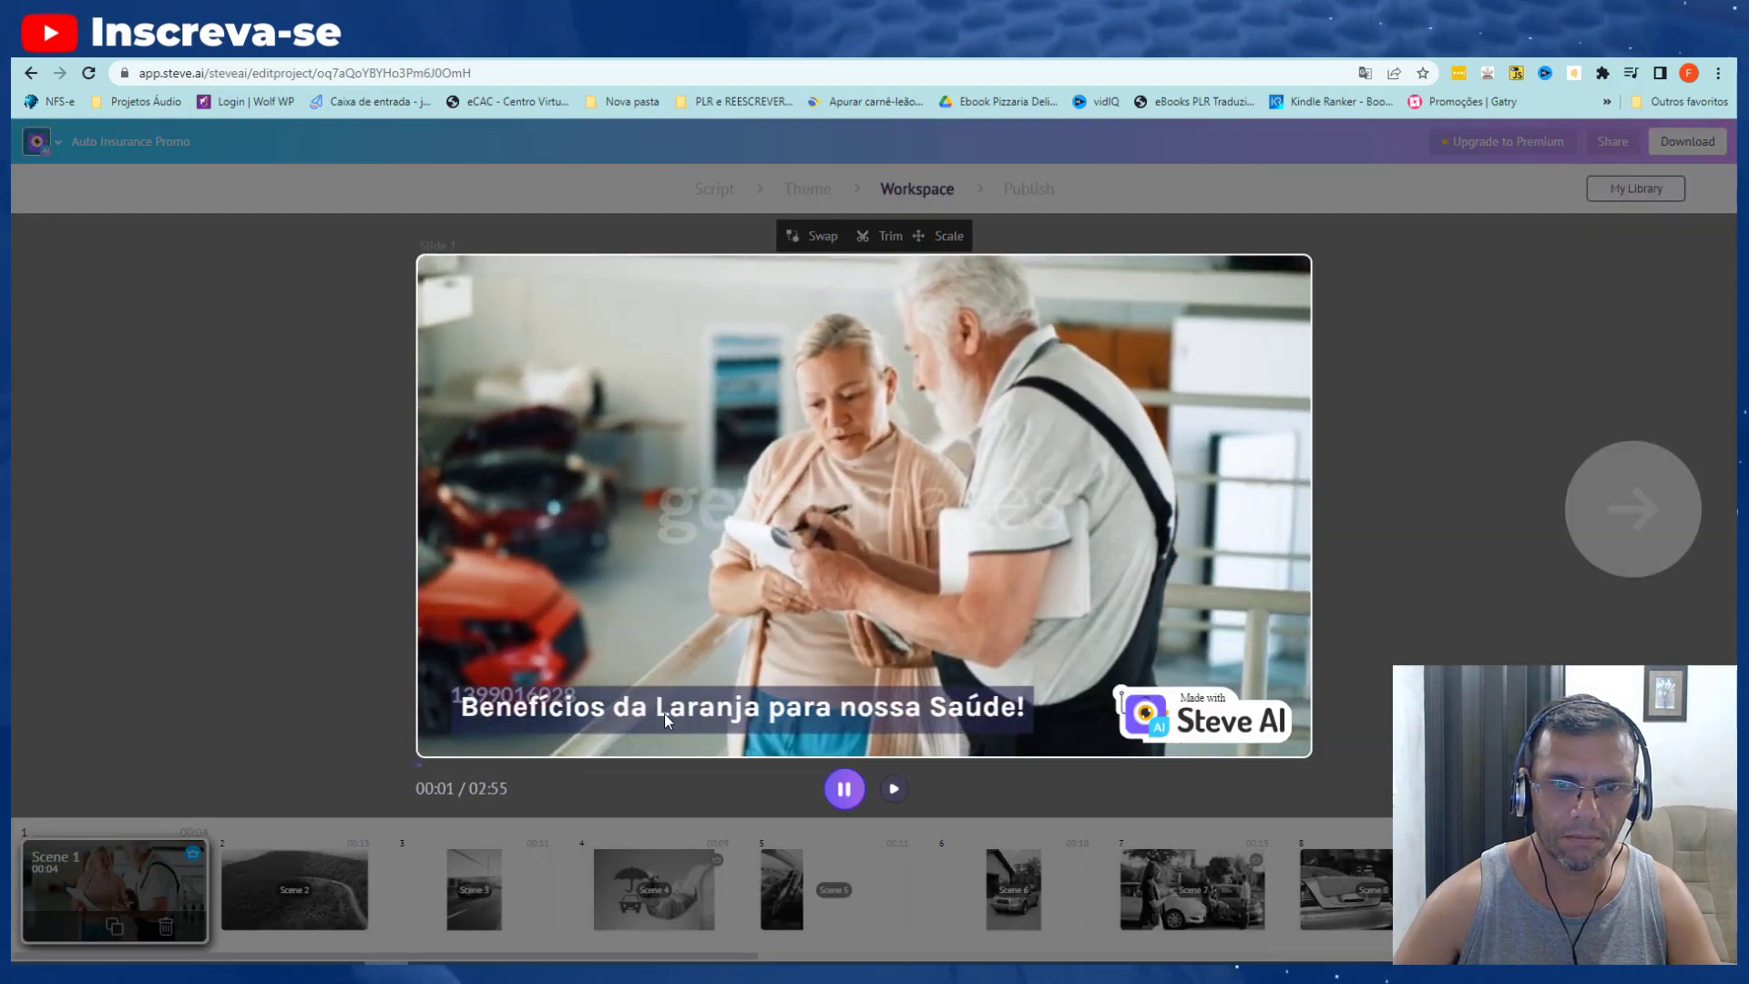
pyautogui.click(844, 792)
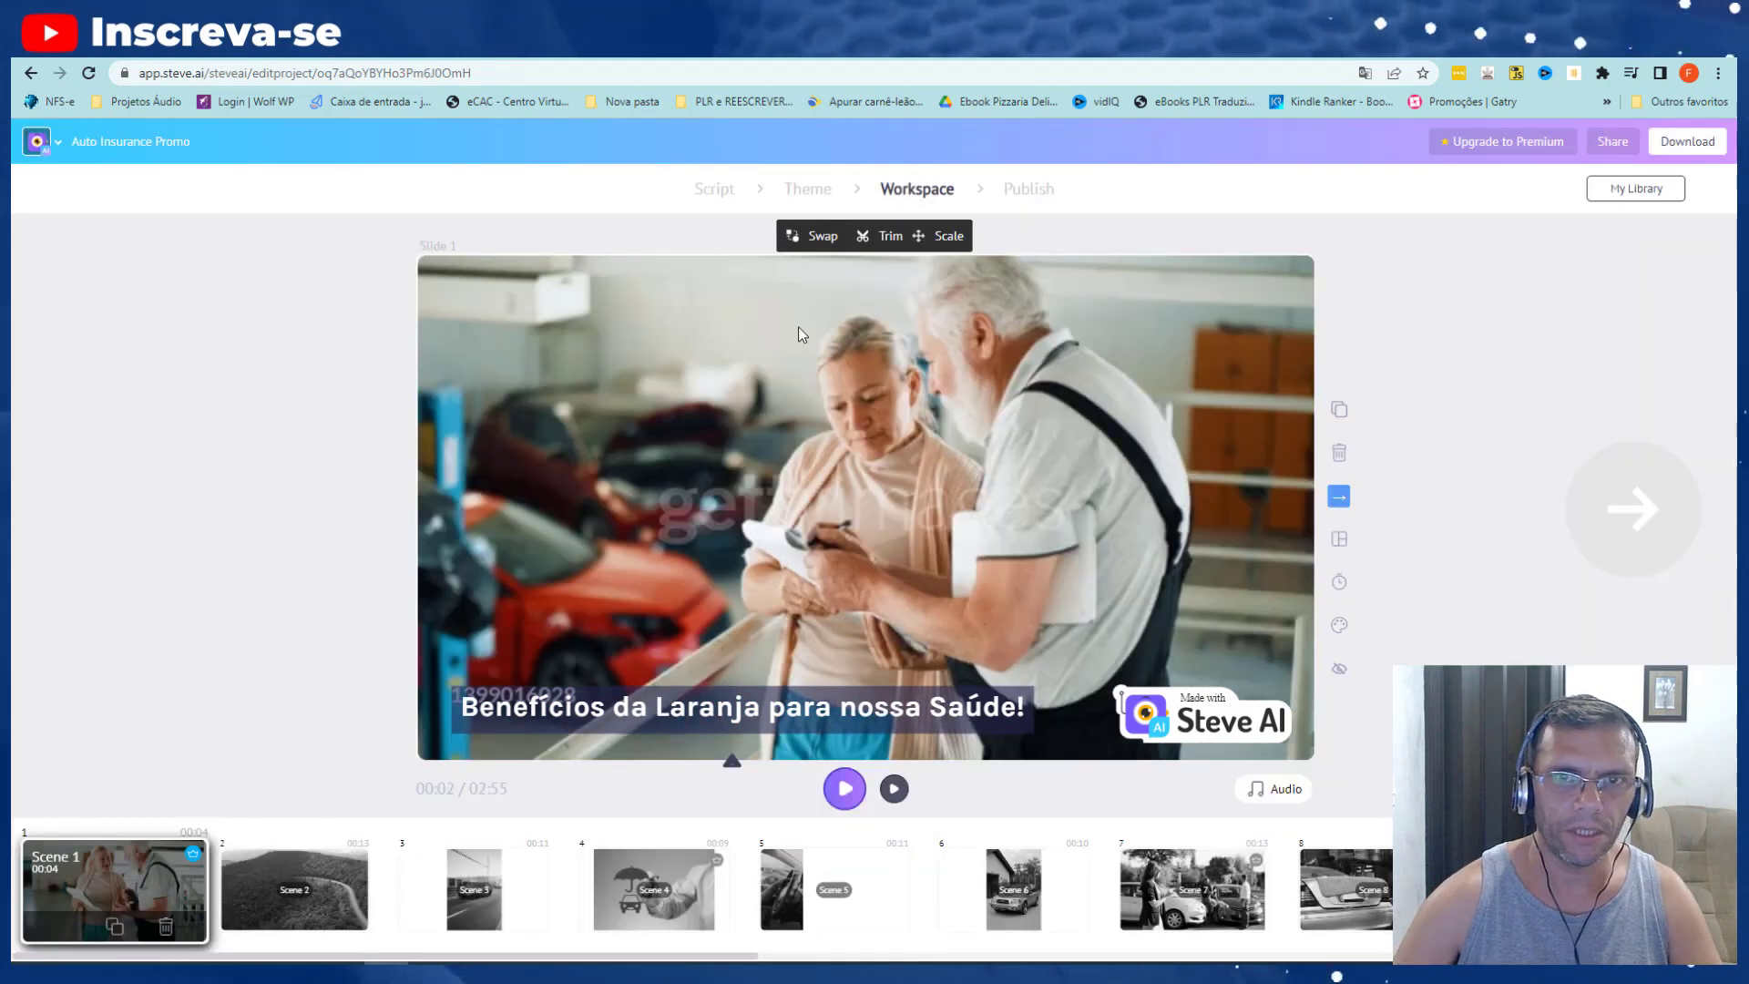
# - Start swapping scene 1's clip, search the video library for "orange" and open the choice of free, premium or elite results
pyautogui.click(799, 246)
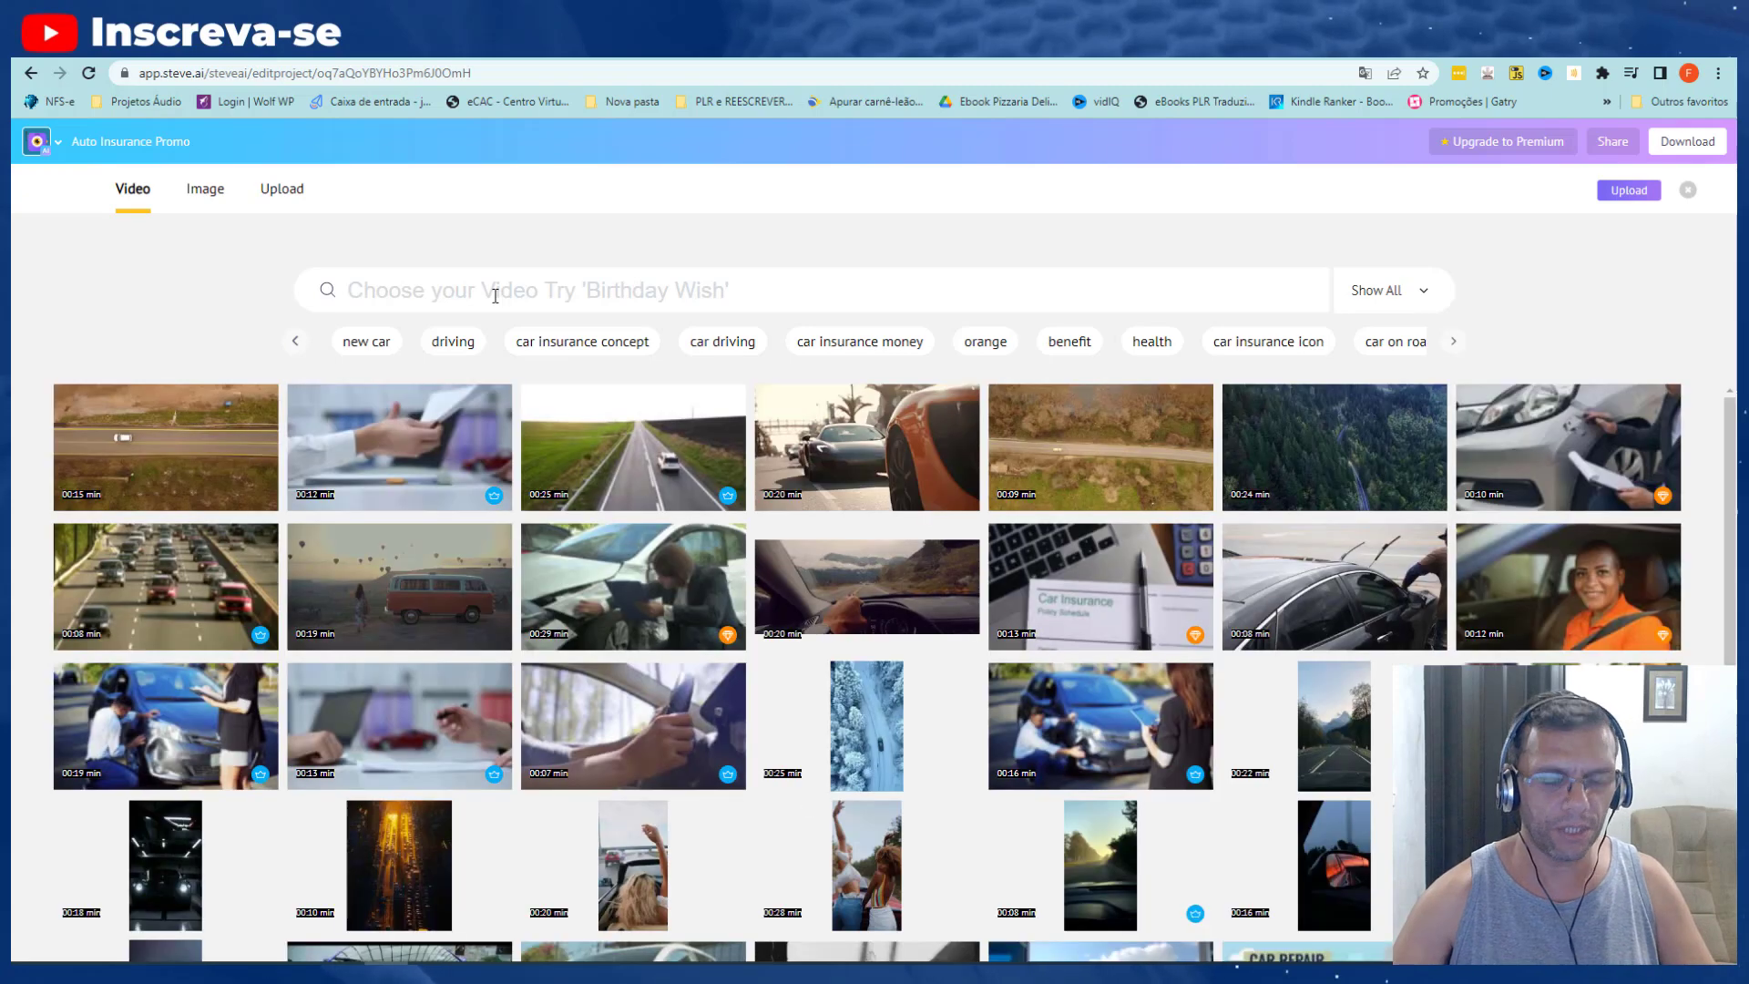
pyautogui.click(494, 296)
pyautogui.write('orange')
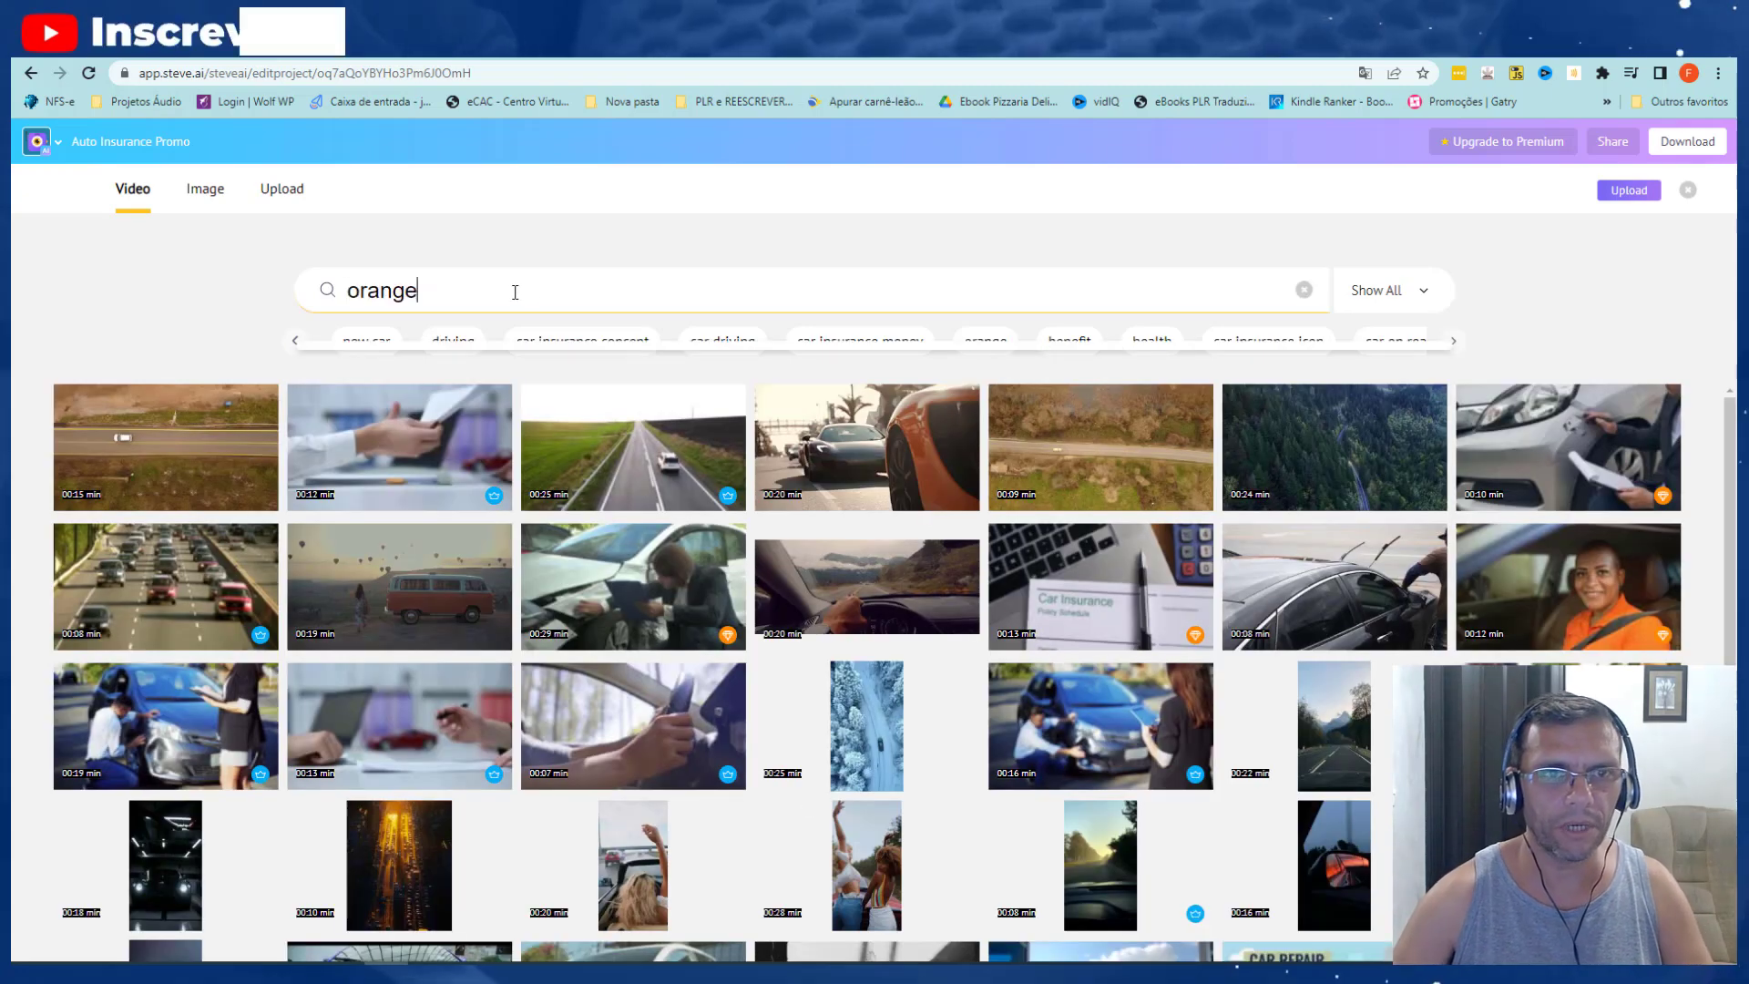
pyautogui.click(422, 368)
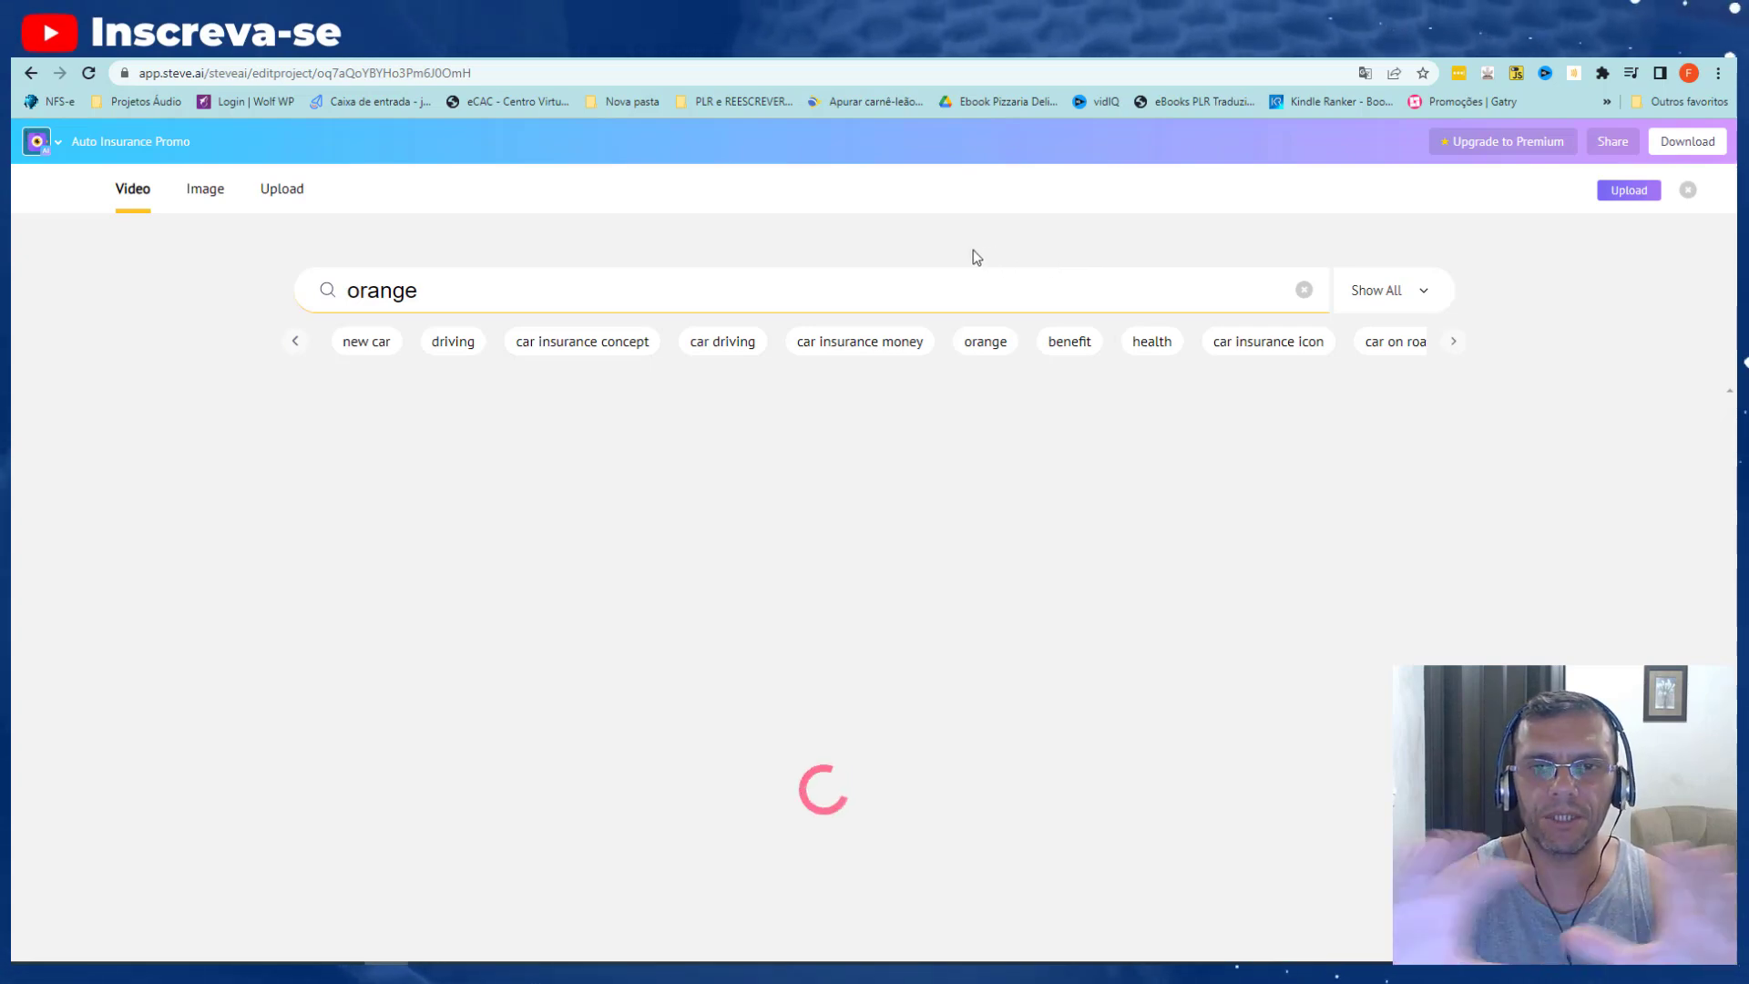
pyautogui.click(1428, 292)
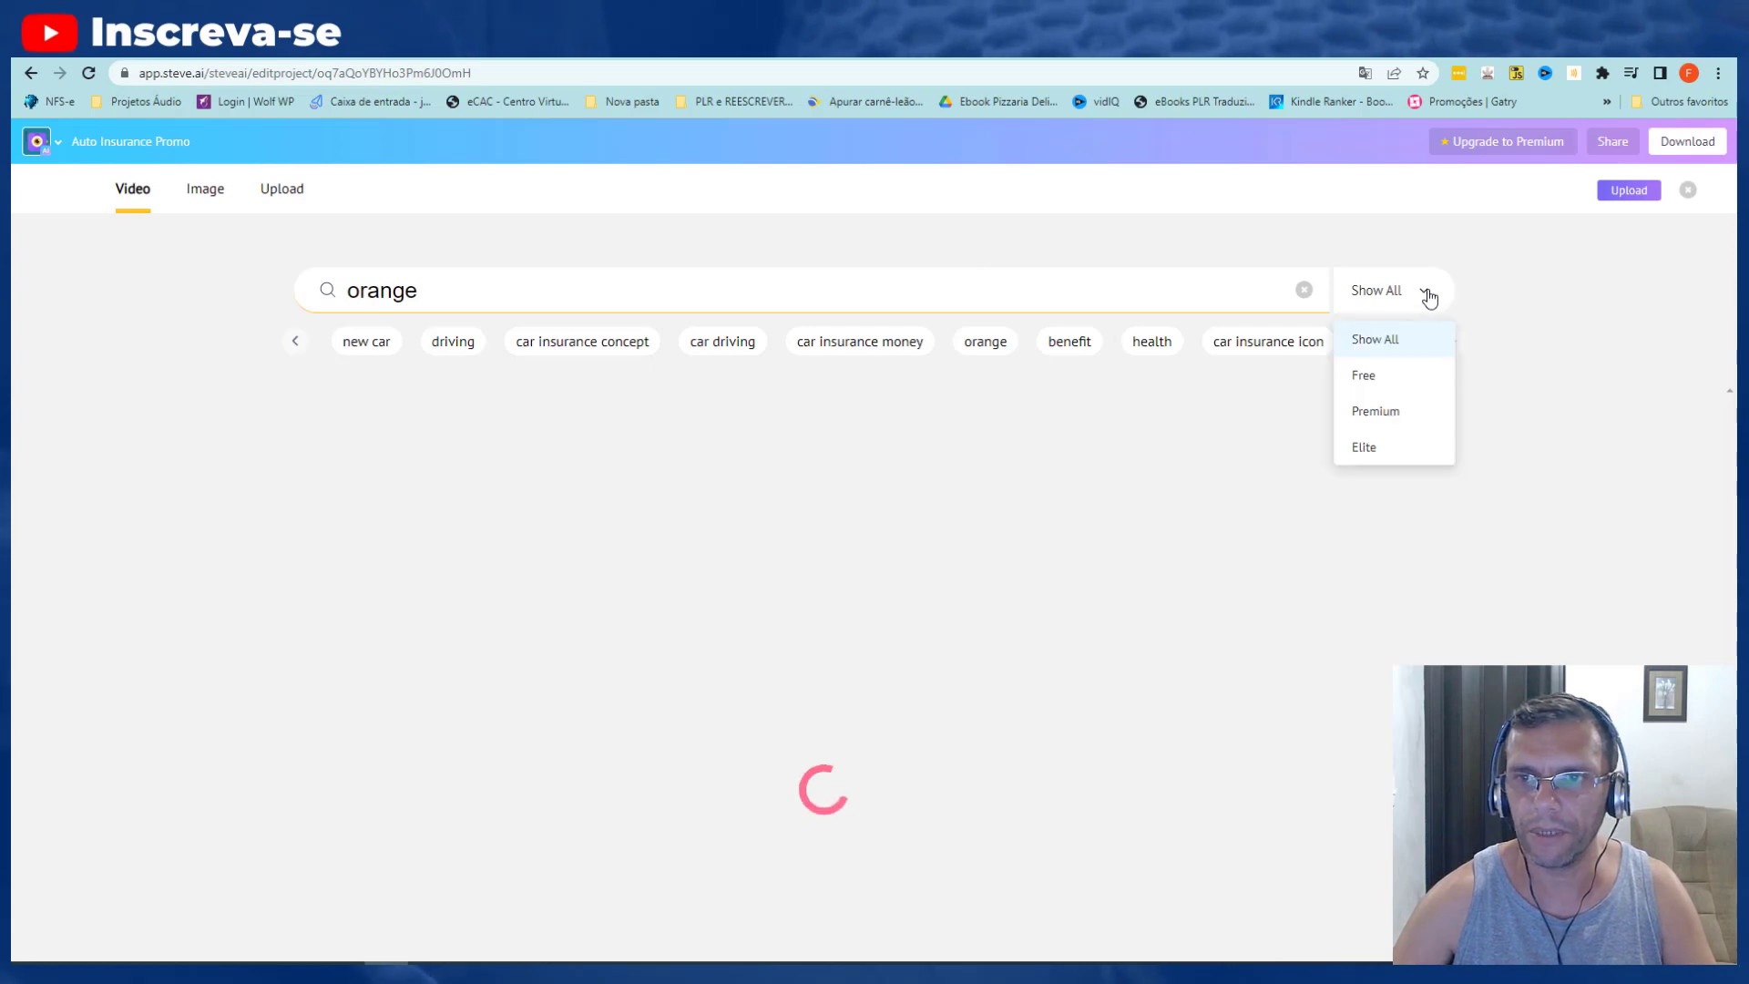